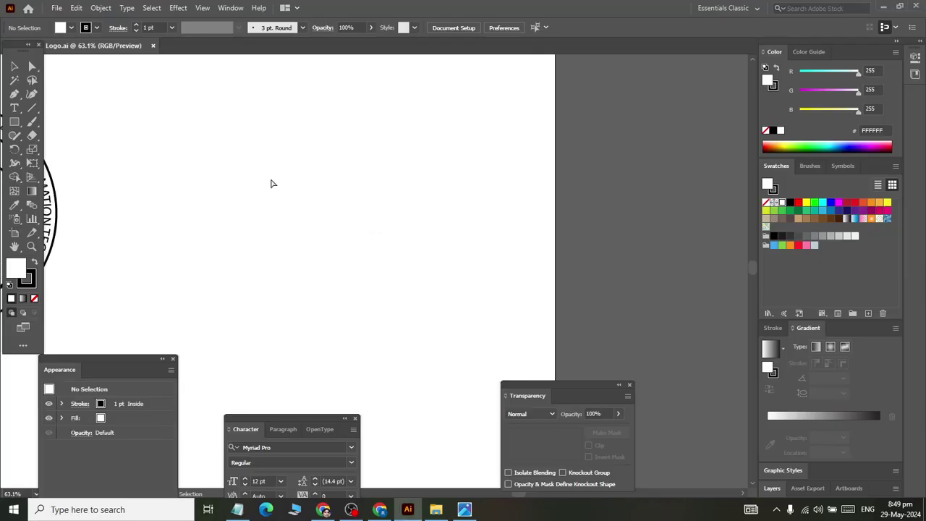
Draw a 300 × 300 px circle with the Ellipse tool dialog.
mouse_move(15, 122)
mouse_down()
mouse_move(34, 142)
mouse_move(65, 149)
mouse_up()
click(313, 225)
text(300)
key(Tab)
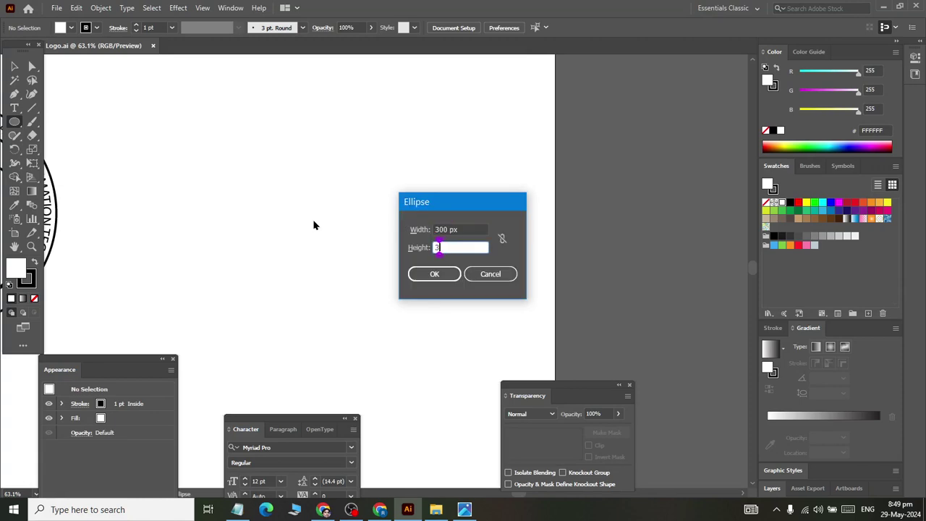
text(300)
key(Return)
Move the circle up and left, set its fill to None and stroke weight to 20.
click(15, 66)
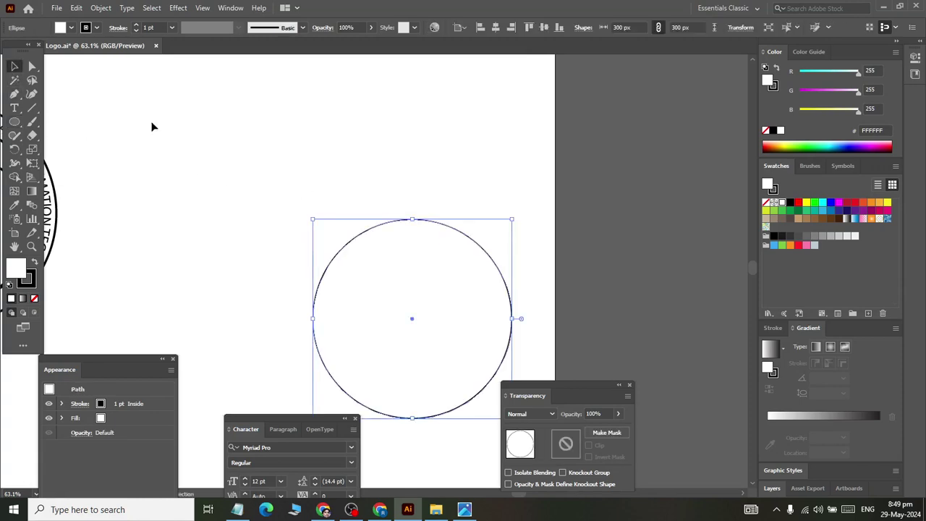
mouse_move(326, 264)
mouse_down()
mouse_move(253, 207)
mouse_move(318, 241)
mouse_move(224, 164)
mouse_up()
click(70, 27)
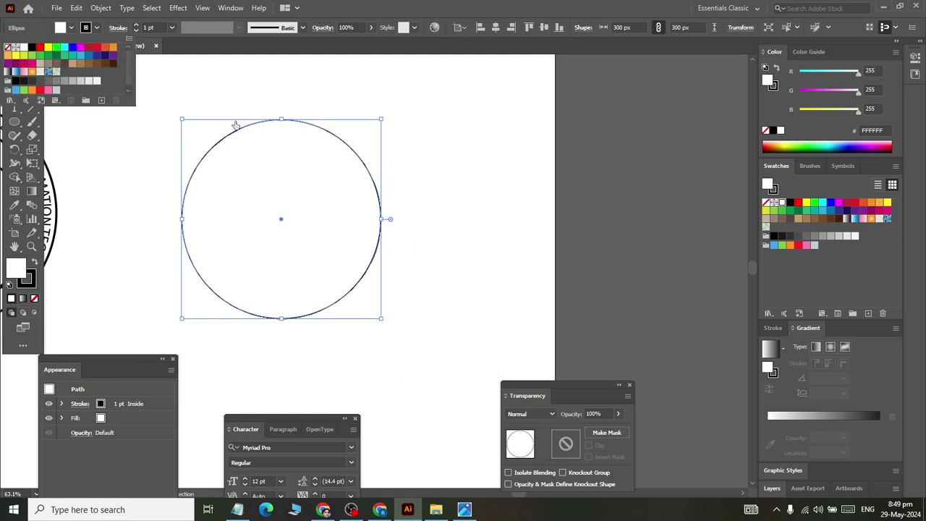
click(7, 48)
click(192, 116)
click(152, 27)
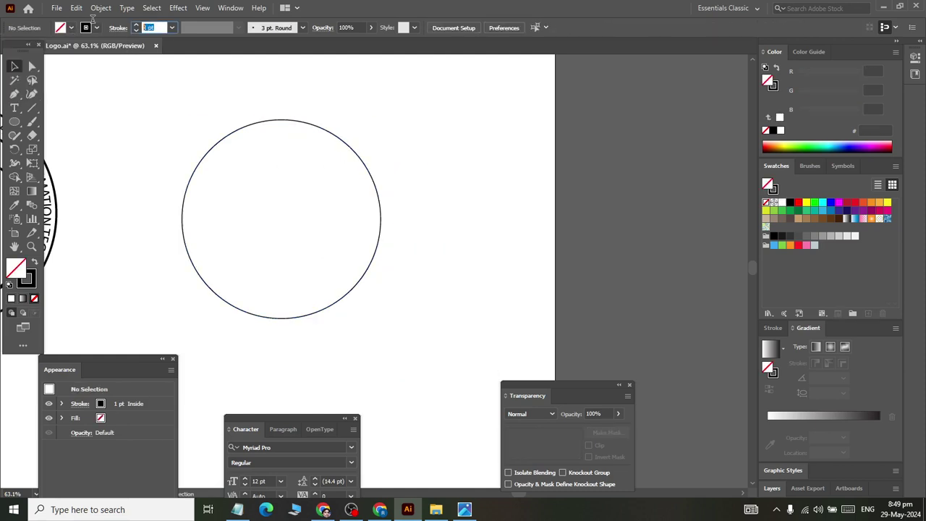
text(20)
key(Return)
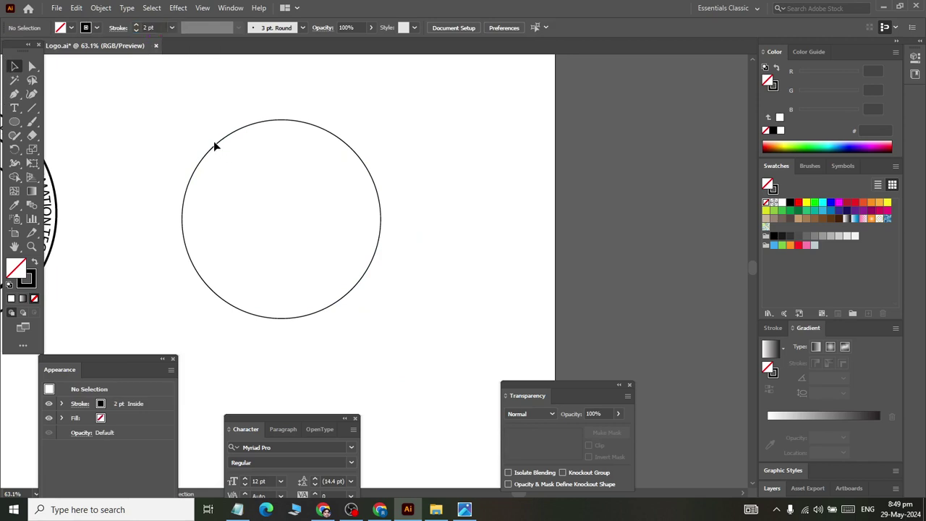
Alt-drag a copy of the circle to the right, then reselect the left circle.
drag(253, 149, 521, 129)
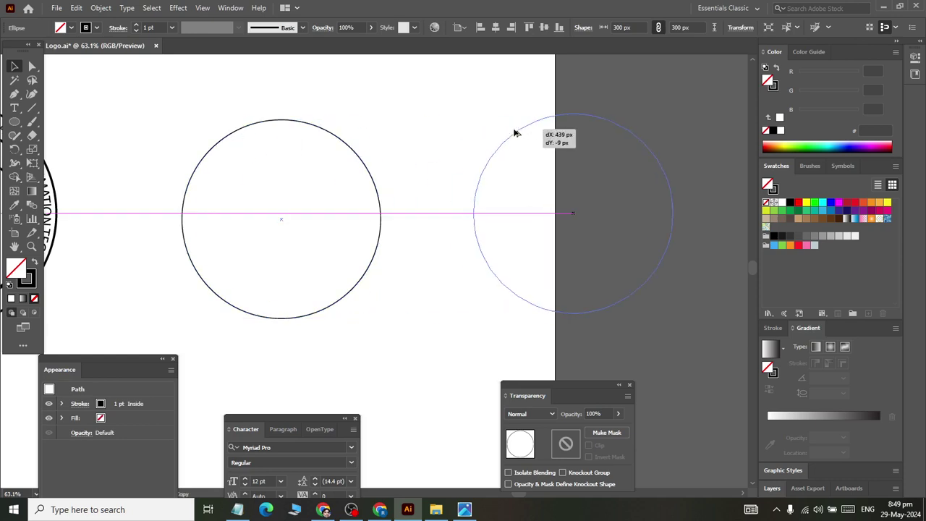
click(298, 313)
click(300, 318)
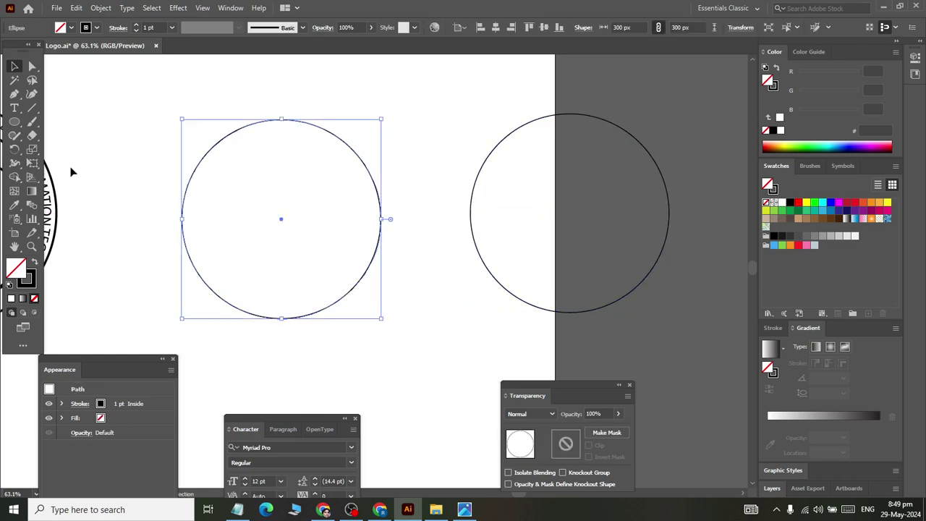
click(31, 107)
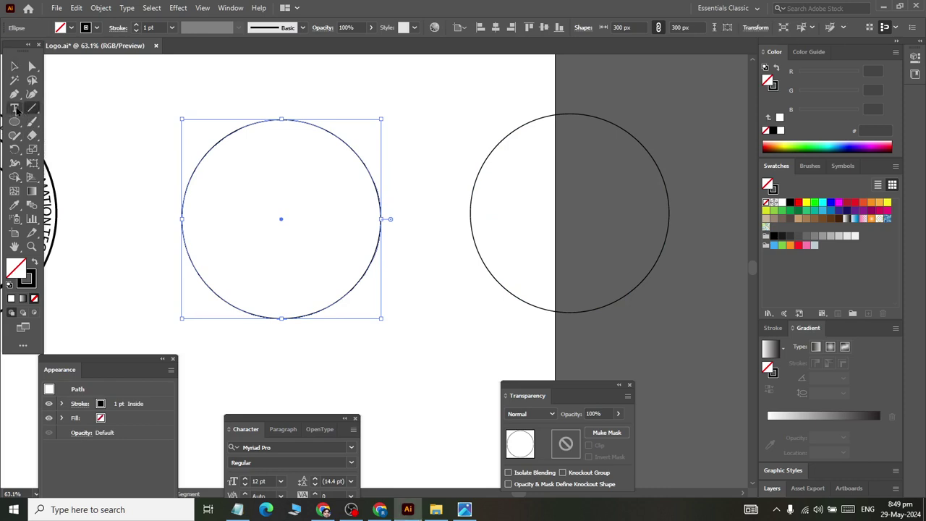
Type the college name along the left circle's outline with Type on a Path.
click(14, 109)
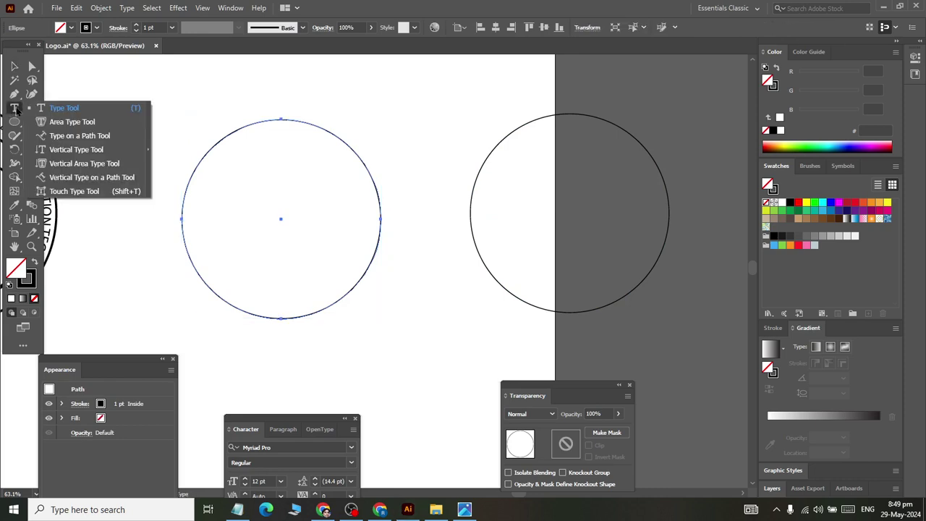
click(76, 136)
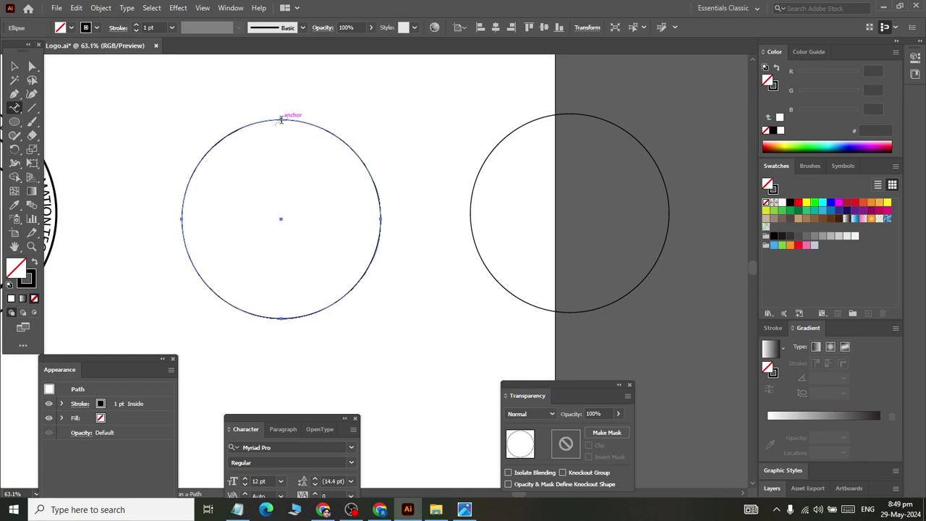
click(287, 120)
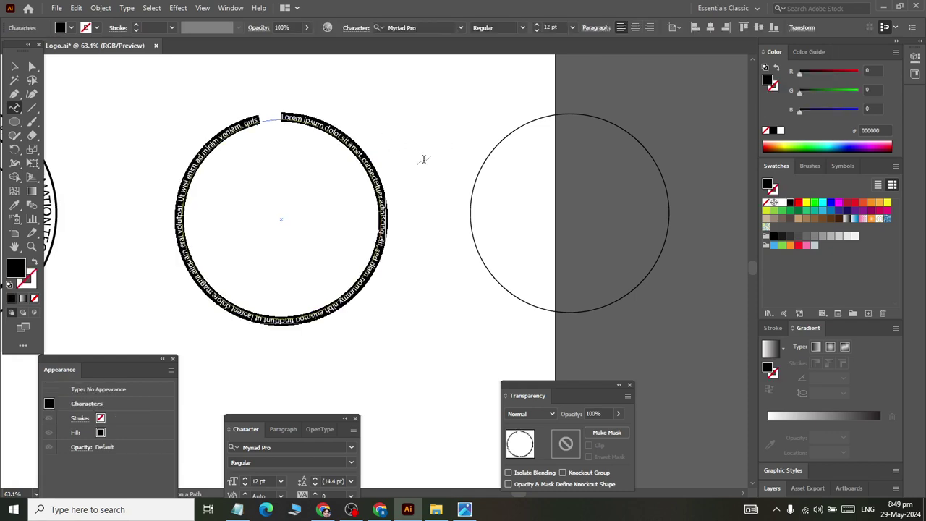
text(New A)
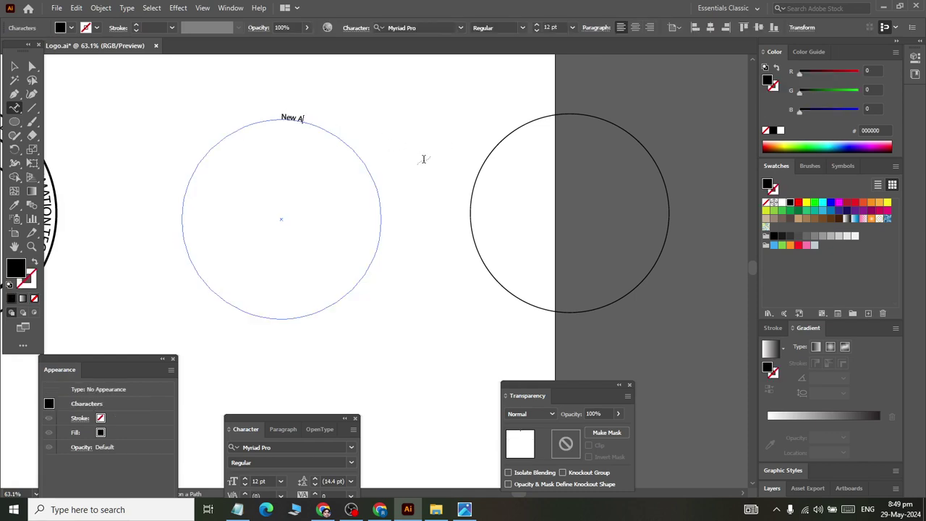
text(L-HUSSAINI C)
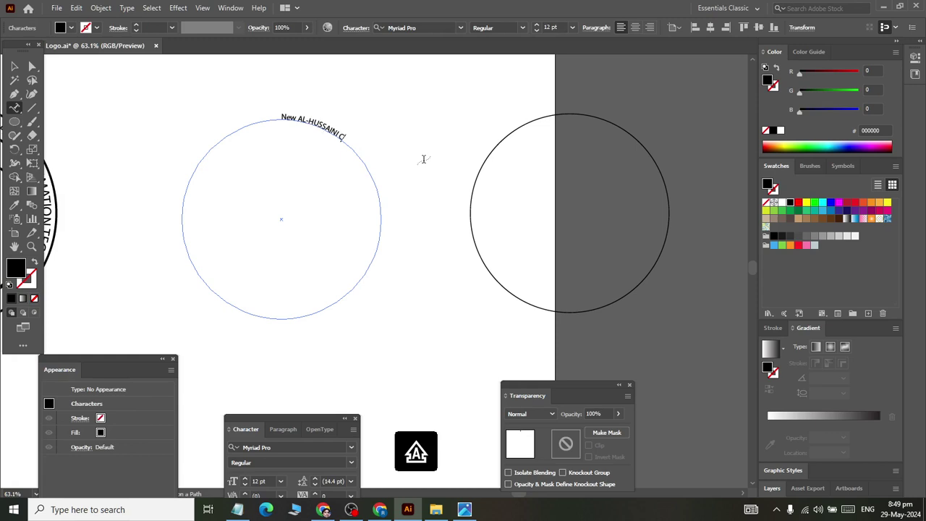
text(OLLEGE OF COM)
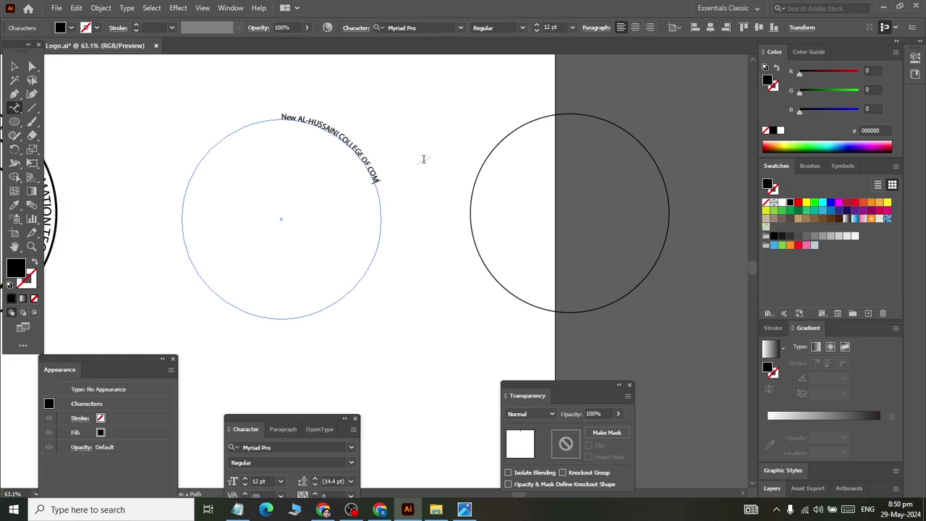
text(PUTER SCIENCE AND INFORMATION TECHNOLOGY M)
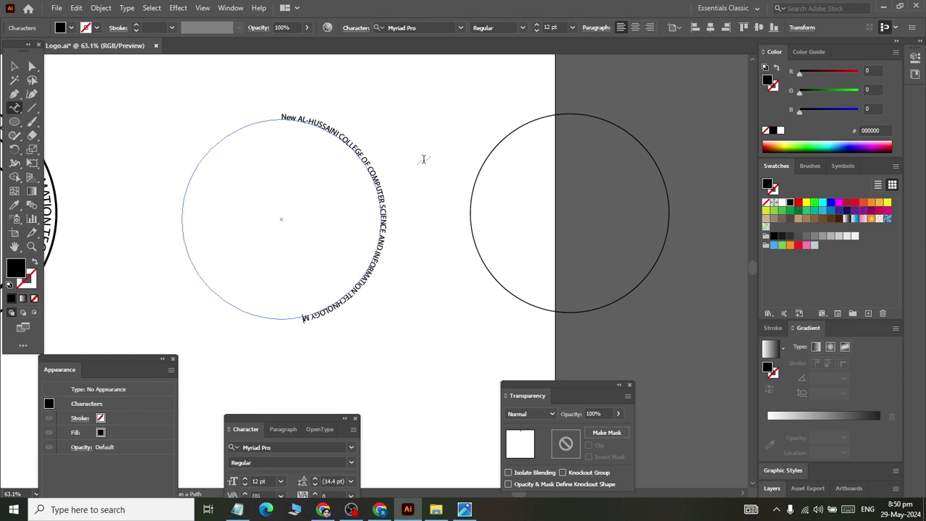
key(BackSpace)
key(BackSpace)
key(BackSpace)
Set all the curved text to 14 pt and dismiss the path-text warning.
key(ctrl+a)
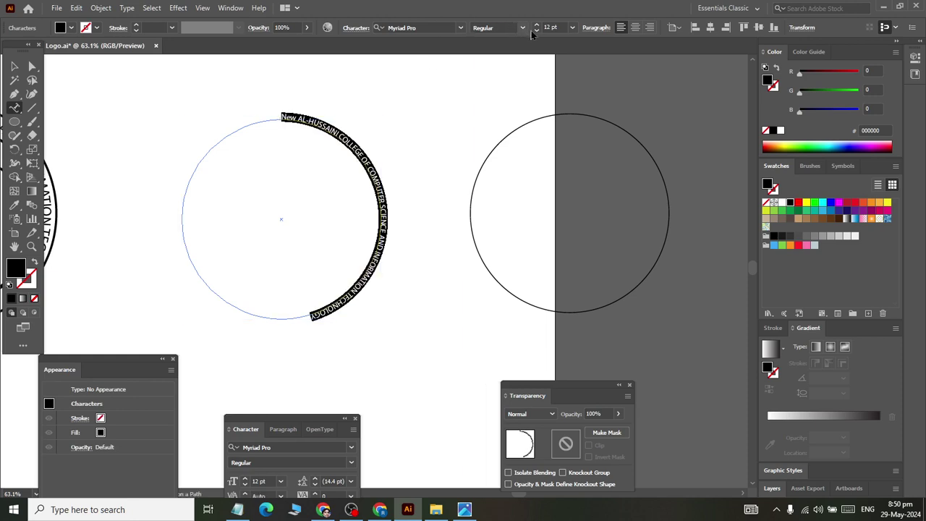
click(550, 26)
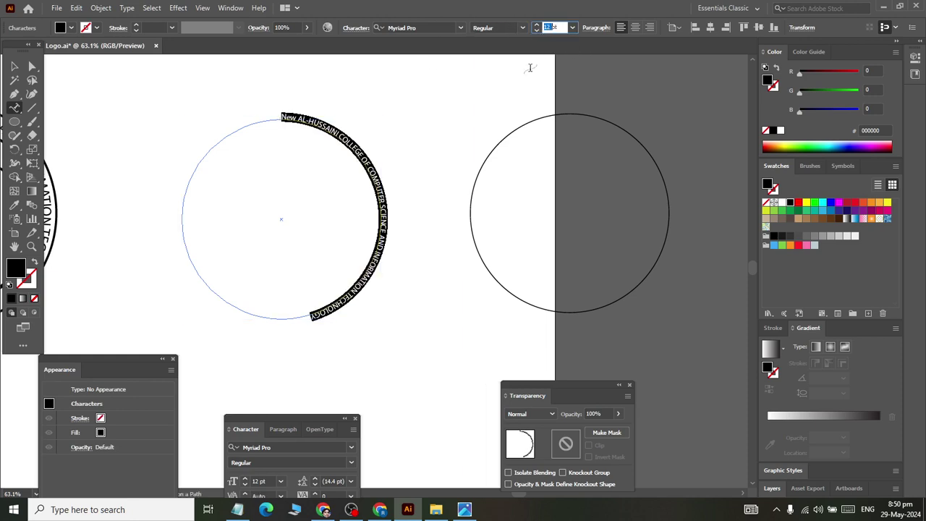
text(14)
key(Return)
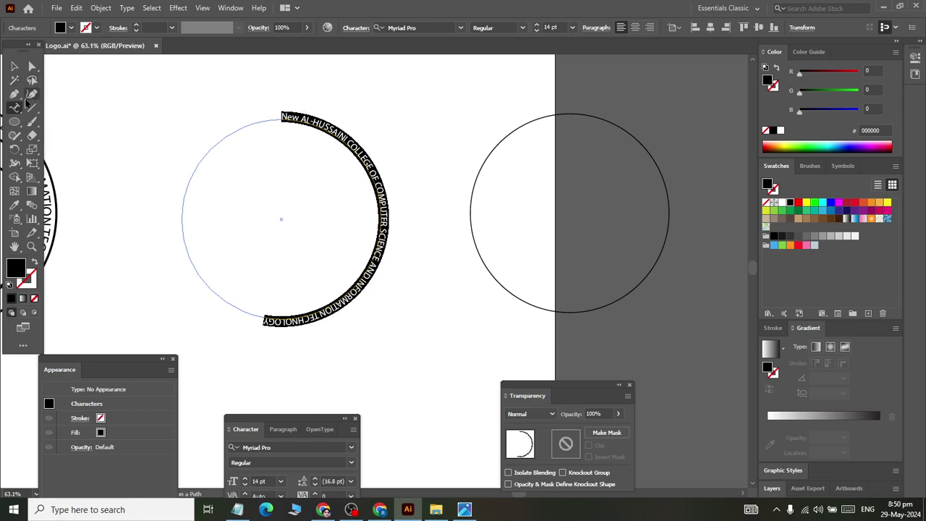
key(ctrl+1)
key(ctrl+minus)
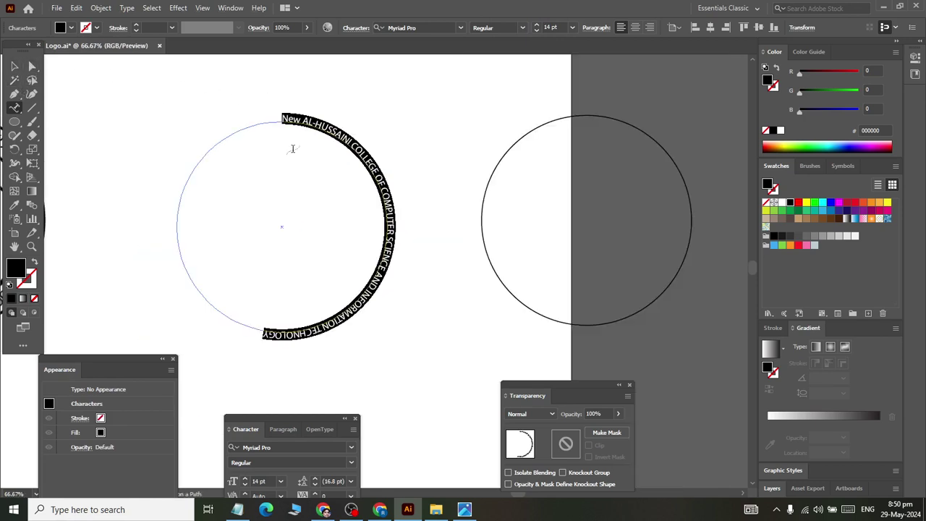
click(444, 259)
key(Return)
Drag the path text's start and end brackets so the name arches evenly over the top.
key(v)
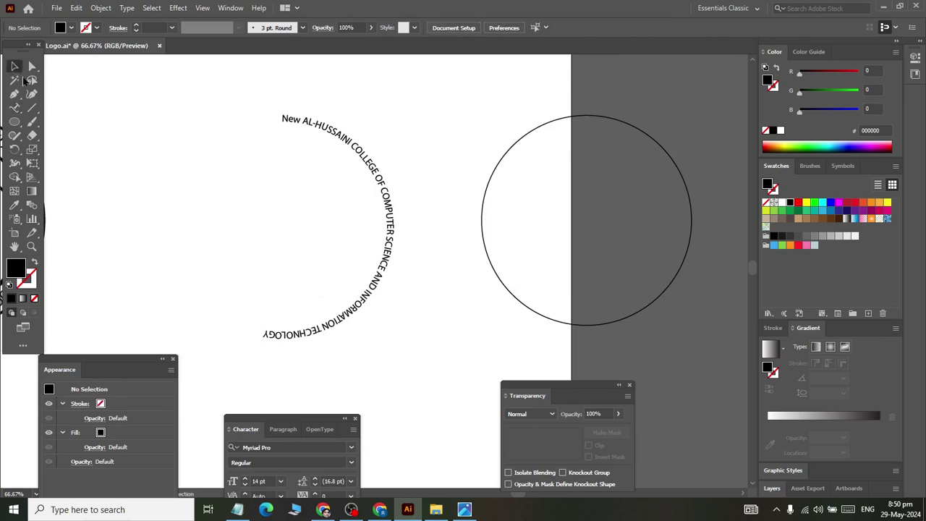
click(390, 214)
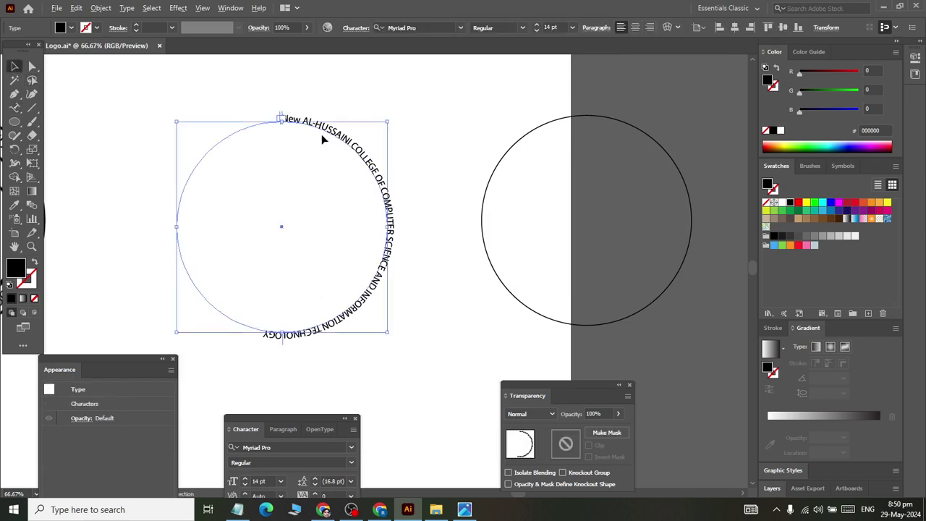
key(ctrl+1)
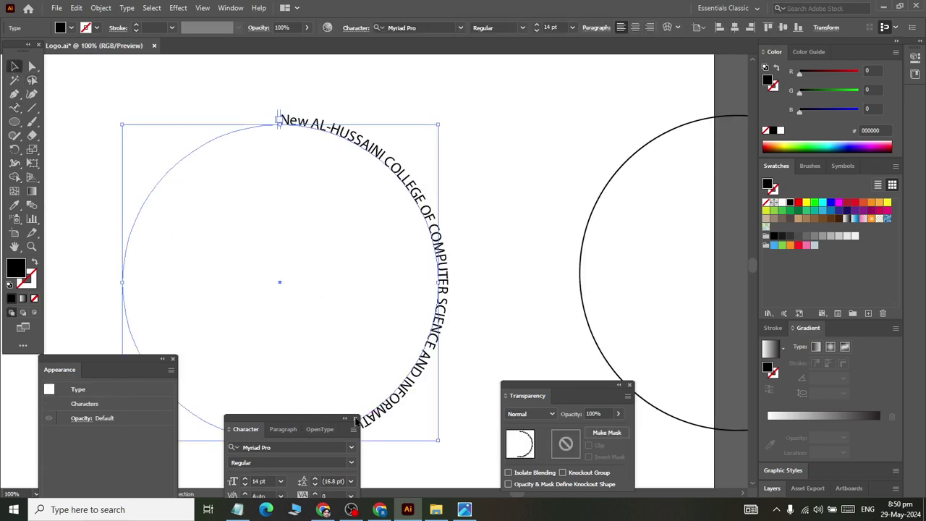
click(355, 419)
click(173, 359)
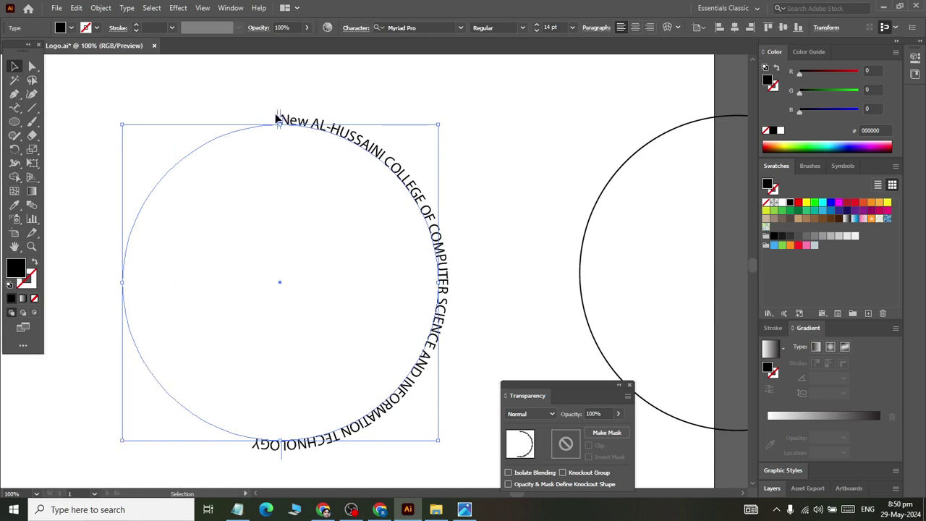
drag(281, 118, 202, 437)
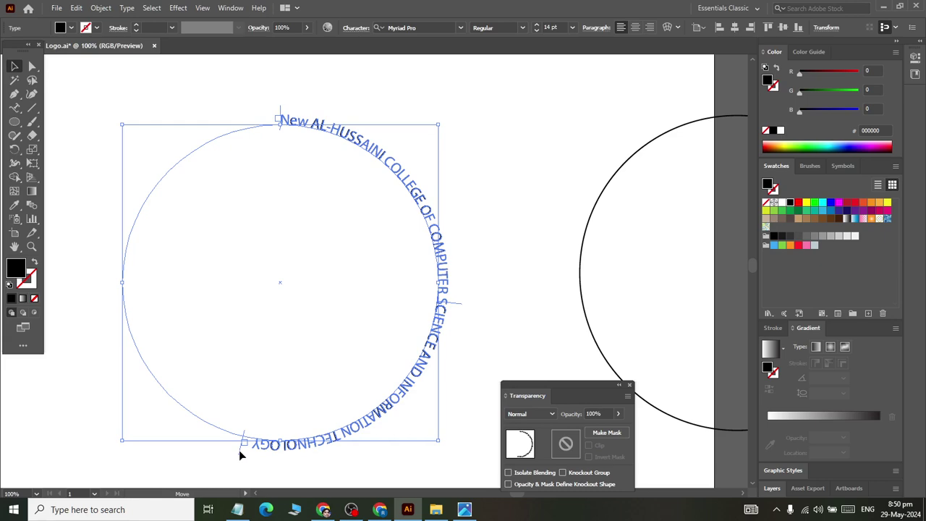
drag(240, 450, 240, 450)
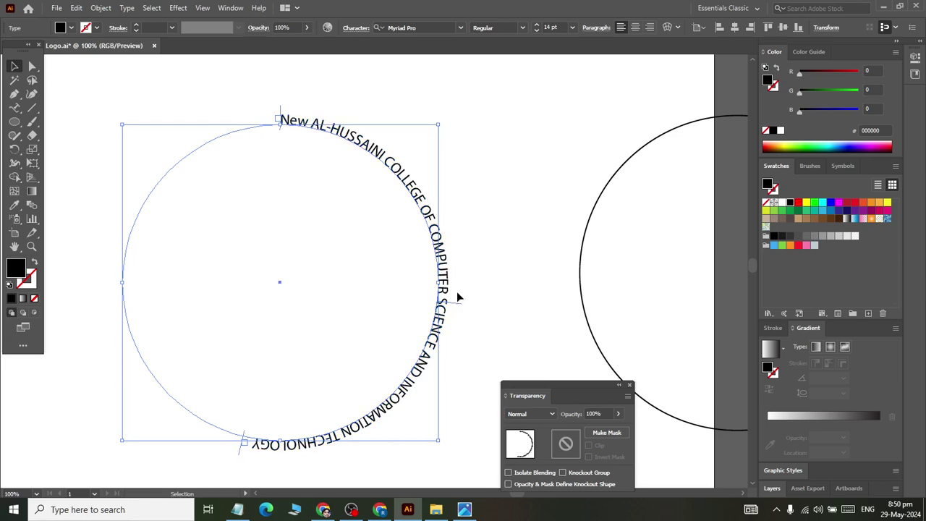
drag(457, 296, 281, 95)
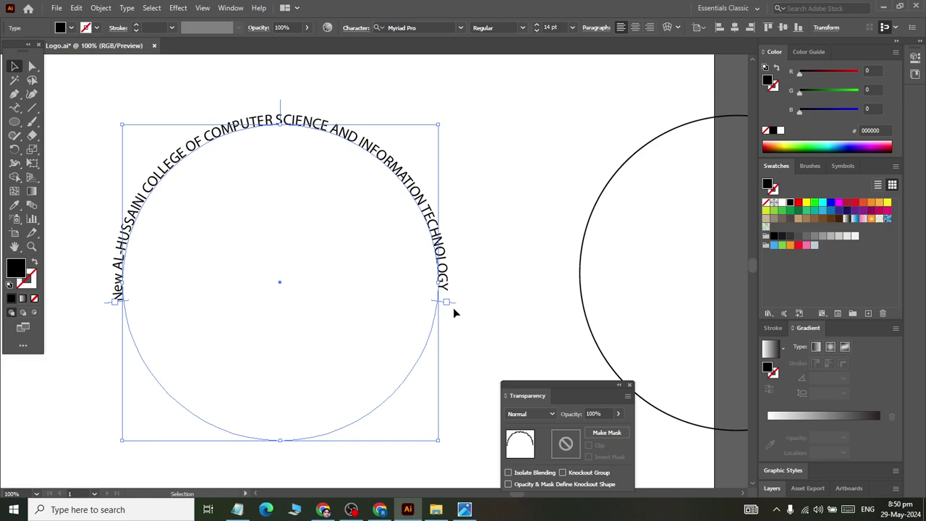
drag(454, 303, 457, 297)
drag(278, 106, 279, 101)
click(397, 116)
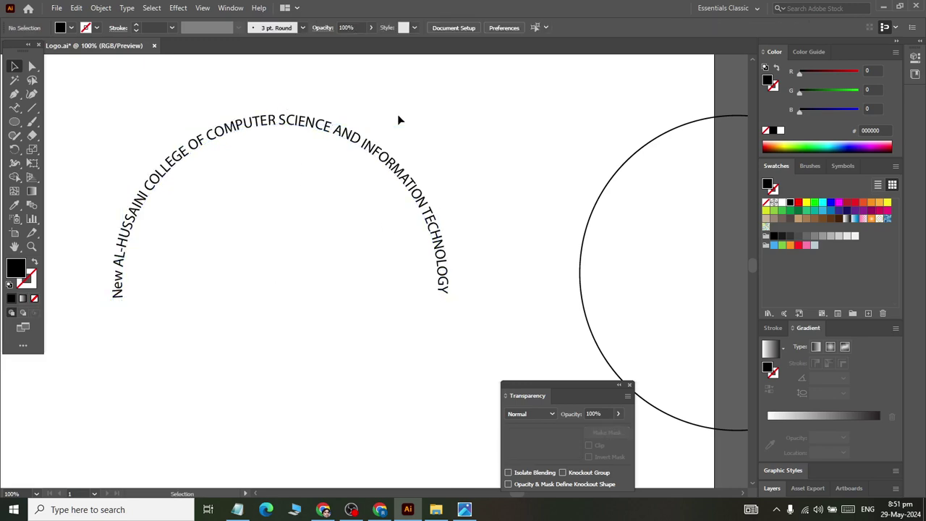
alt+scroll(397, 119, down, 2)
Duplicate the right circle below and enlarge it to 334 px.
mouse_move(525, 138)
mouse_down()
mouse_move(432, 248)
mouse_move(283, 346)
mouse_up()
click(515, 142)
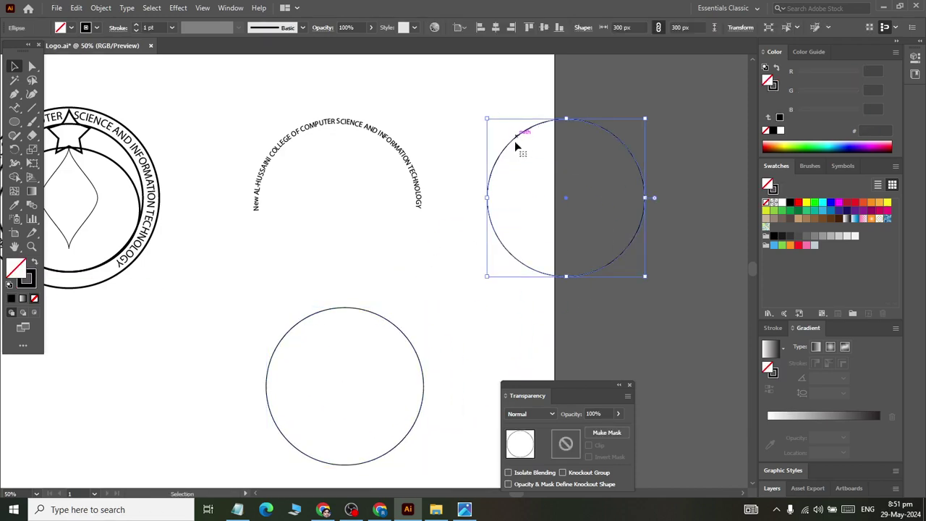
drag(645, 276, 656, 286)
Centre the 334 px circle horizontally and vertically on the curved text.
drag(307, 103, 606, 263)
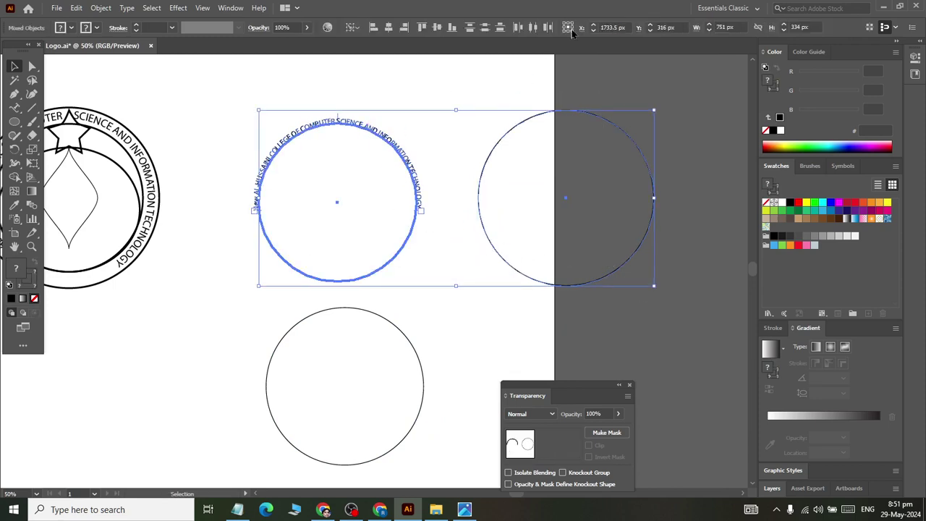
click(388, 28)
click(437, 27)
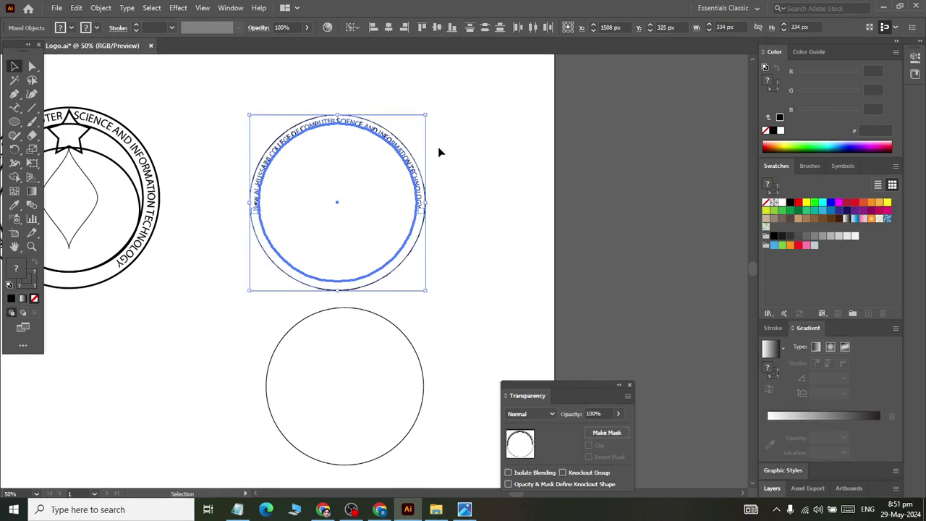
click(463, 156)
scroll(320, 155, up, 2)
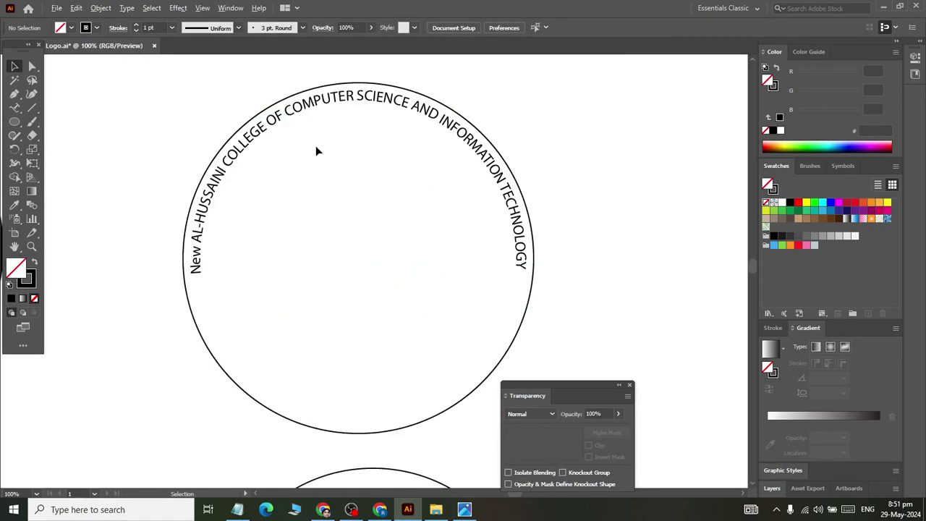
scroll(315, 151, down, 1)
scroll(335, 239, down, 2)
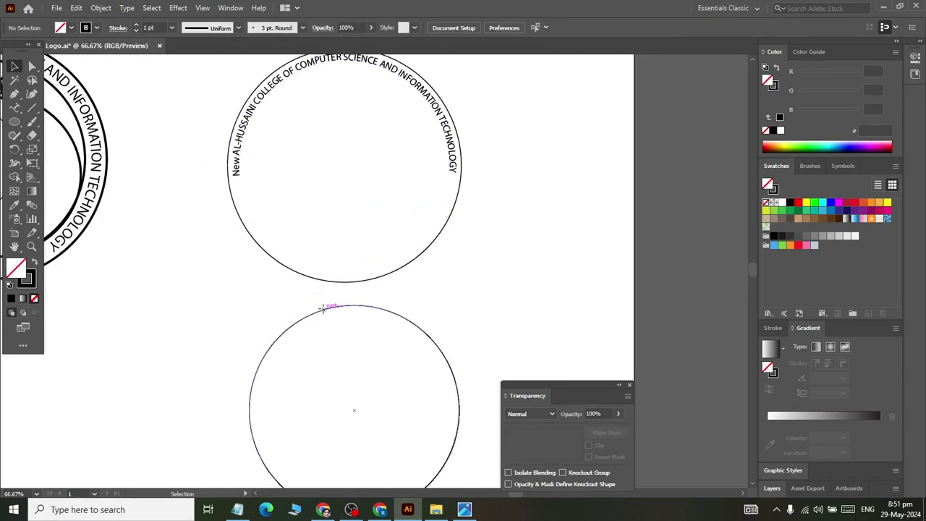
Duplicate the lower circle to the left and shrink the other copy.
drag(324, 316, 133, 308)
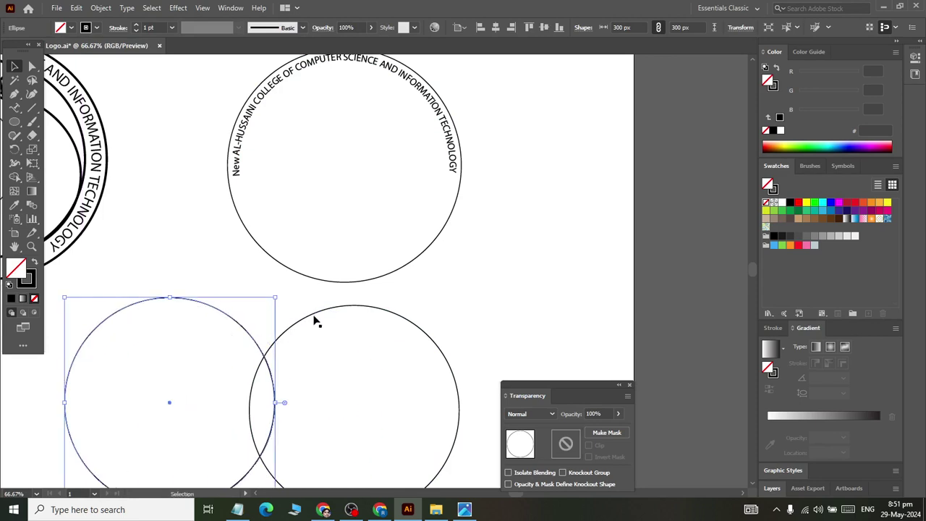
click(321, 324)
scroll(421, 370, down, 2)
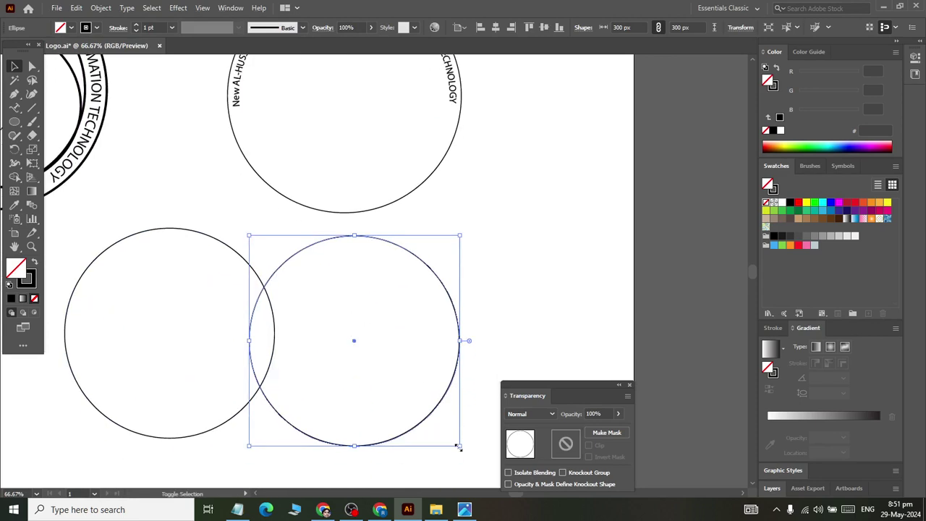
drag(457, 446, 447, 434)
scroll(409, 326, up, 2)
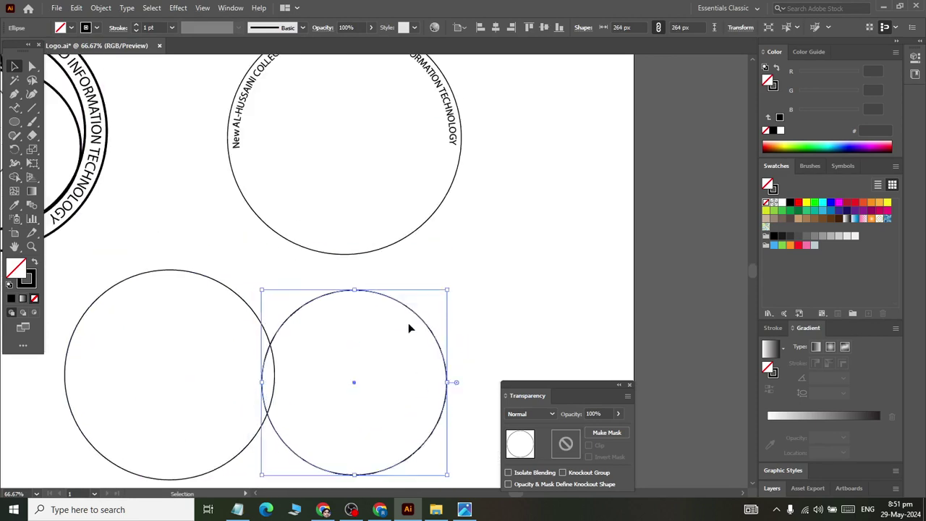
Centre the shrunken circle inside the text ring and enlarge it closer to the lettering.
shift+click(241, 144)
shift+click(305, 350)
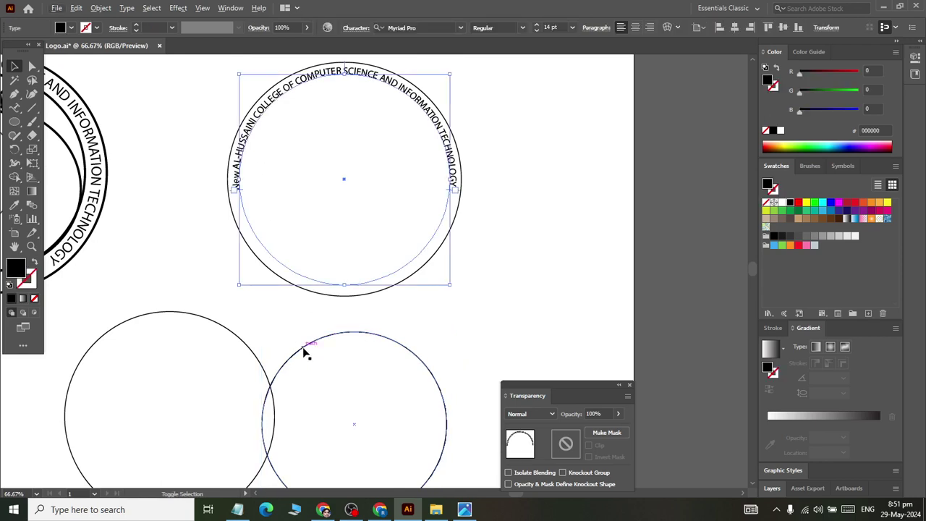
shift+click(305, 350)
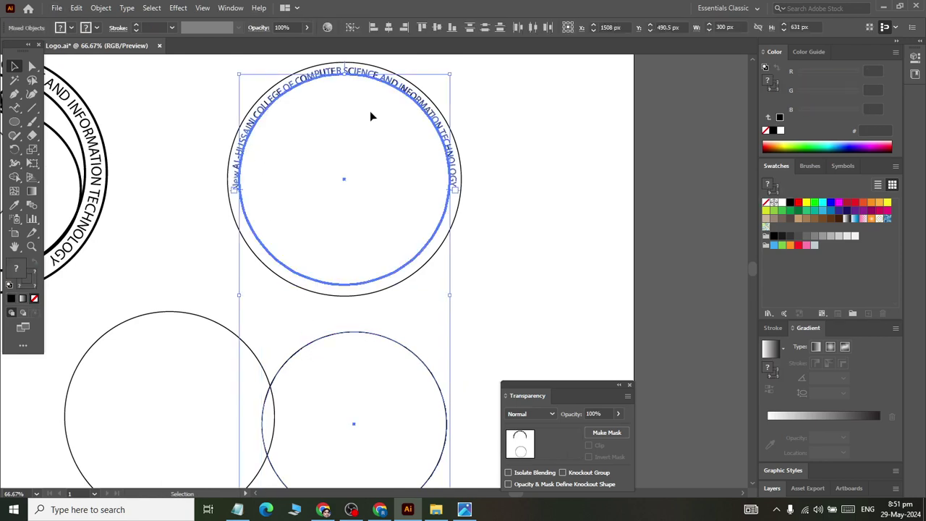
click(388, 28)
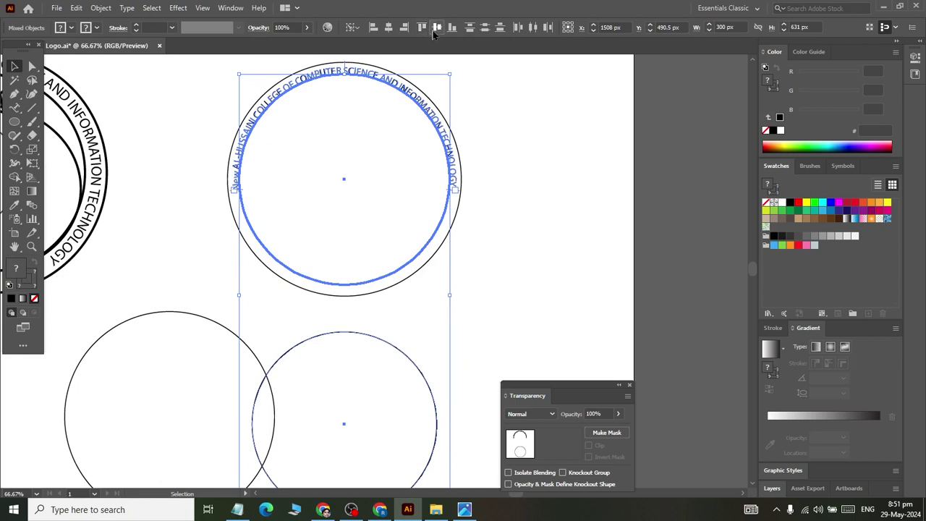
click(437, 27)
click(337, 97)
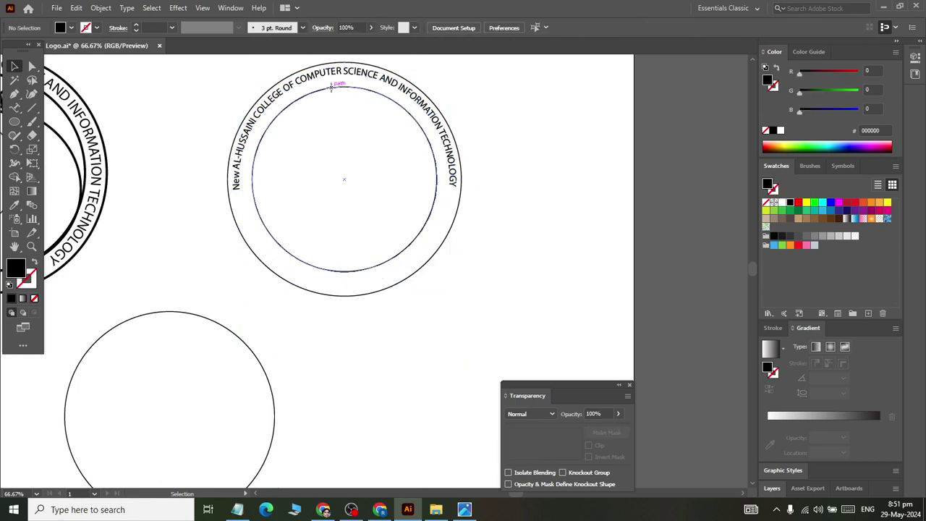
click(337, 86)
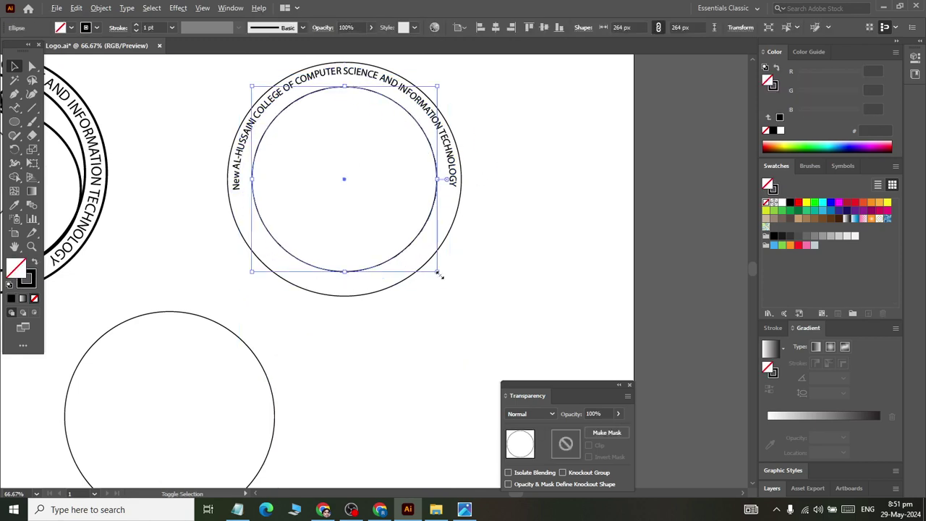
drag(438, 274, 445, 279)
click(506, 223)
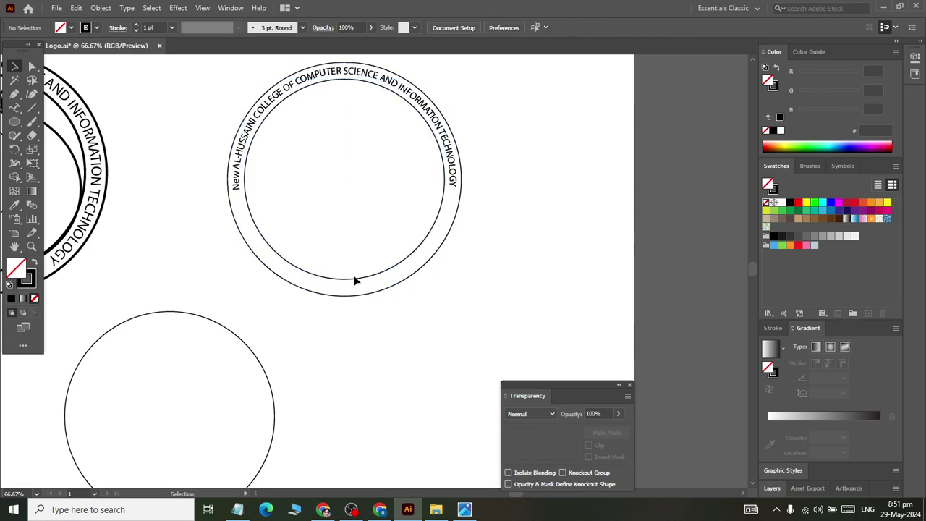
Duplicate the spare lower-left circle to the right and shrink the left one.
click(205, 317)
scroll(205, 318, down, 3)
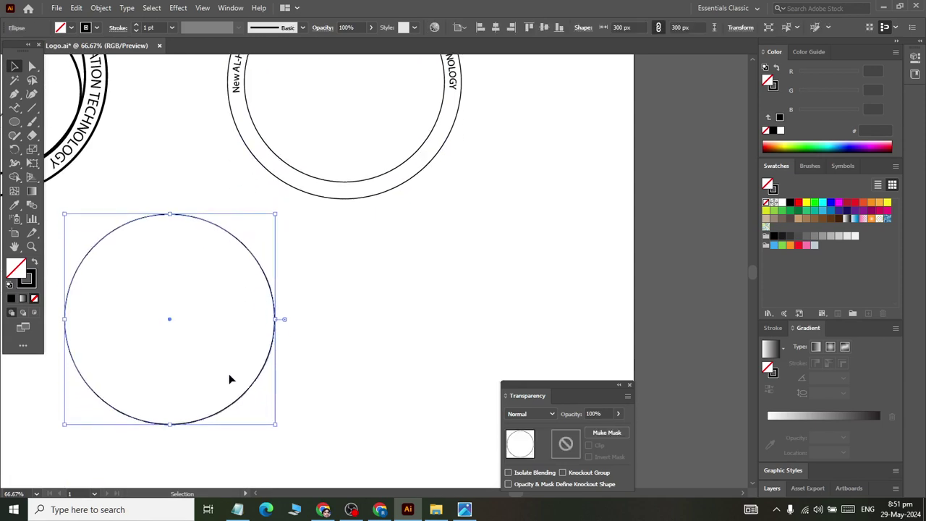
drag(246, 389, 619, 380)
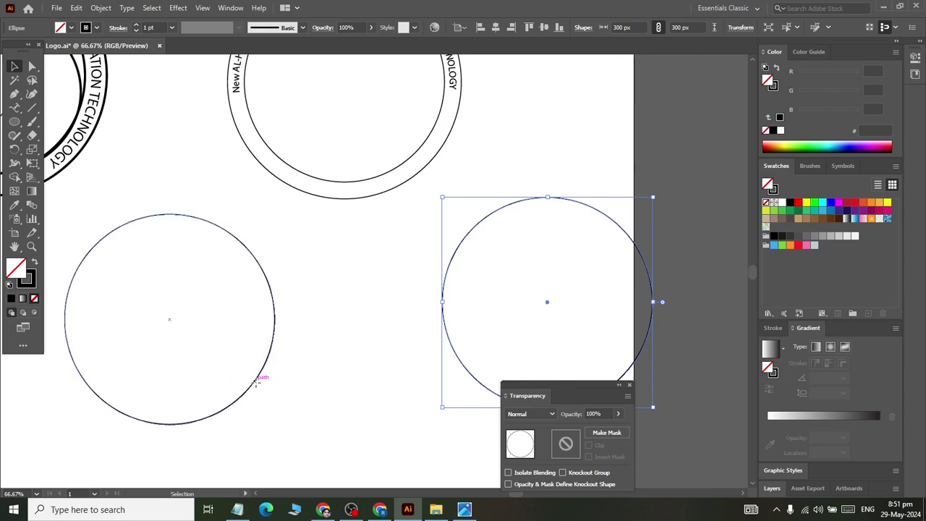
click(260, 376)
drag(275, 427, 262, 410)
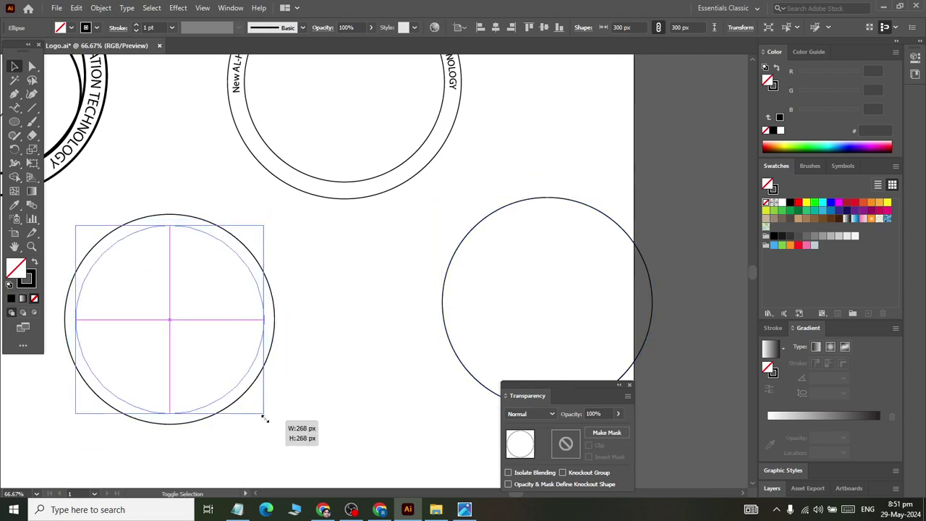
Centre the shrunk circle on the inner ring, using the ring as key object.
click(311, 181)
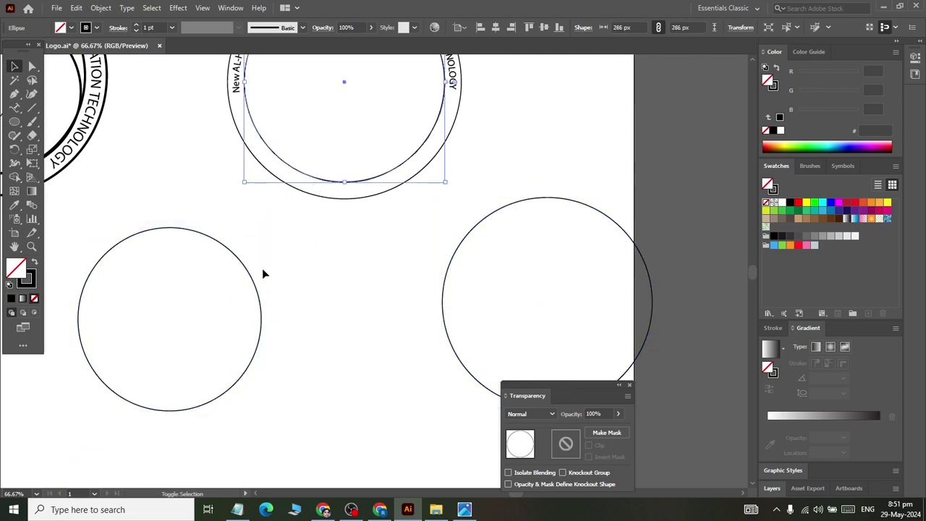
shift+click(244, 266)
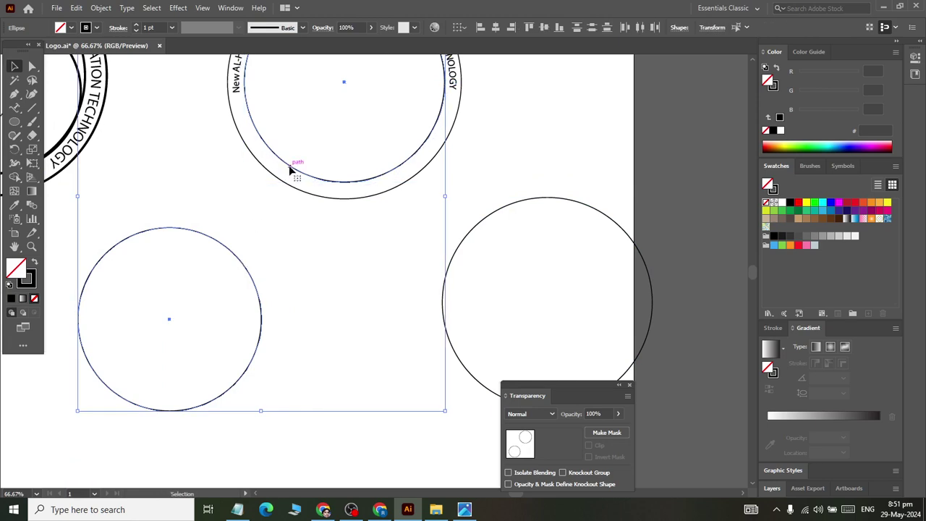
click(291, 172)
click(496, 29)
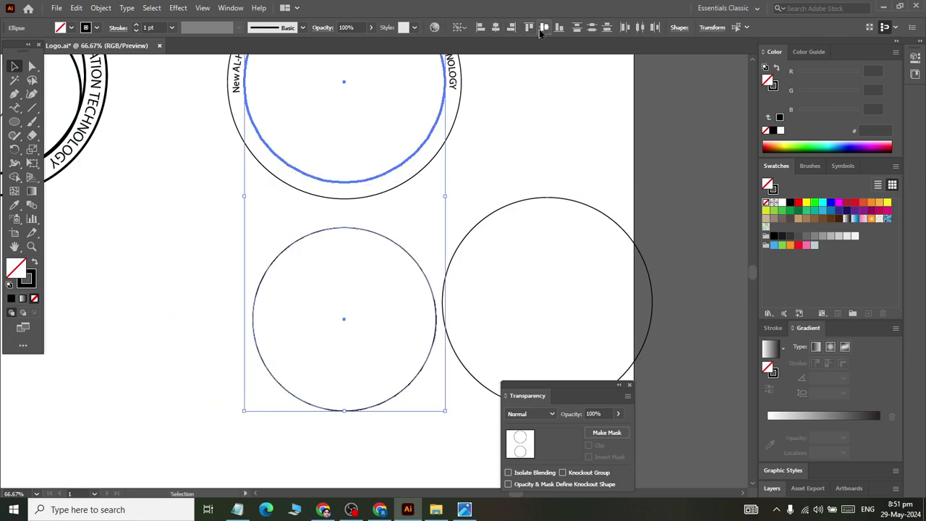
click(544, 28)
scroll(500, 173, up, 1)
click(484, 198)
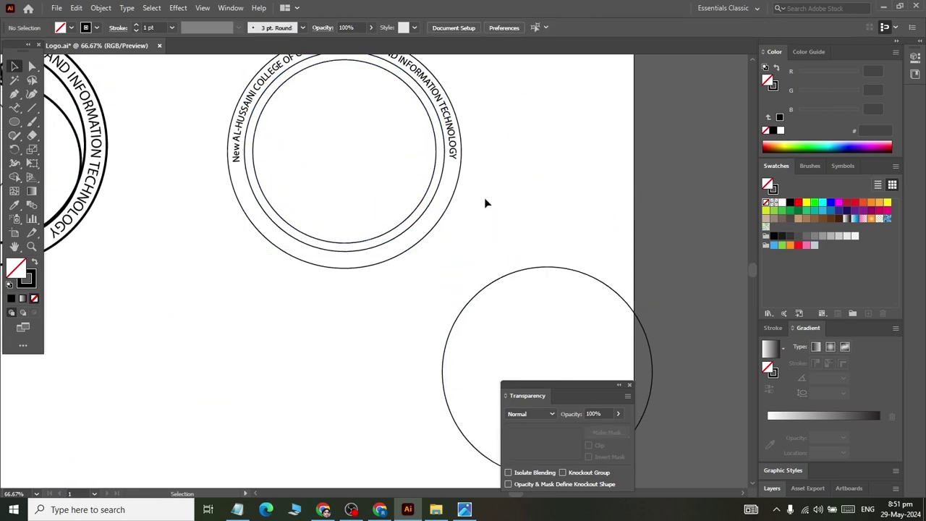
Shrink the innermost circle to 238 px.
click(275, 94)
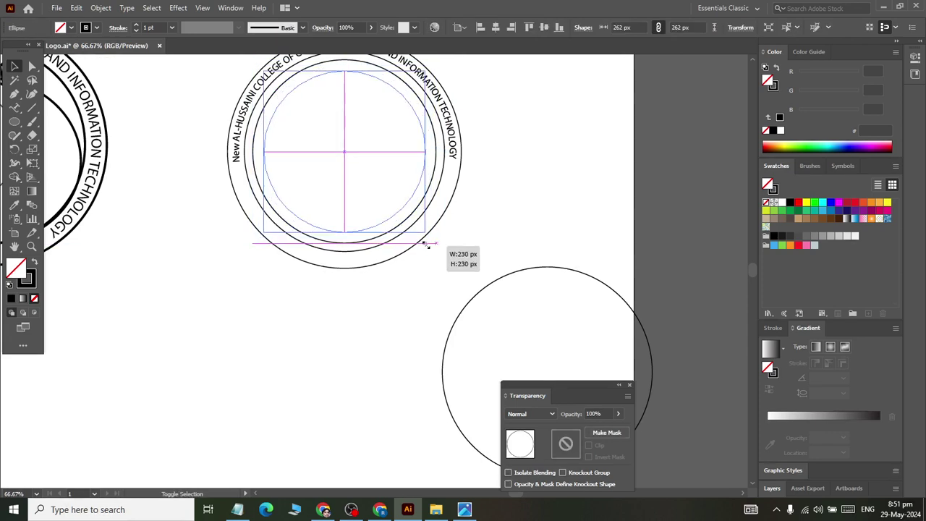
drag(435, 246, 428, 237)
click(536, 173)
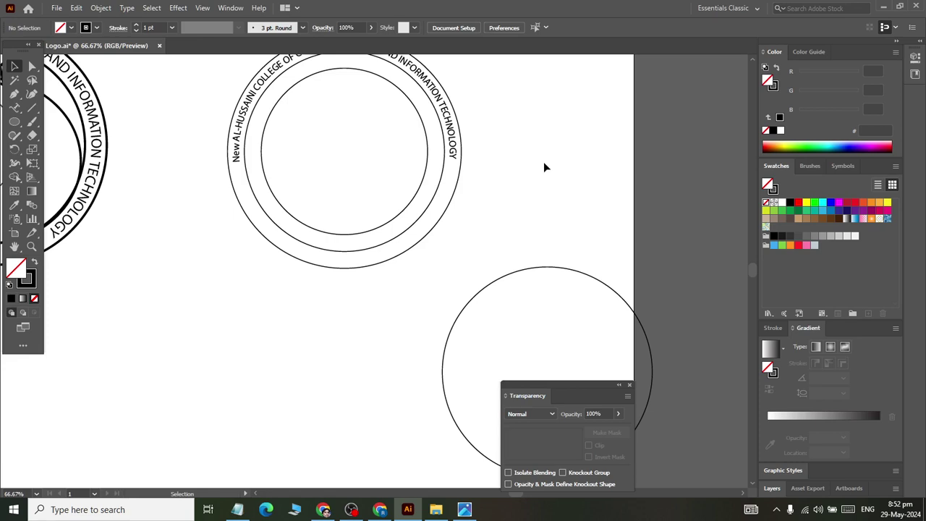
scroll(544, 167, right, 2)
scroll(546, 176, right, 2)
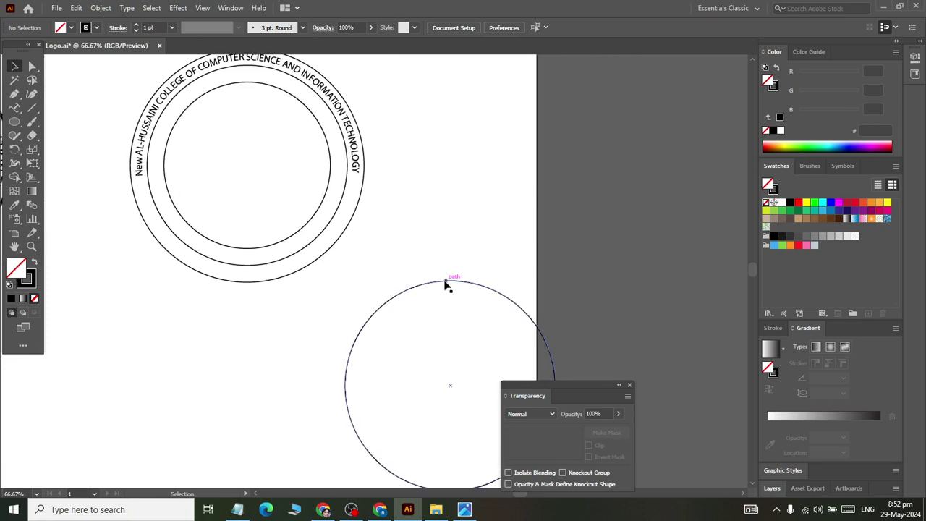
mouse_move(300, 235)
mouse_down()
mouse_move(162, 494)
mouse_move(205, 460)
mouse_up()
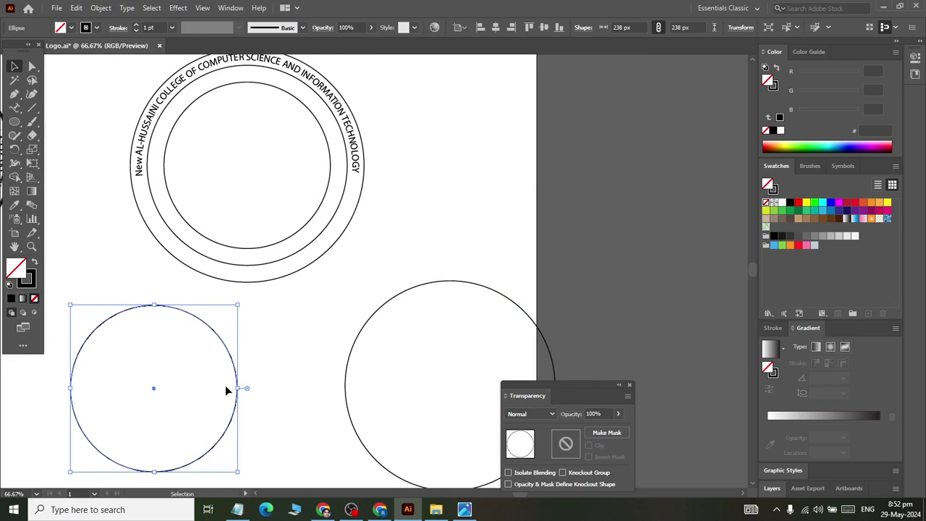
shift+click(230, 248)
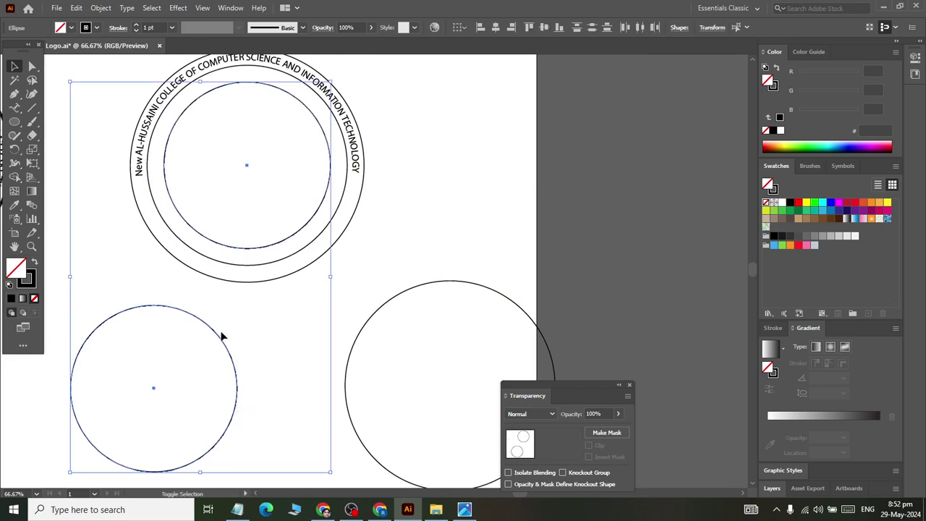
shift+click(227, 250)
click(252, 289)
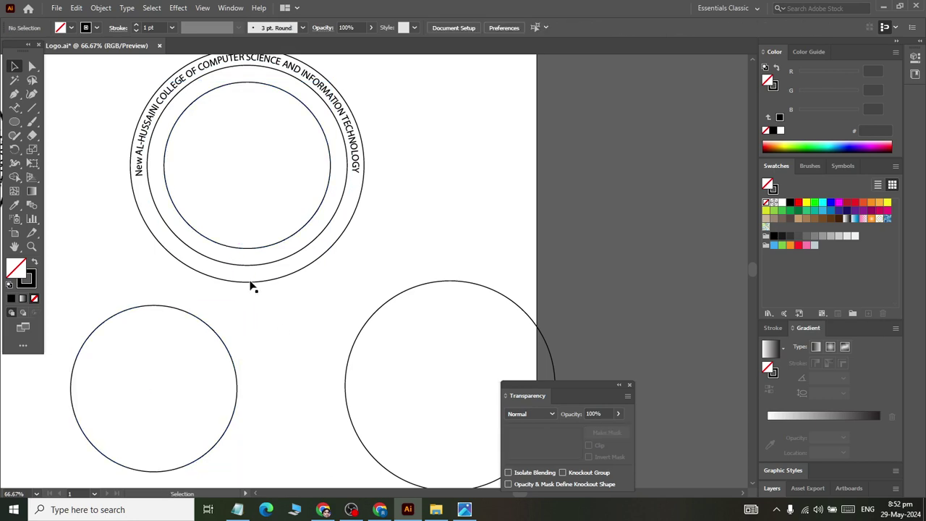
shift+click(241, 249)
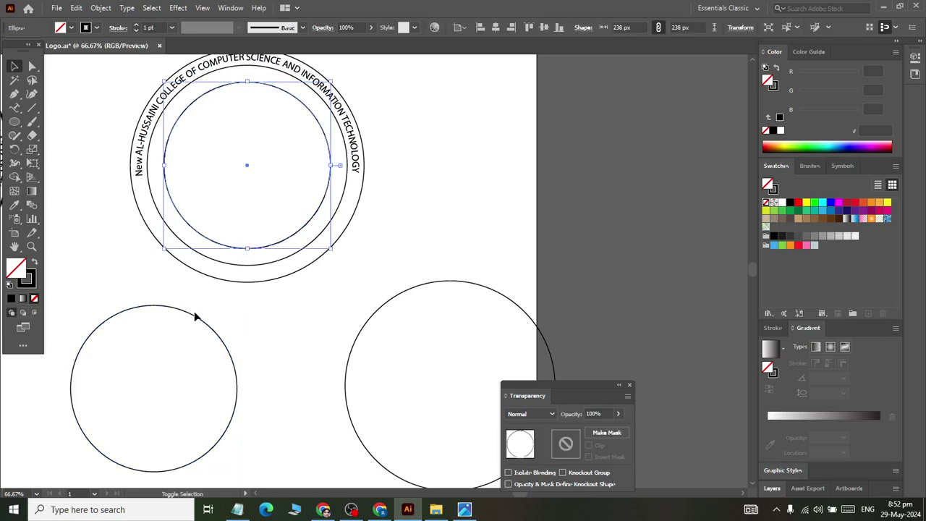
shift+click(196, 315)
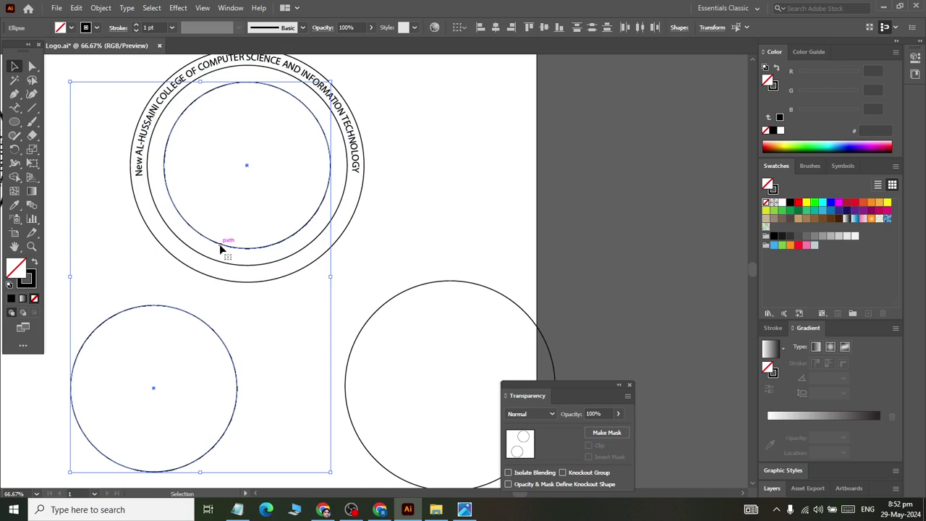
click(219, 244)
click(495, 27)
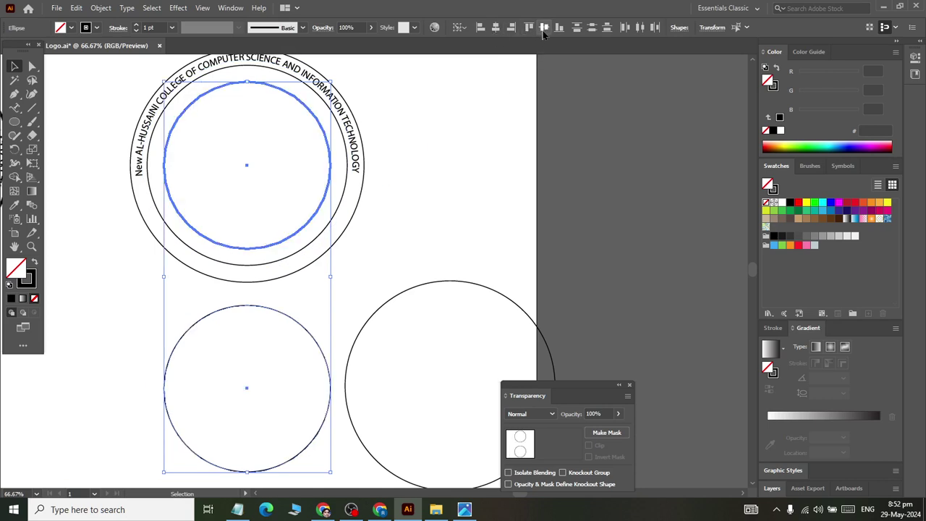
click(544, 27)
click(477, 228)
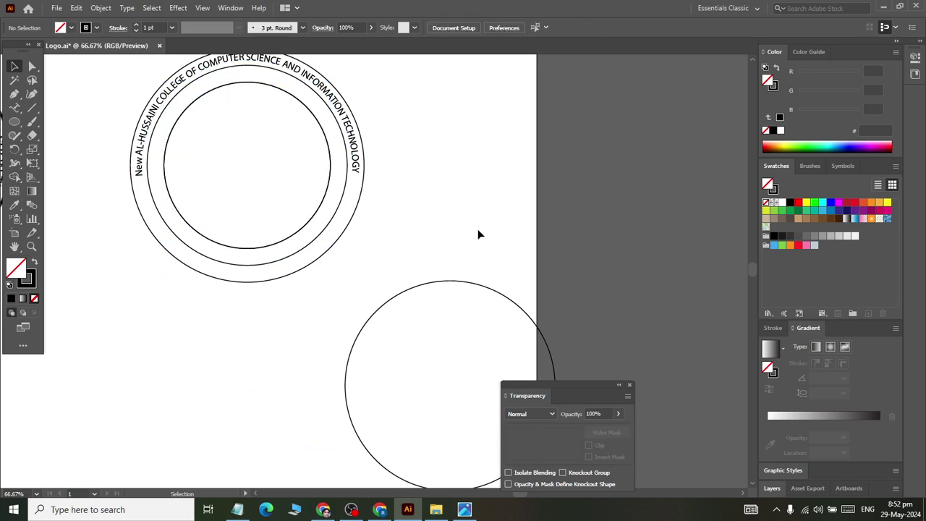
click(313, 216)
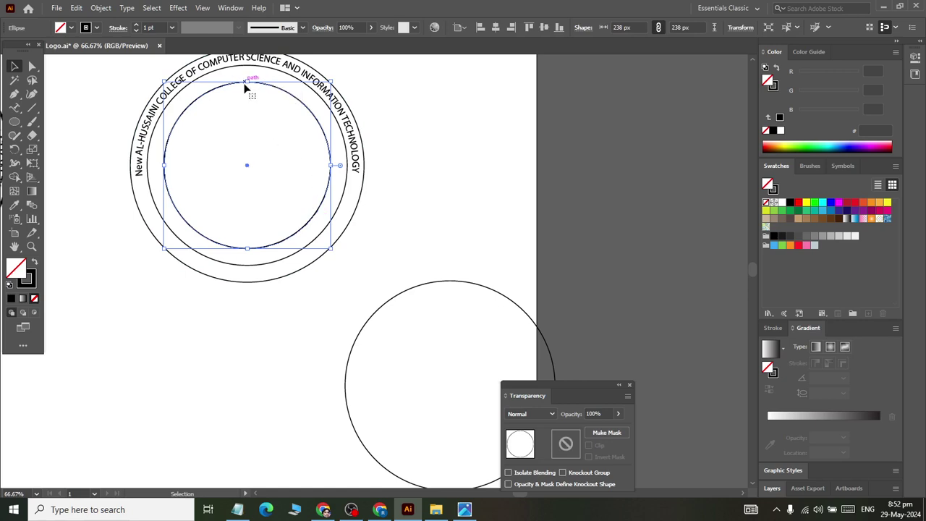
drag(248, 84, 247, 84)
drag(215, 88, 203, 316)
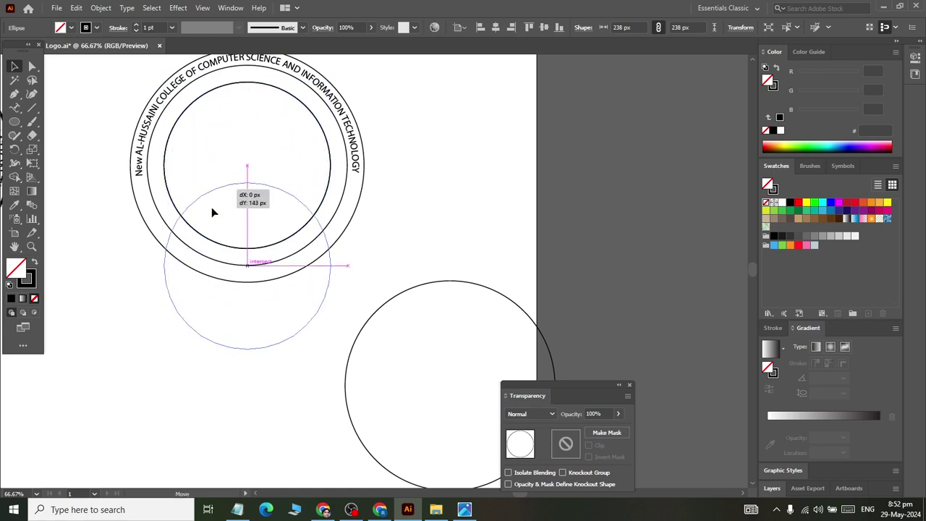
scroll(203, 314, down, 3)
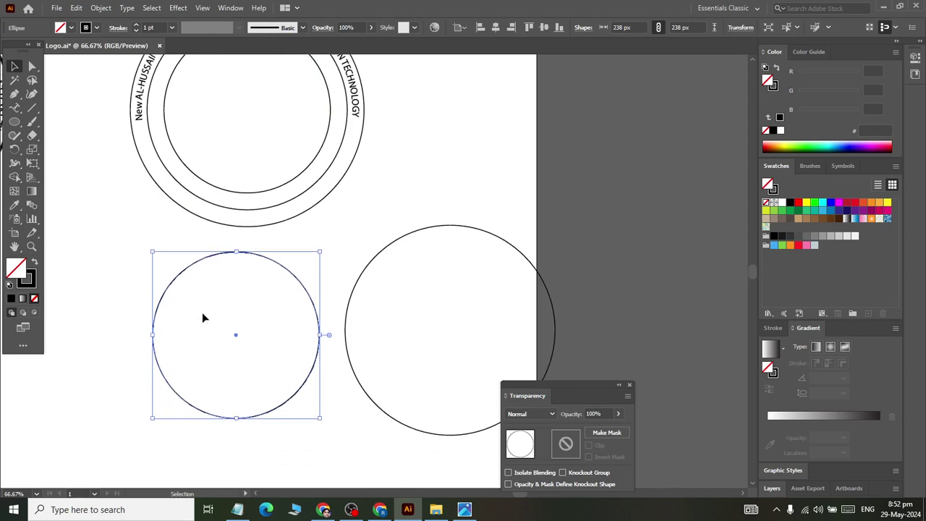
click(337, 209)
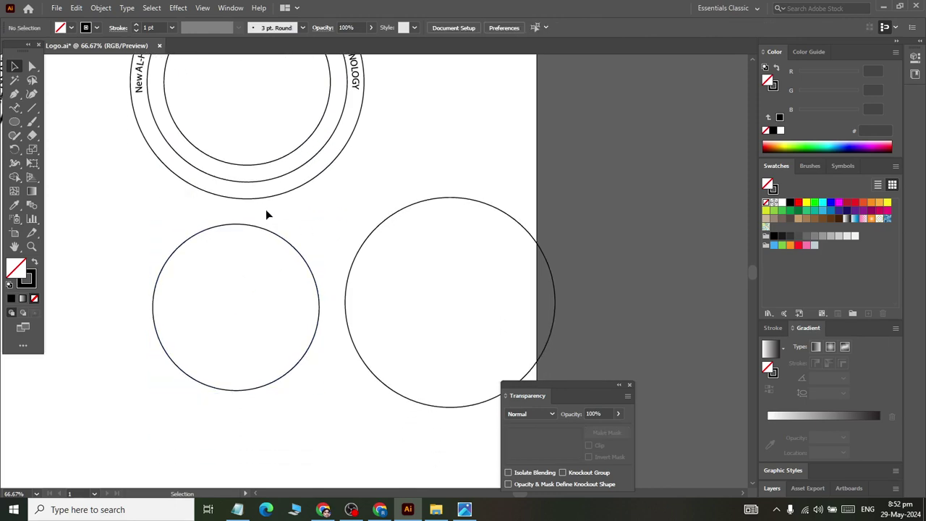
scroll(266, 214, up, 3)
key(ctrl+z)
key(ctrl+z)
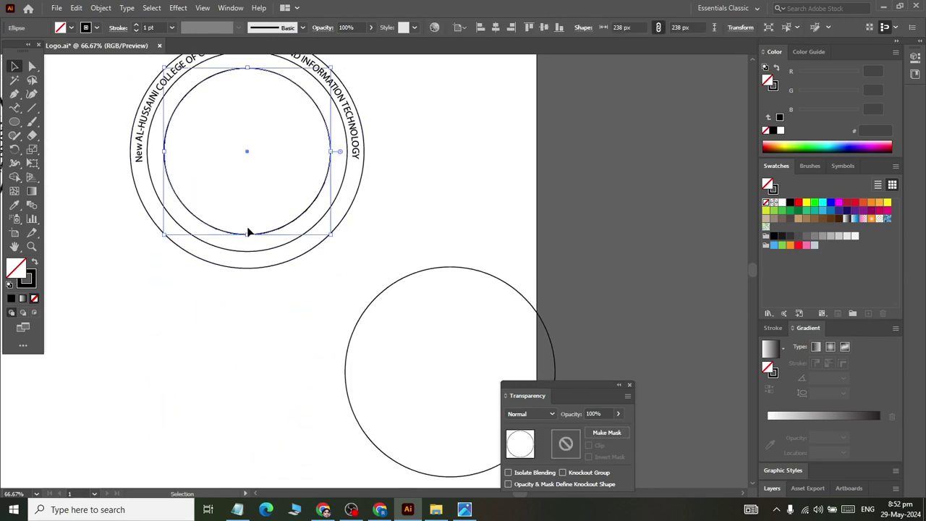
click(282, 255)
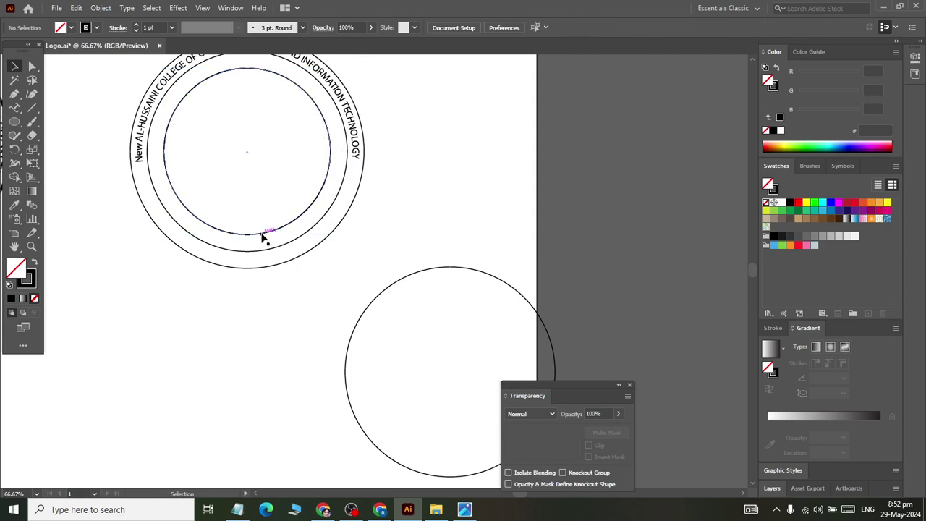
Copy the seal's inner circle below the seal and stack the two circles centred.
drag(265, 236, 261, 350)
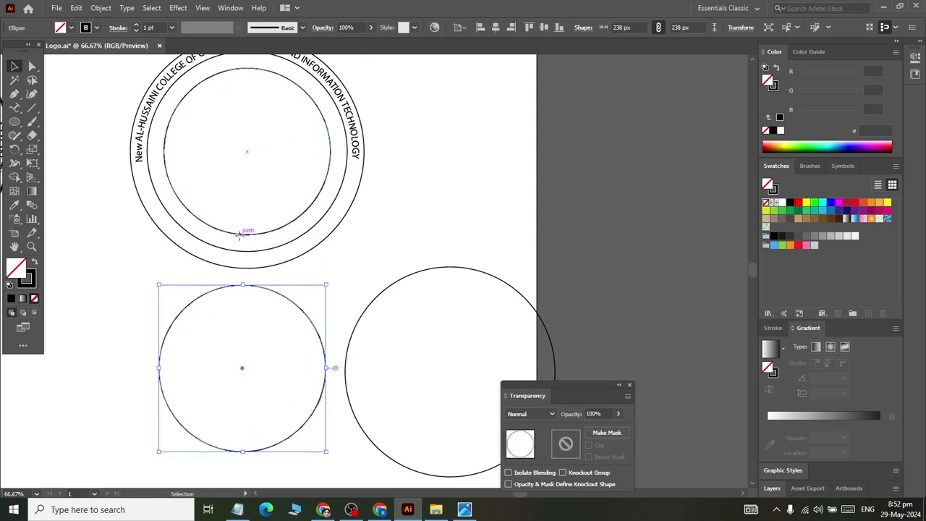
drag(240, 235, 234, 446)
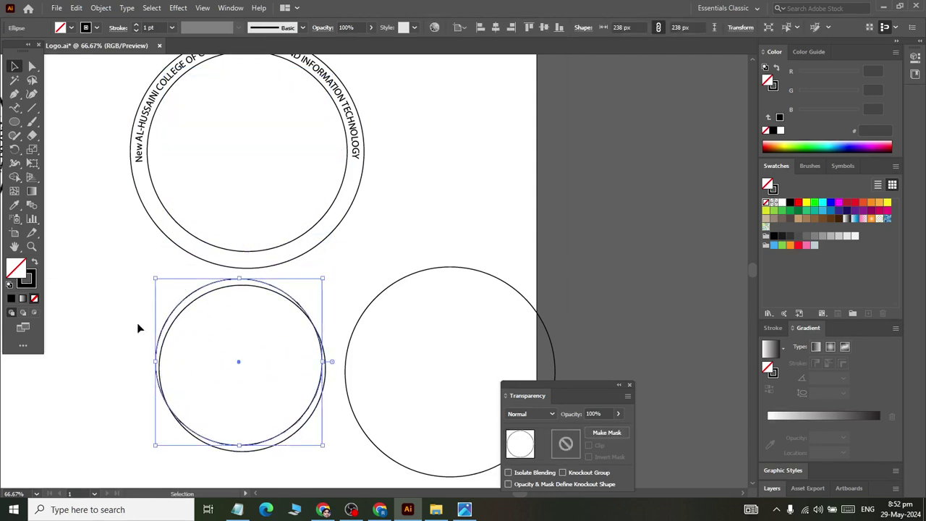
drag(127, 284, 237, 410)
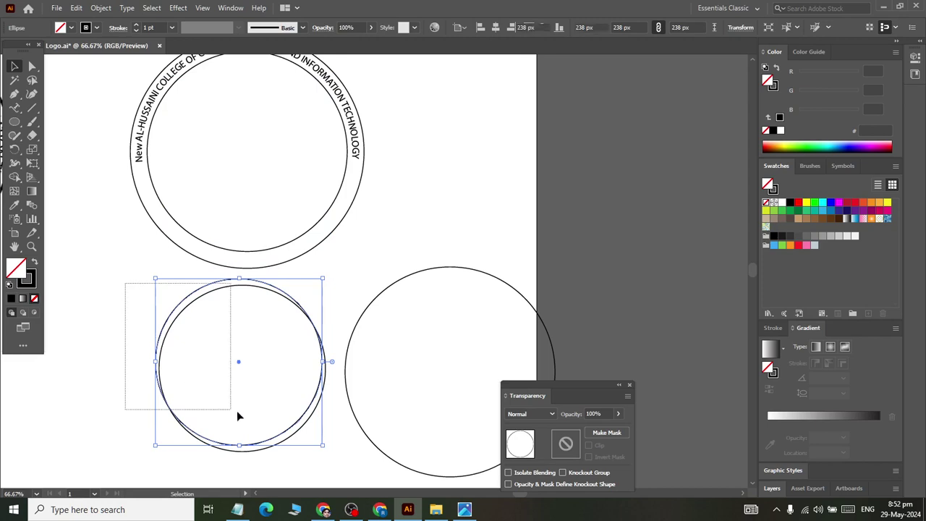
click(496, 28)
click(544, 28)
click(332, 291)
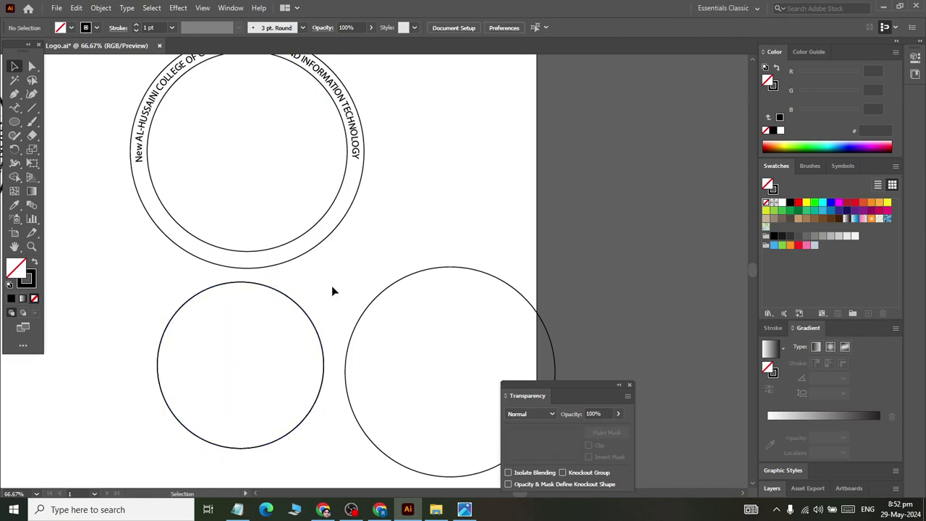
Nudge one stacked circle down three Shift+Down steps to offset it.
click(266, 287)
key(shift+Down)
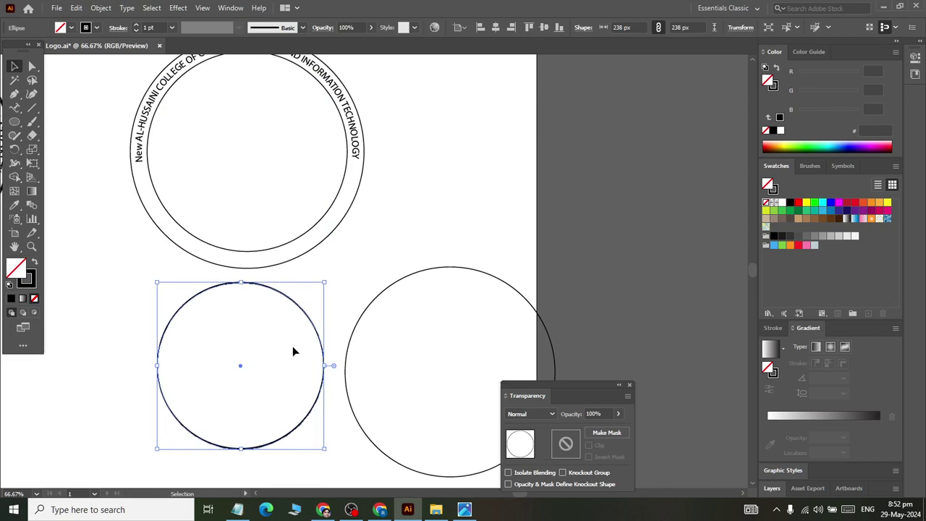
key(shift+Down)
key(shift+Down)
key(shift+Down)
key(shift+Down)
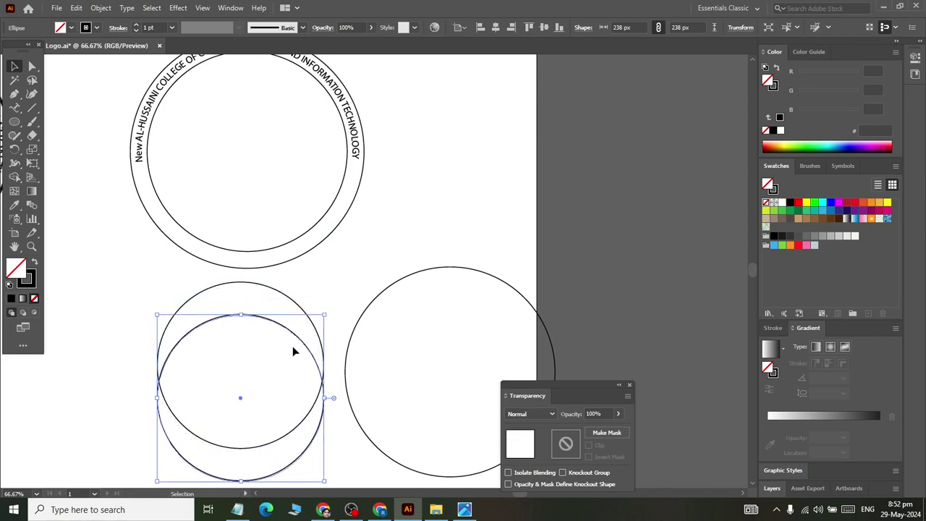
key(shift+Down)
key(shift+Down)
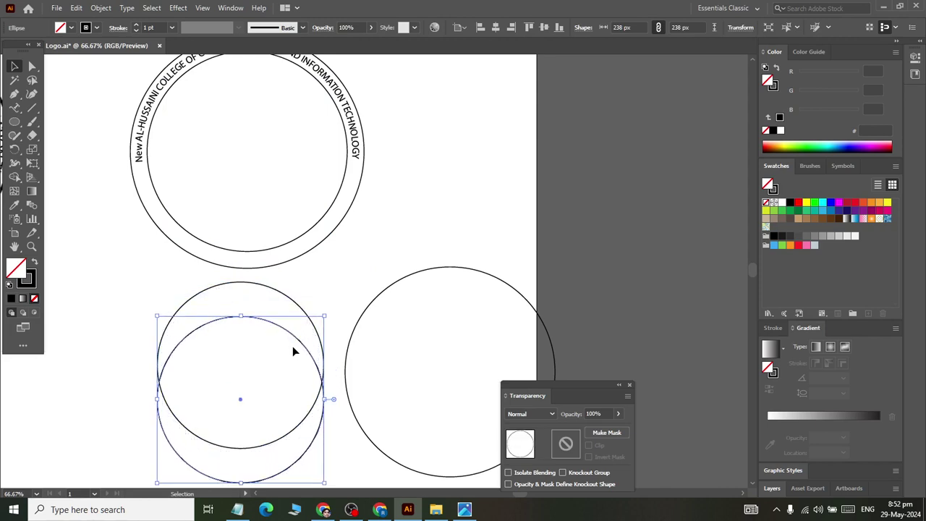
scroll(241, 317, down, 2)
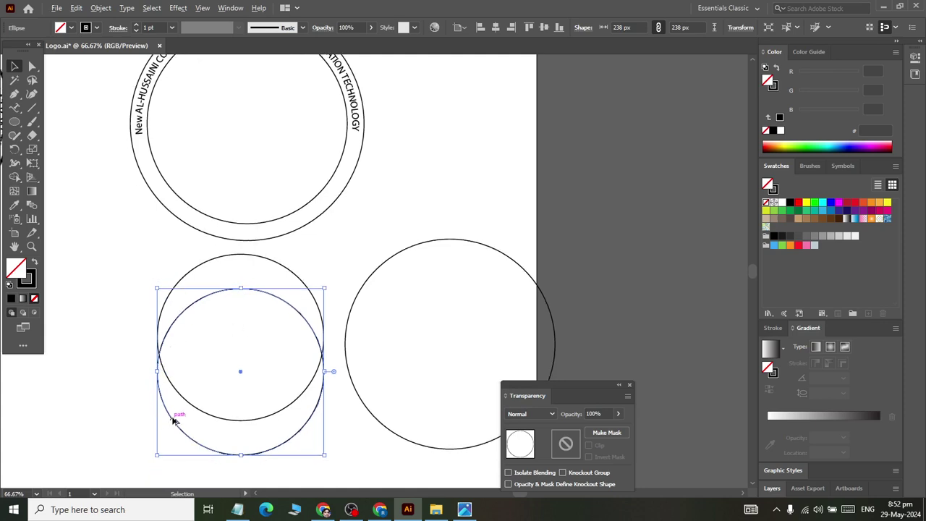
drag(171, 420, 4, 479)
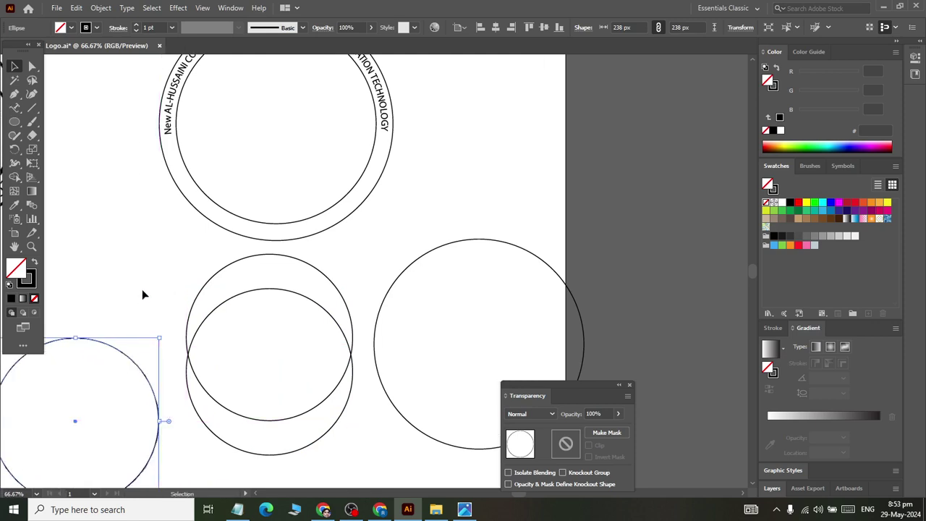
Use Shape Builder on the overlapping circles to delete the lower part and overlap, leaving a crescent.
drag(142, 294, 259, 326)
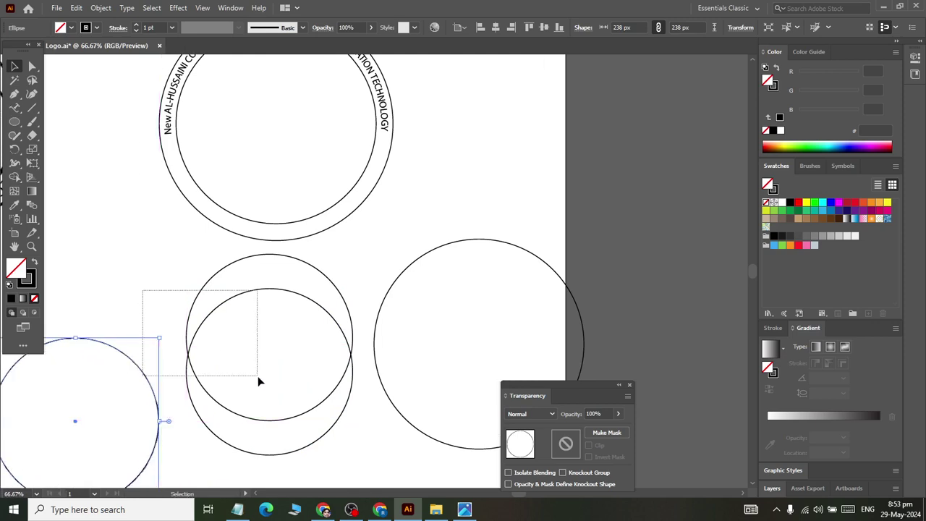
click(15, 176)
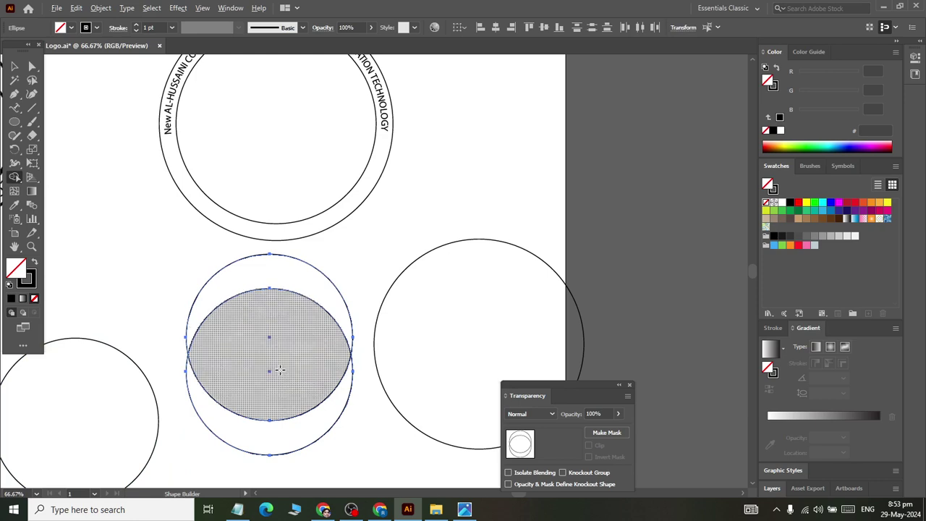
drag(280, 370, 264, 455)
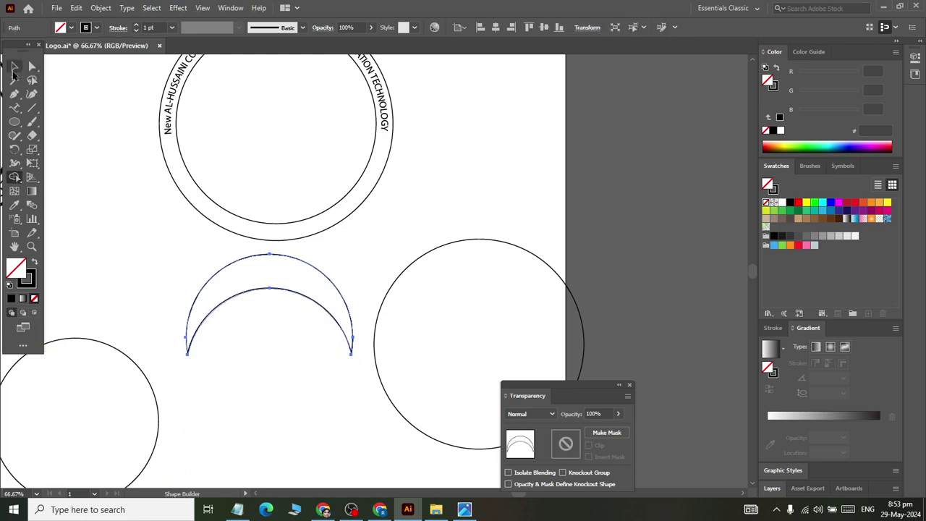
click(14, 66)
click(138, 232)
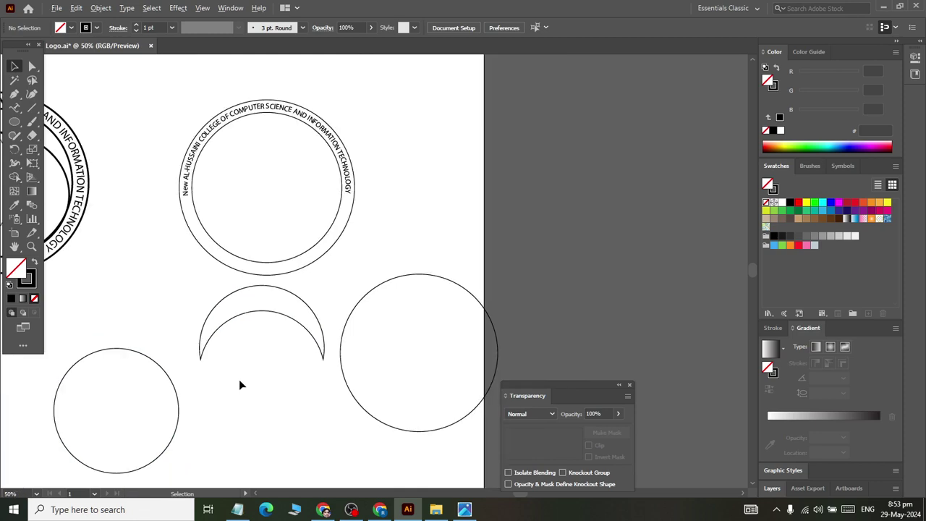
Centre the spare circle inside the seal's inner ring, using the ring as key object.
alt+scroll(239, 379, down, 1)
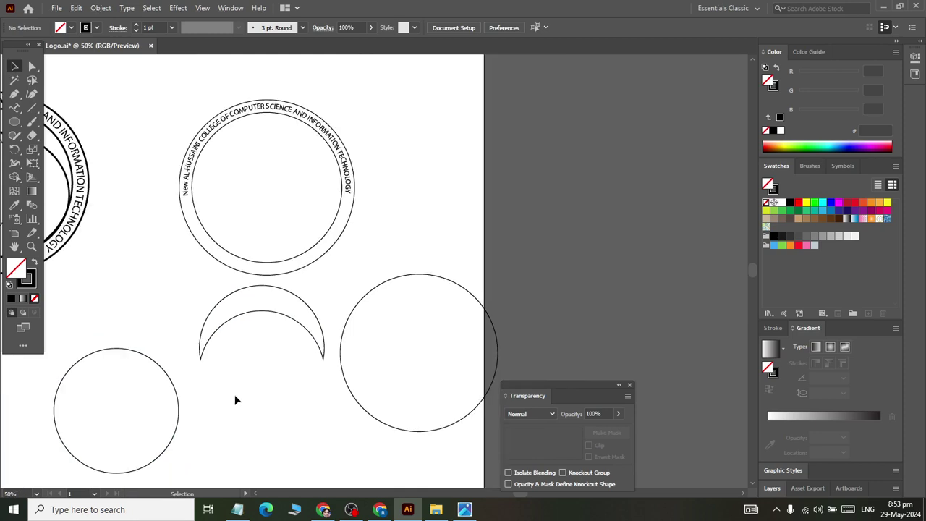
click(176, 397)
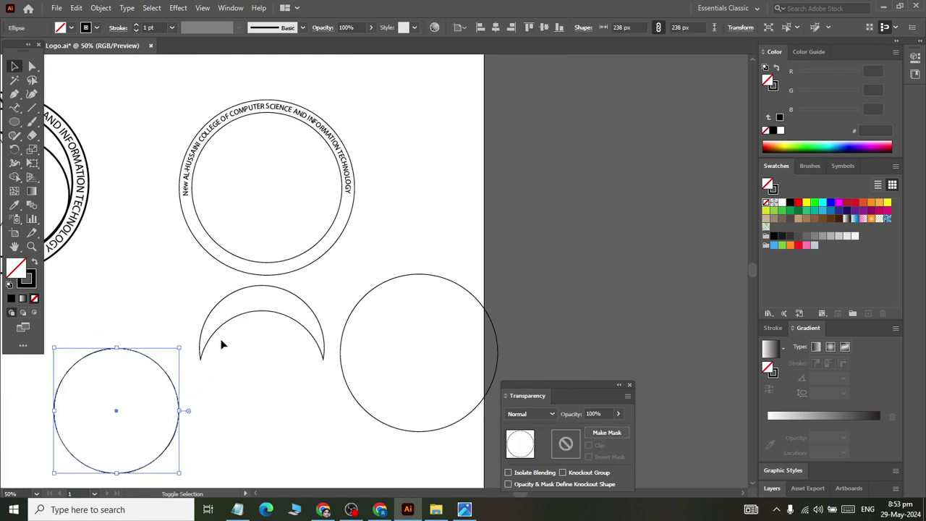
shift+click(225, 250)
click(224, 249)
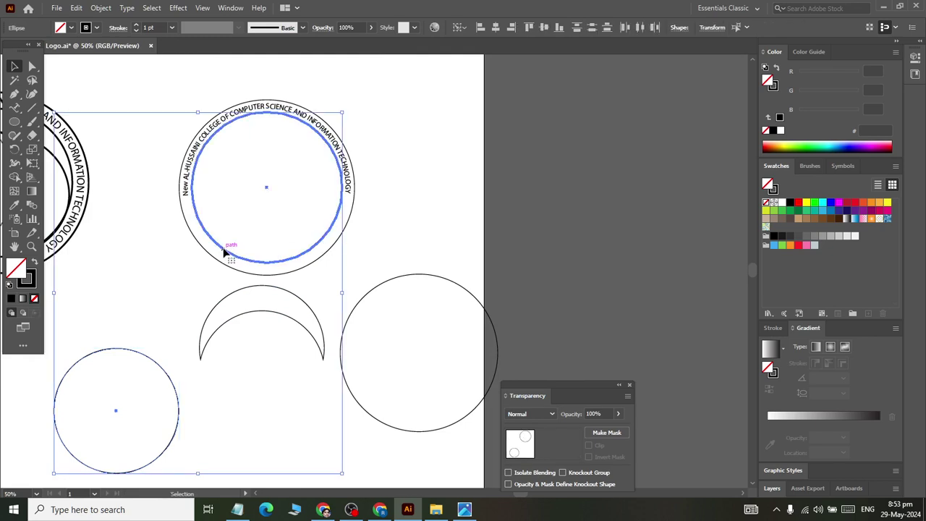
click(494, 28)
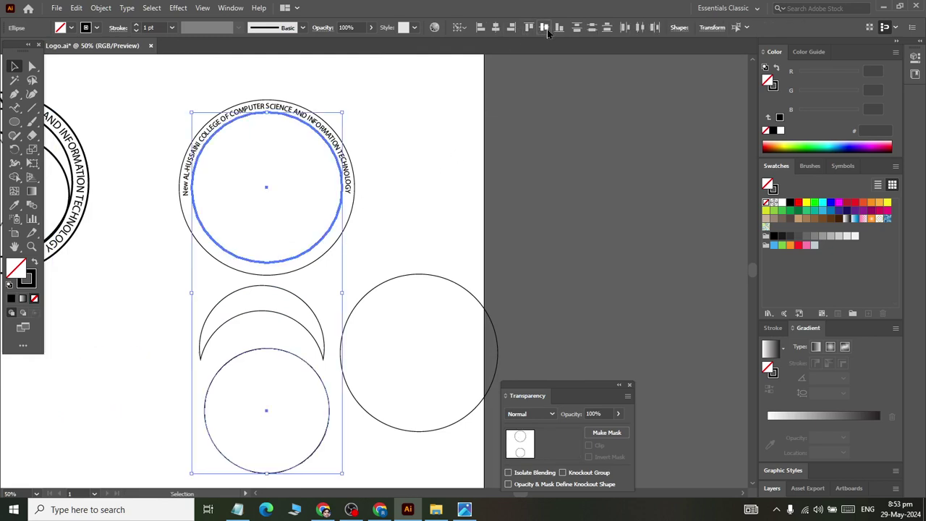
click(544, 28)
click(466, 224)
Centre the crescent on the seal's inner circle, using that circle as key object.
click(269, 248)
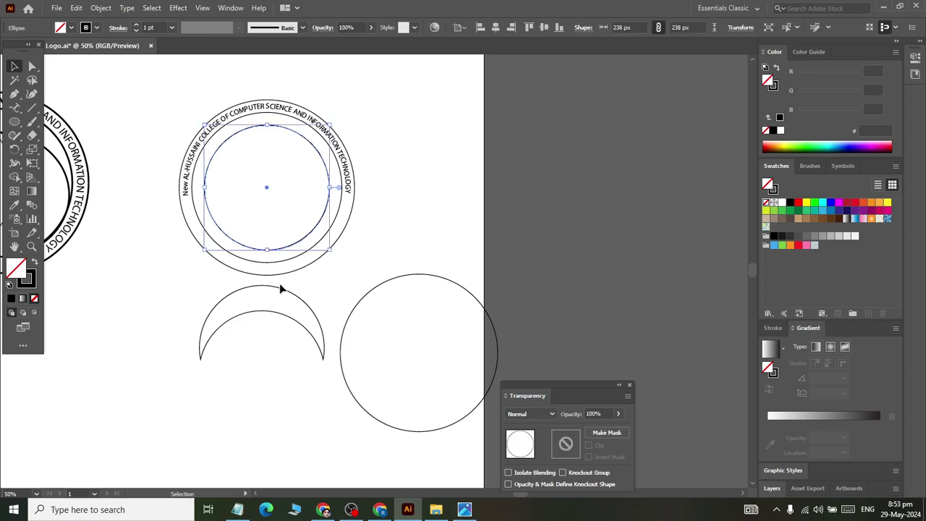
shift+click(281, 287)
click(274, 251)
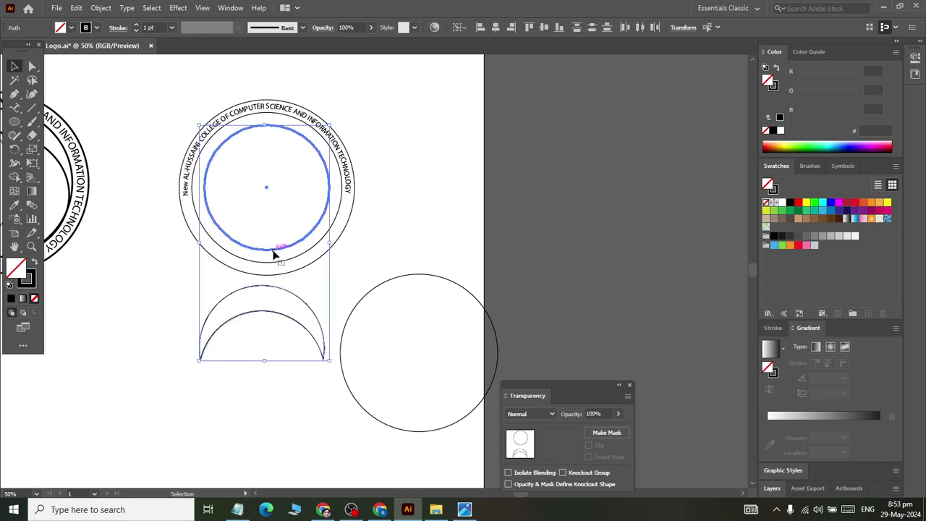
click(495, 28)
click(544, 28)
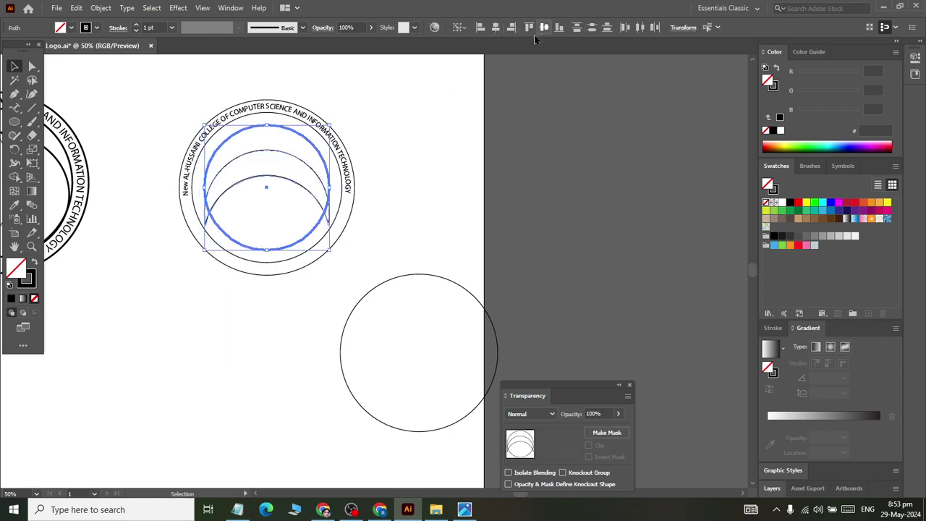
click(405, 225)
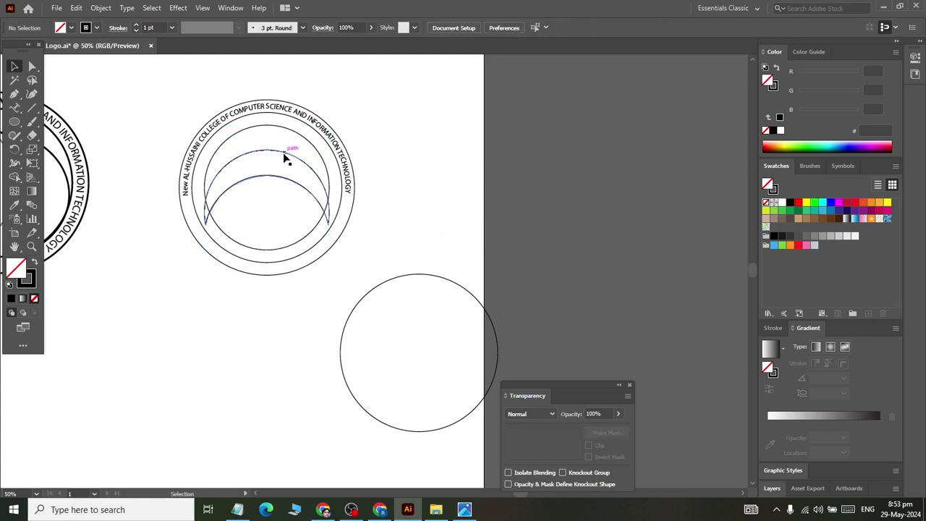
Top-align the crescent's arcs to the top circle.
click(284, 130)
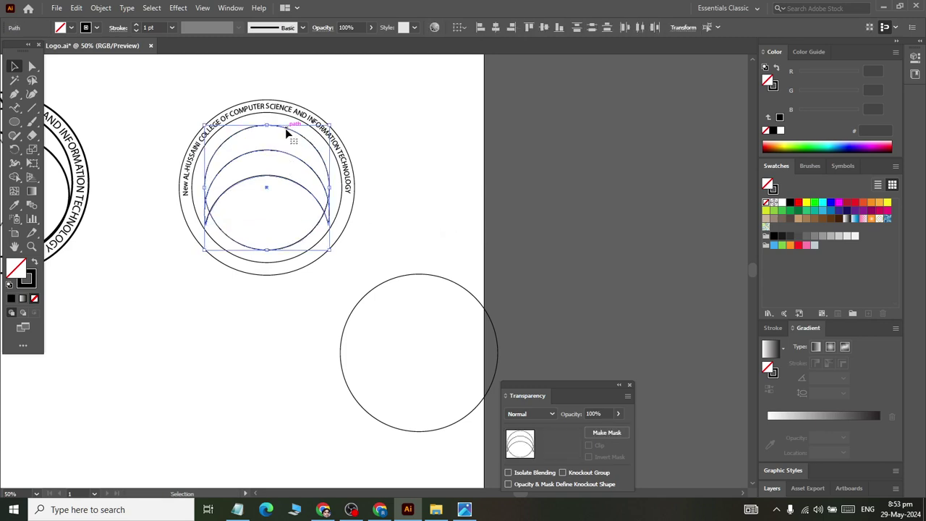
shift+click(284, 128)
click(277, 127)
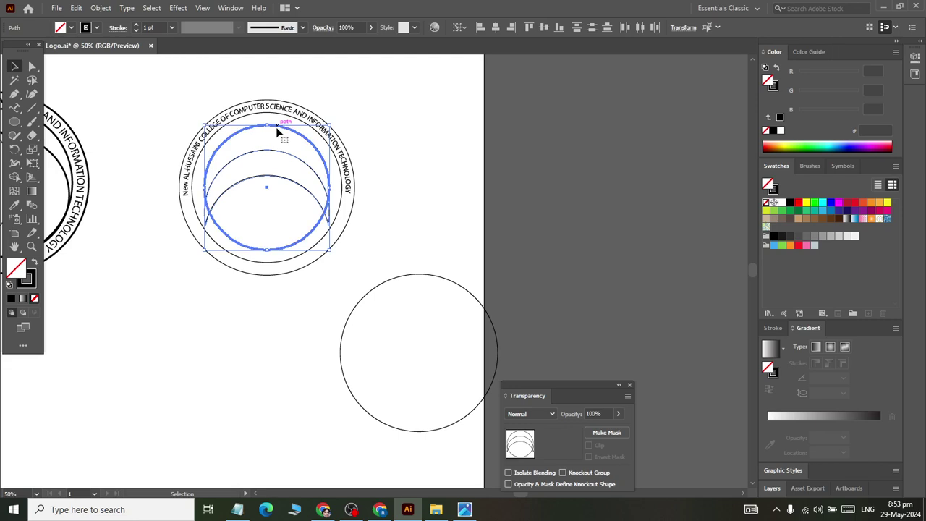
click(527, 28)
click(451, 181)
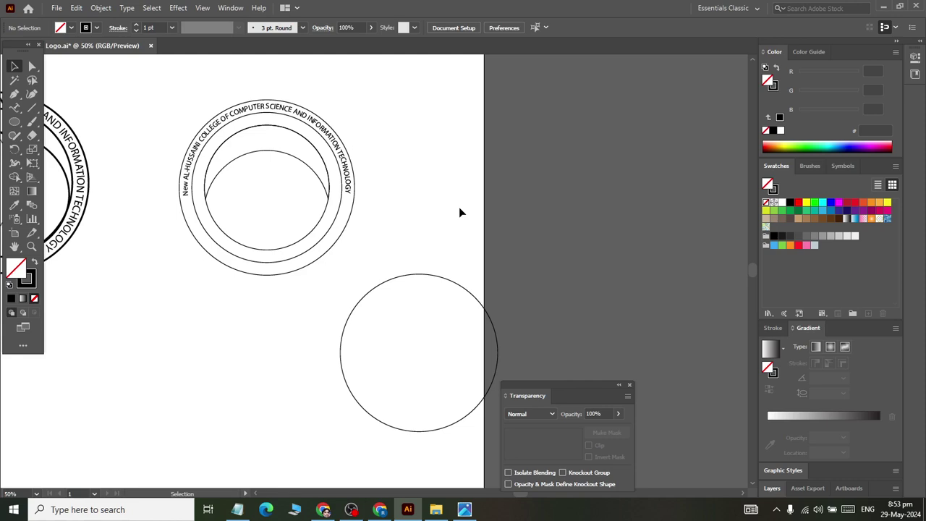
Draw a short straight line left of the seal with the Pen tool.
scroll(261, 198, up, 1)
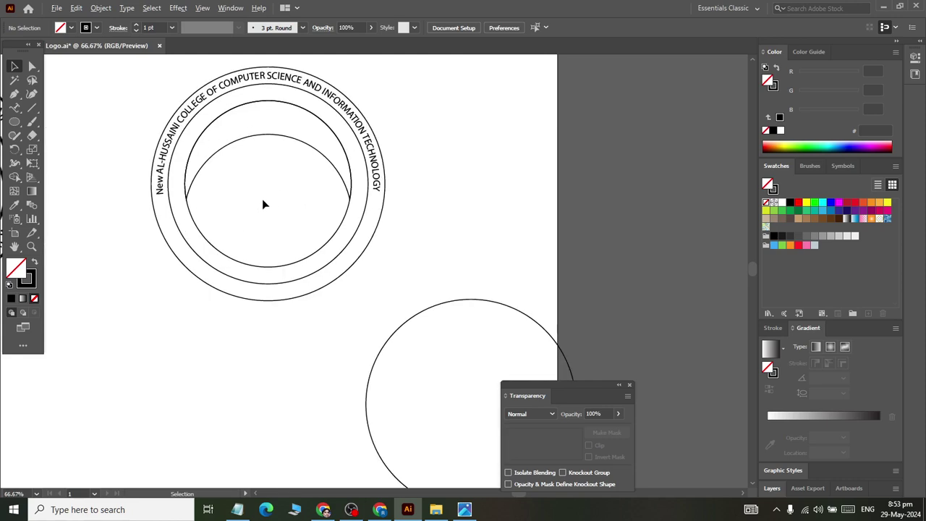
click(13, 93)
click(62, 93)
scroll(149, 319, down, 1)
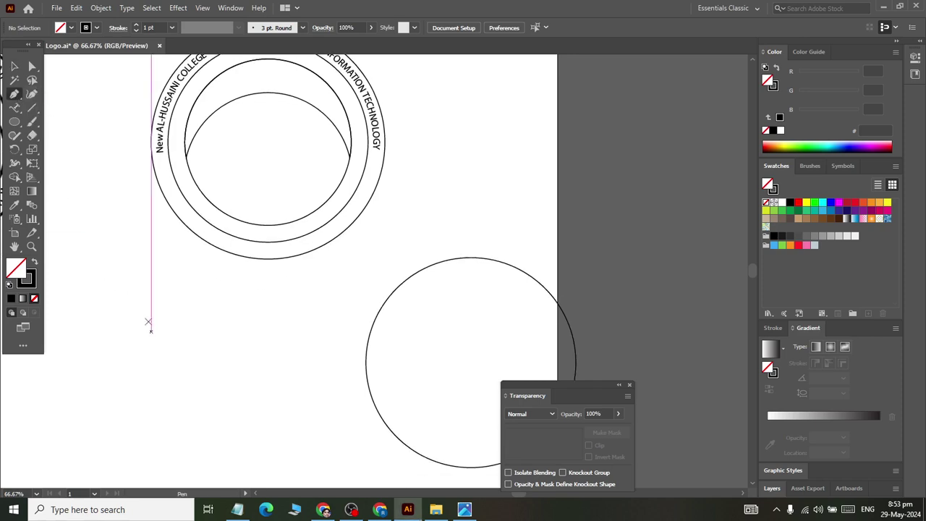
click(121, 267)
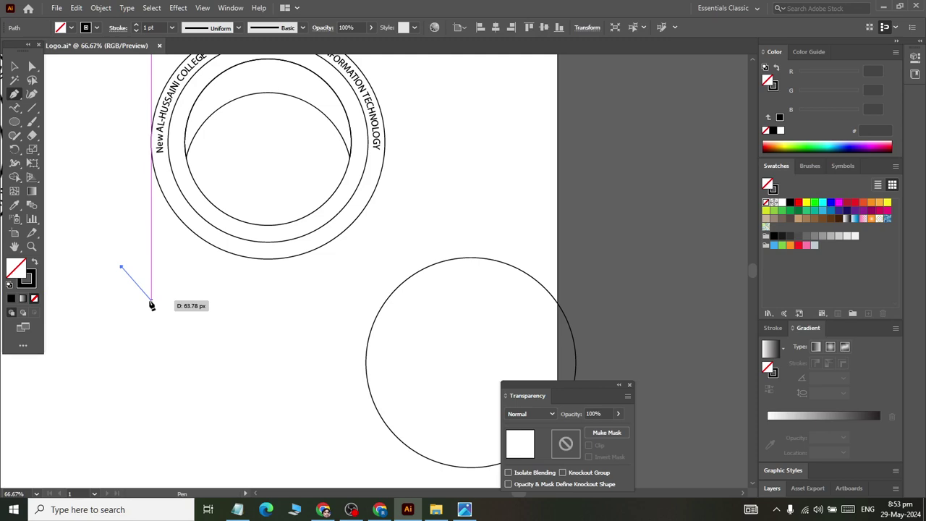
click(150, 298)
Convert the line's anchors to smooth, bending it into an S-curve, then select it.
click(32, 67)
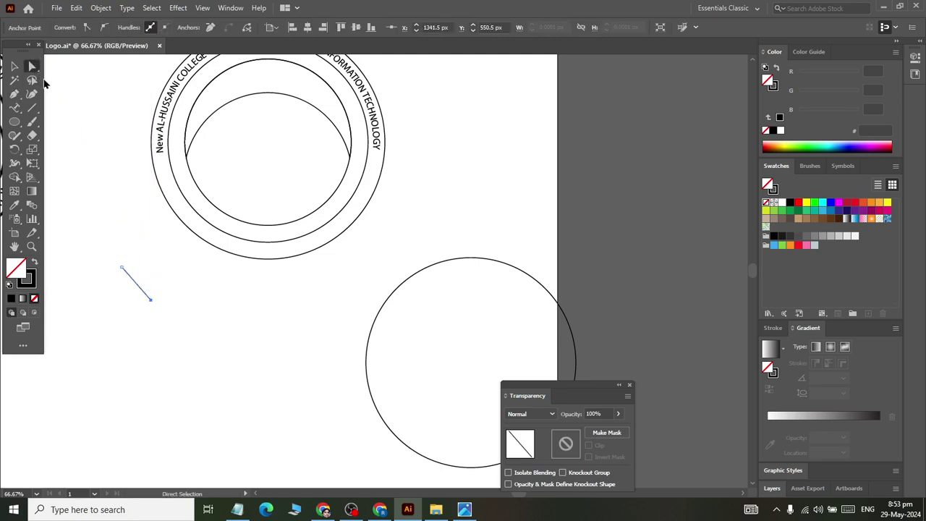
drag(109, 237, 168, 335)
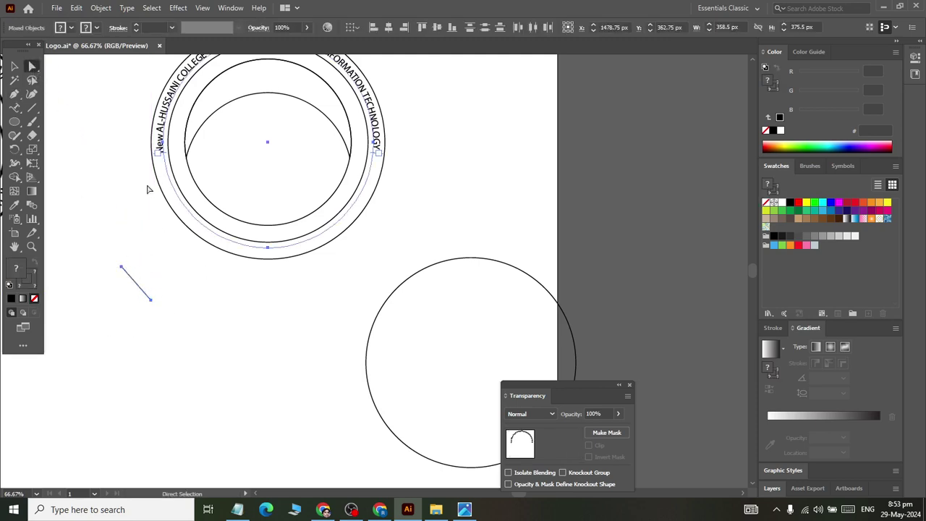
drag(87, 242, 153, 301)
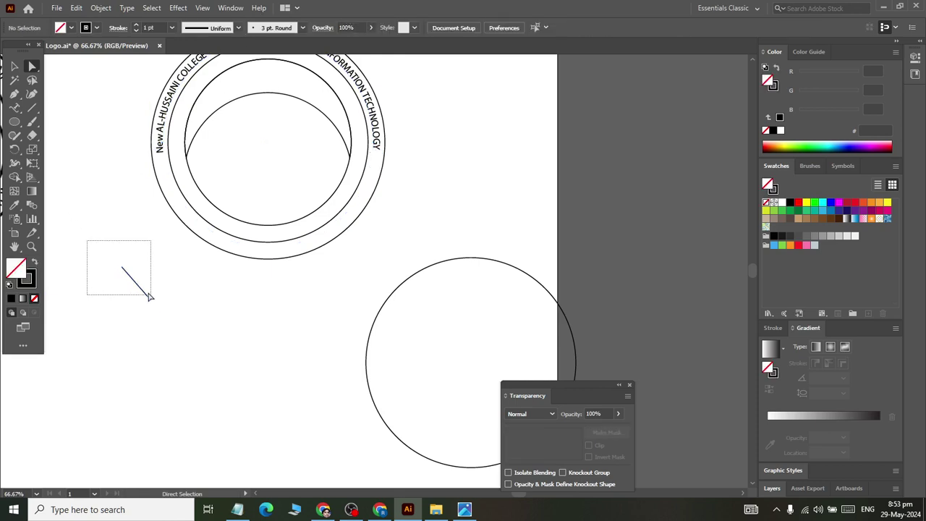
click(105, 28)
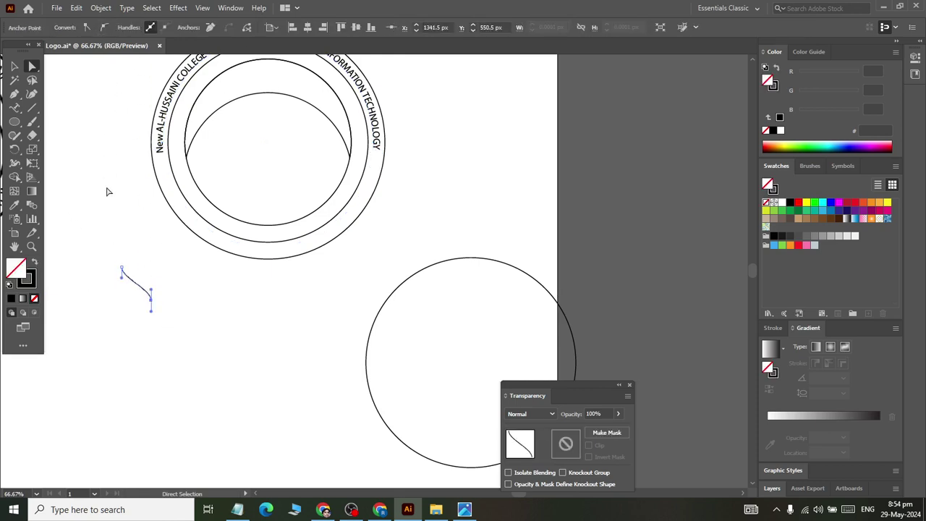
click(110, 316)
click(14, 66)
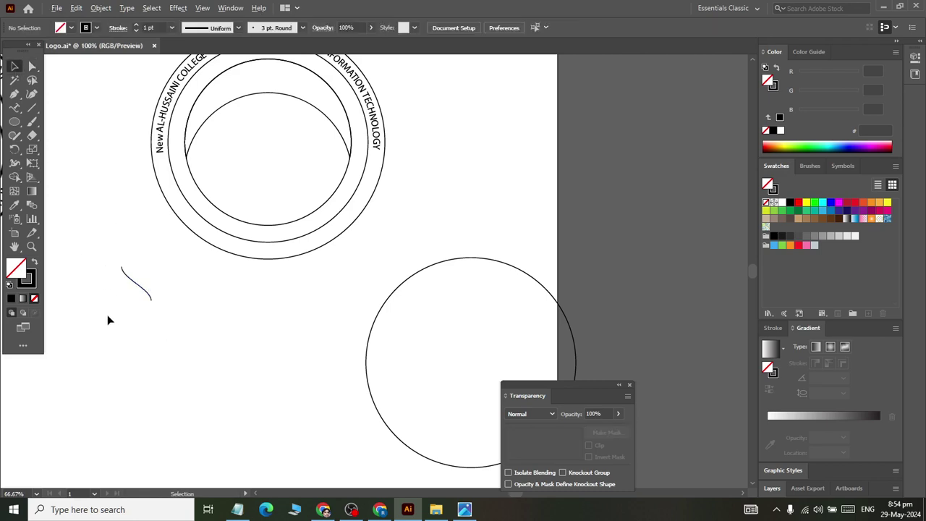
scroll(107, 314, up, 2)
drag(89, 170, 303, 383)
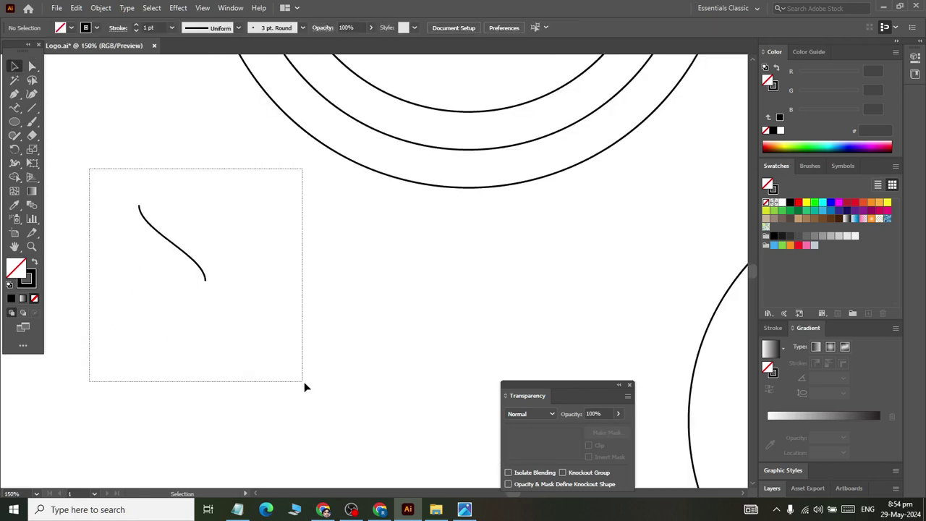
Reflect the arched curve vertically about its top anchor as a copy, forming a peak.
click(15, 107)
click(14, 149)
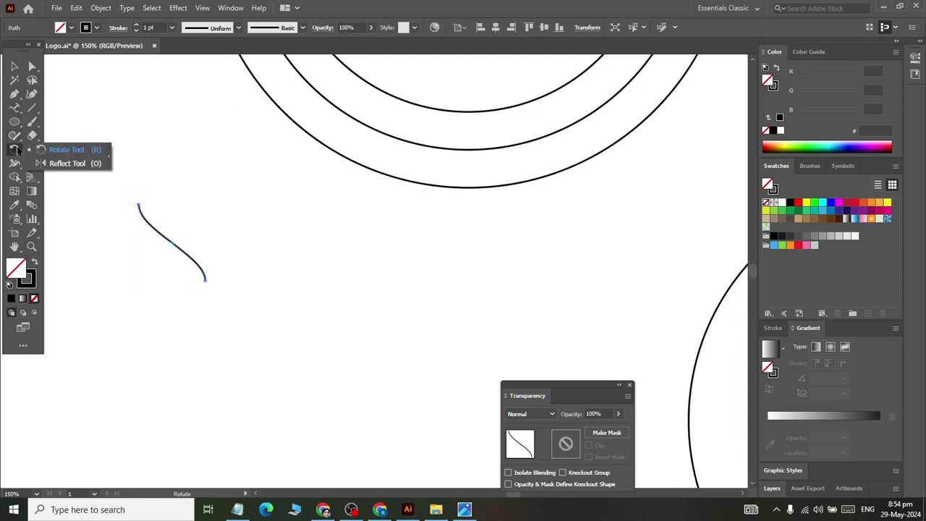
click(68, 163)
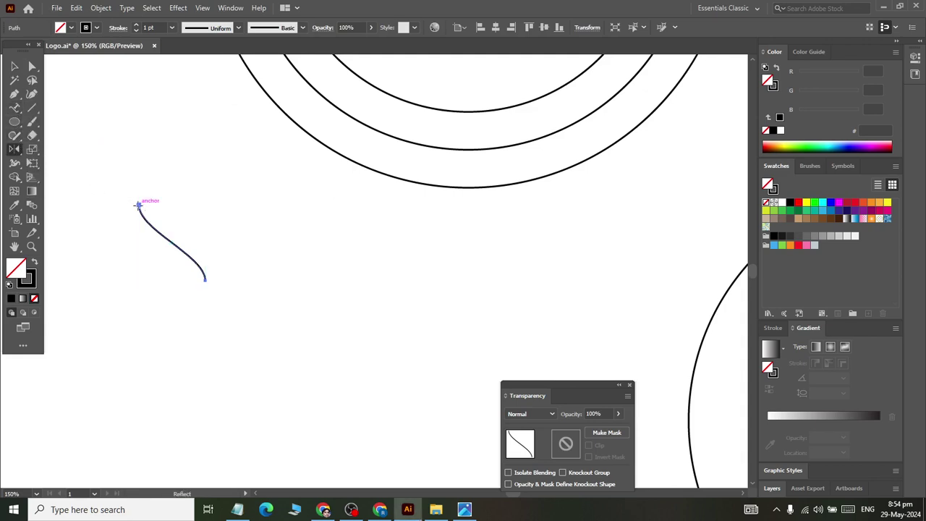
alt+click(139, 205)
click(496, 254)
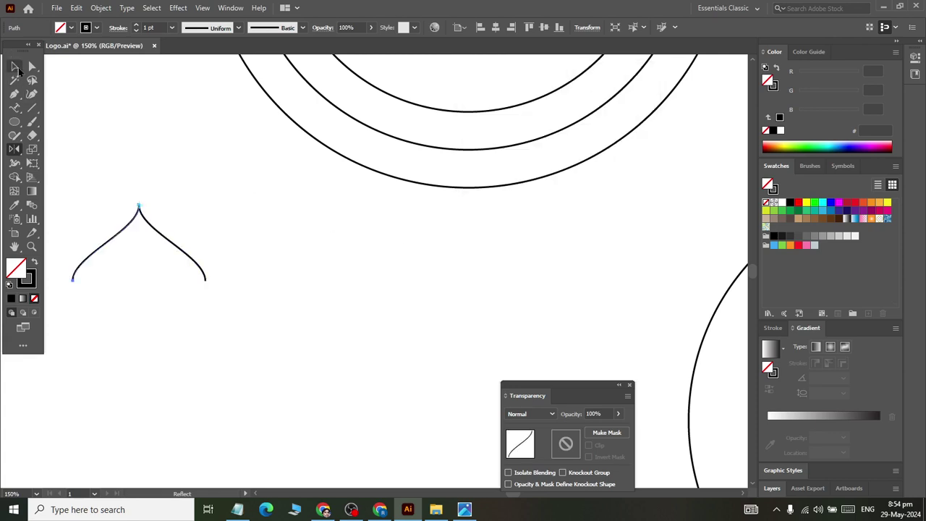
Reflect both peak curves horizontally about the endpoint as a copy, closing the leaf outline.
click(16, 67)
drag(83, 182, 180, 271)
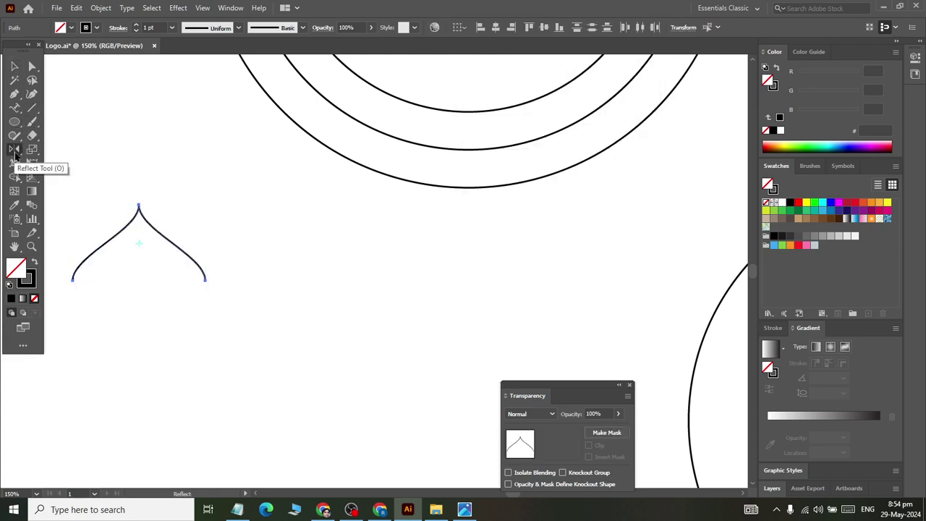
click(14, 149)
alt+click(205, 280)
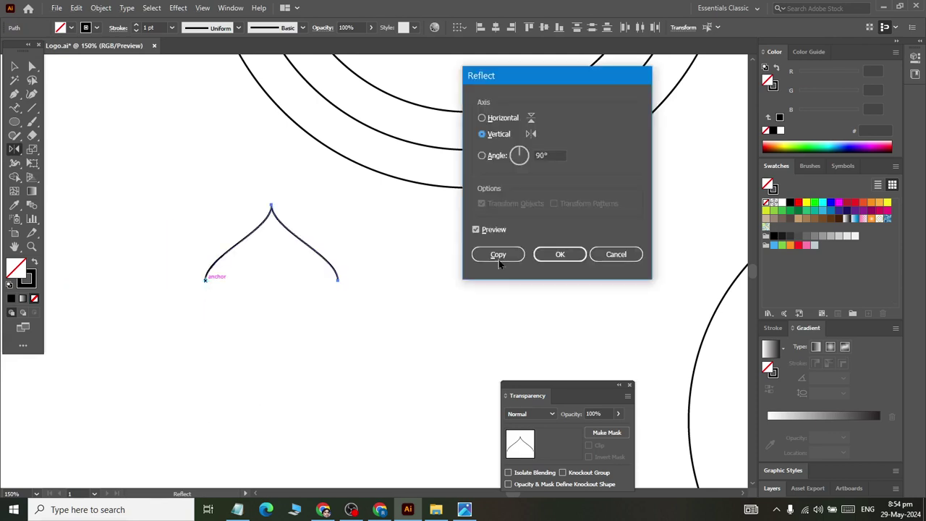
click(499, 118)
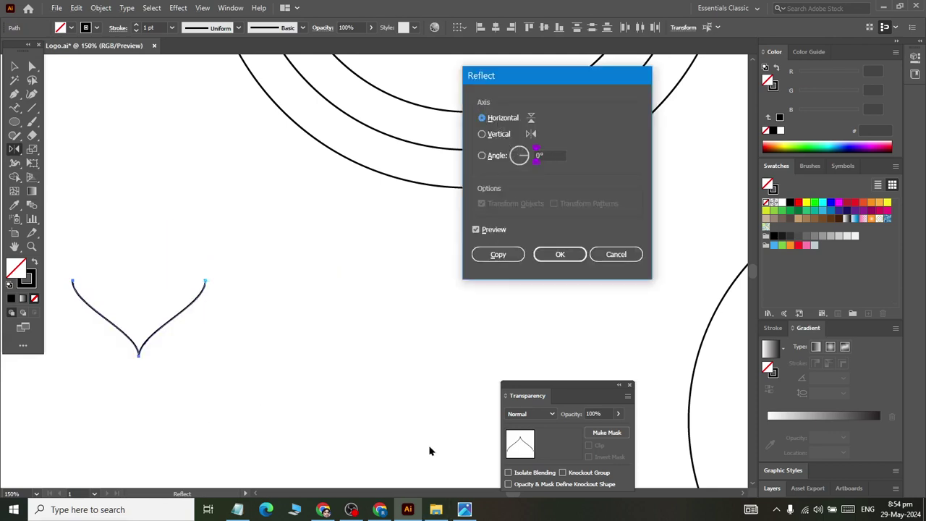
click(492, 254)
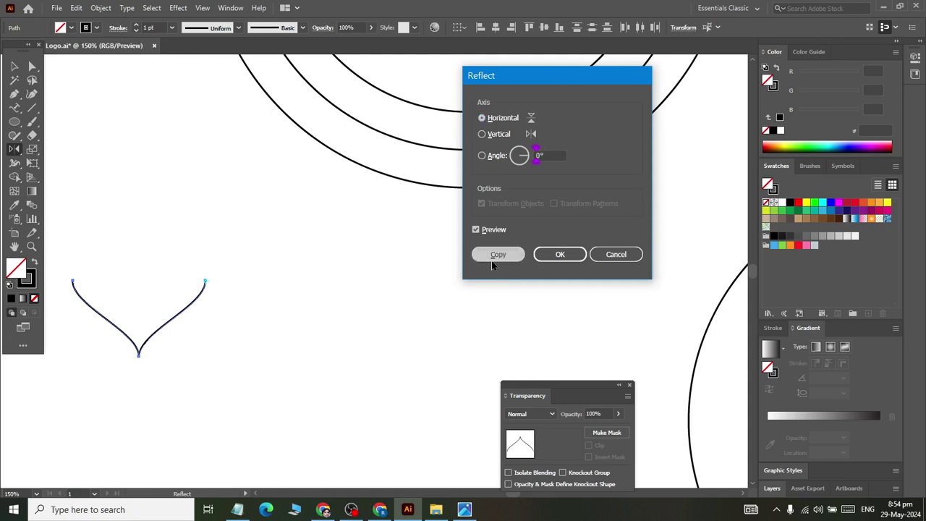
click(14, 65)
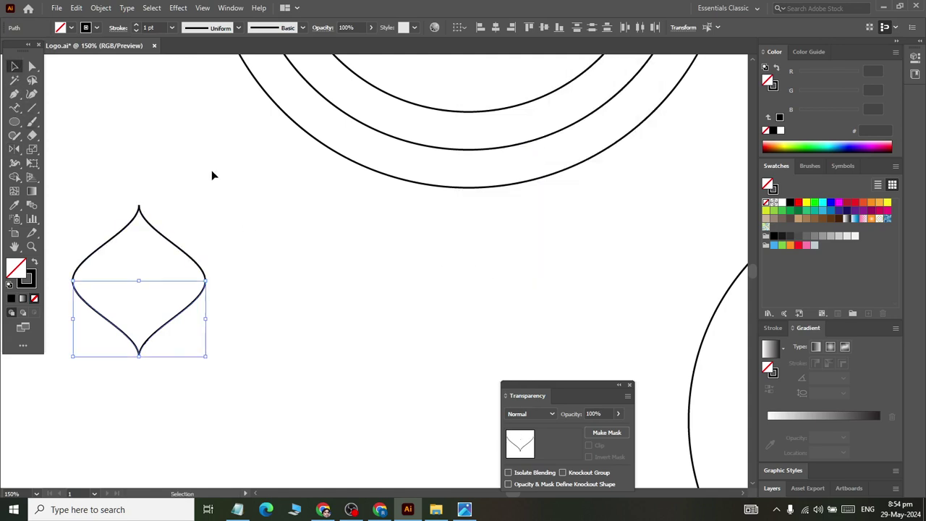
click(140, 230)
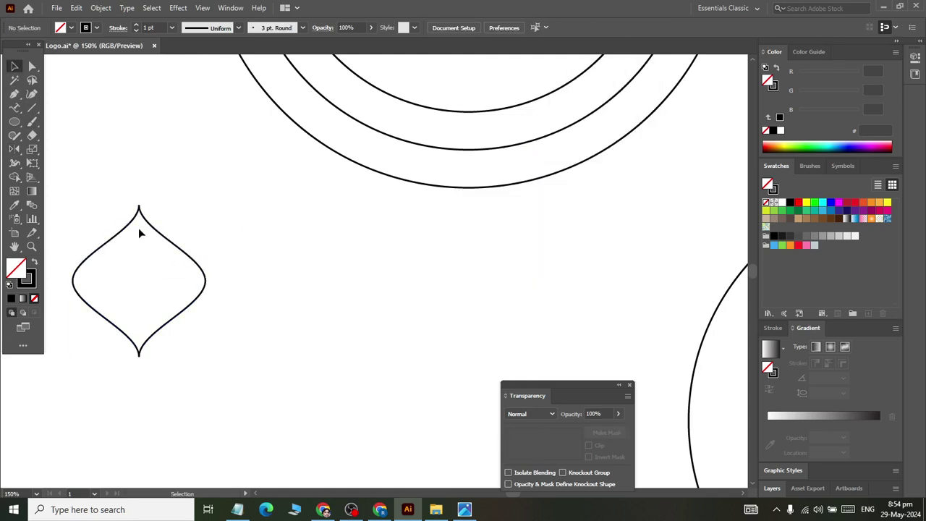
Average the overlapping anchors on the leaf's right side and lower-left side.
click(32, 65)
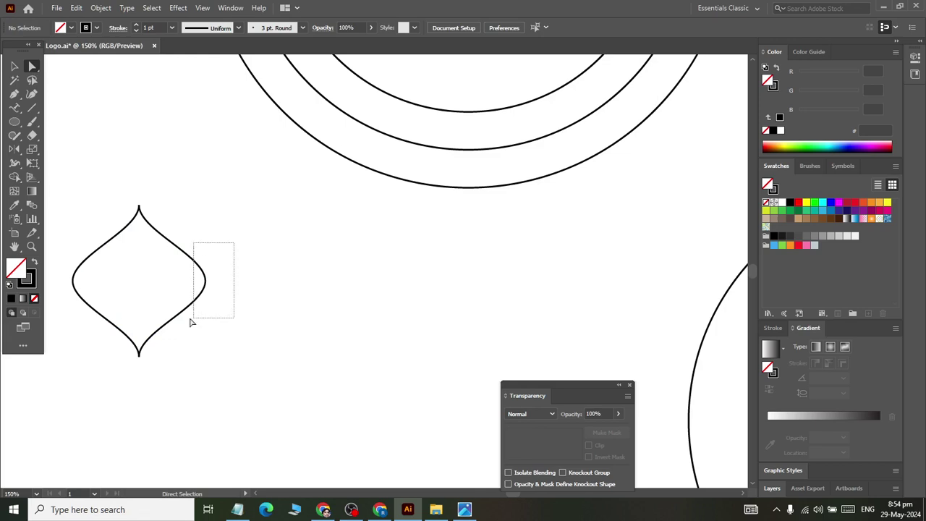
drag(232, 246, 190, 326)
right_click(199, 286)
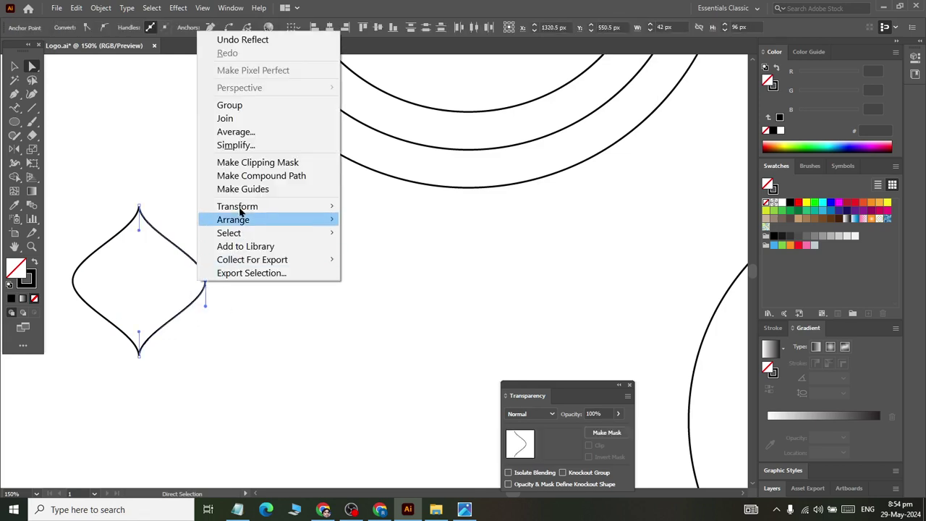
click(256, 133)
click(385, 293)
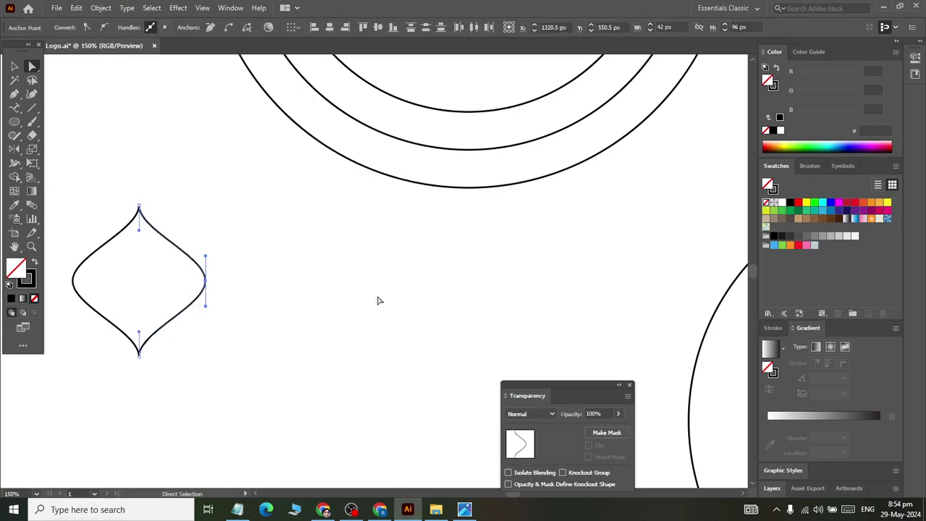
drag(213, 410, 72, 280)
right_click(135, 337)
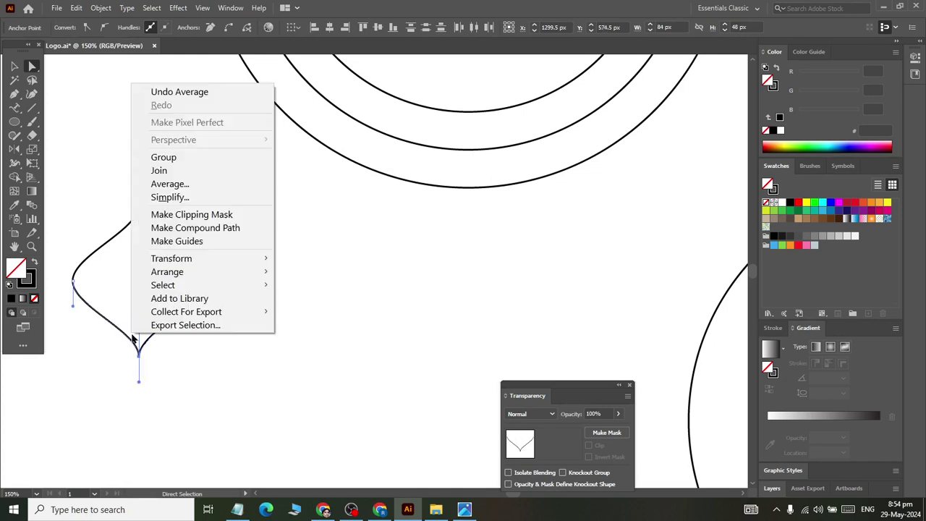
click(174, 183)
click(363, 293)
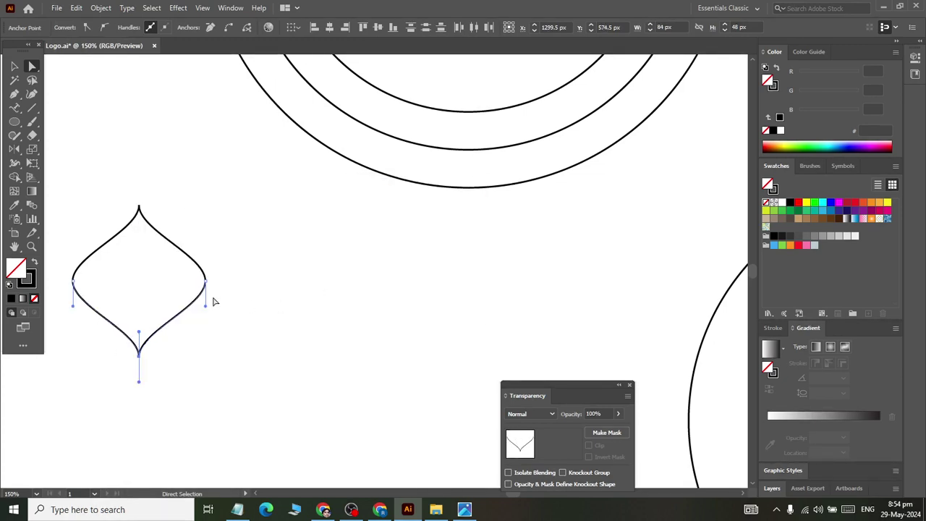
Average the remaining left anchors and the overlapping anchors at the leaf's tip.
right_click(89, 281)
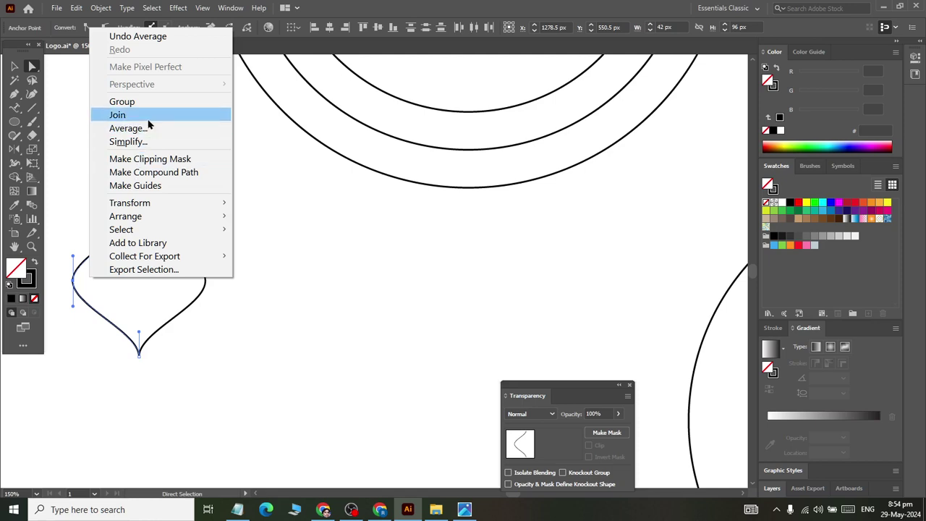
click(186, 128)
click(376, 291)
drag(87, 148, 163, 230)
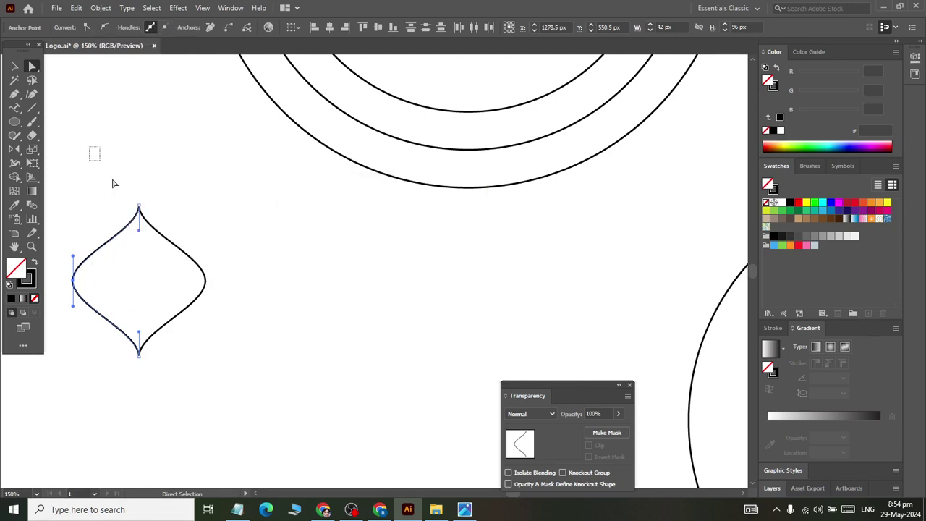
right_click(139, 205)
click(182, 307)
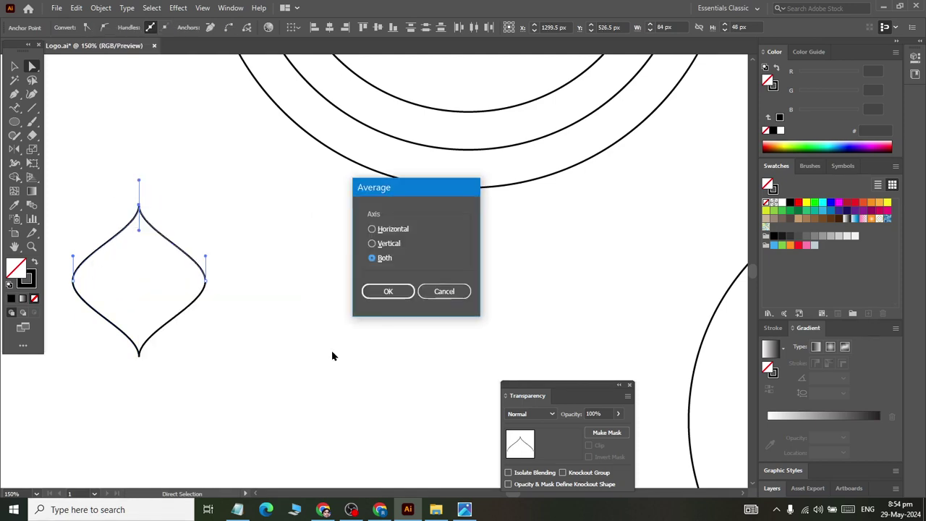
click(378, 291)
click(215, 253)
Join the overlapping anchors at the leaf's tip and on its right side.
drag(108, 177, 166, 229)
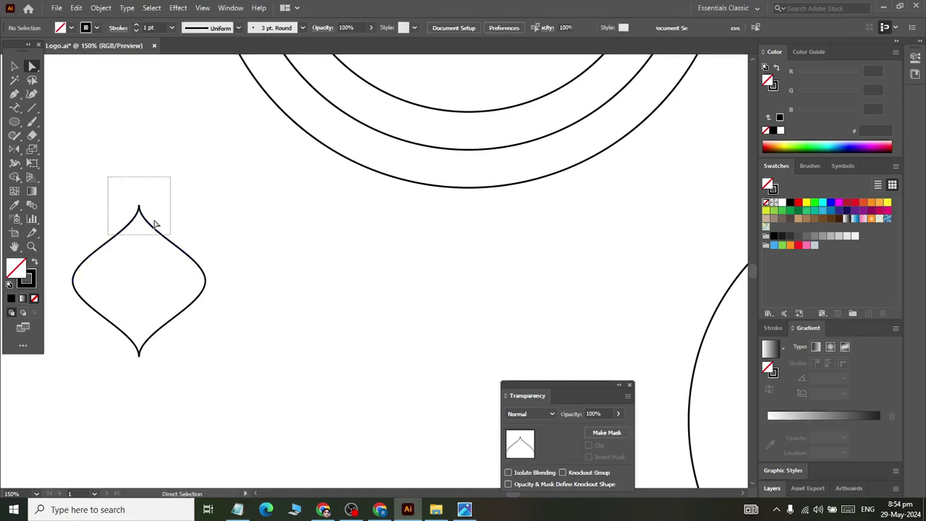
right_click(140, 209)
click(168, 299)
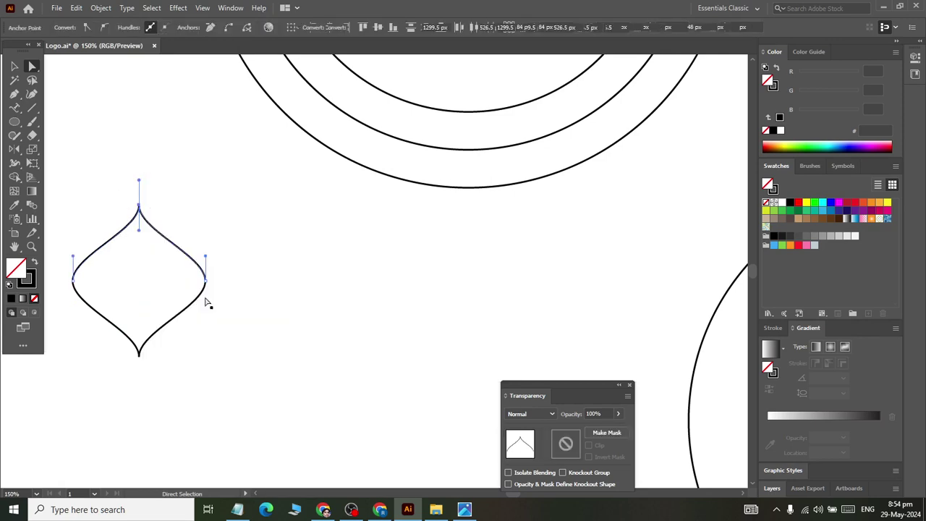
drag(203, 316, 196, 295)
right_click(208, 290)
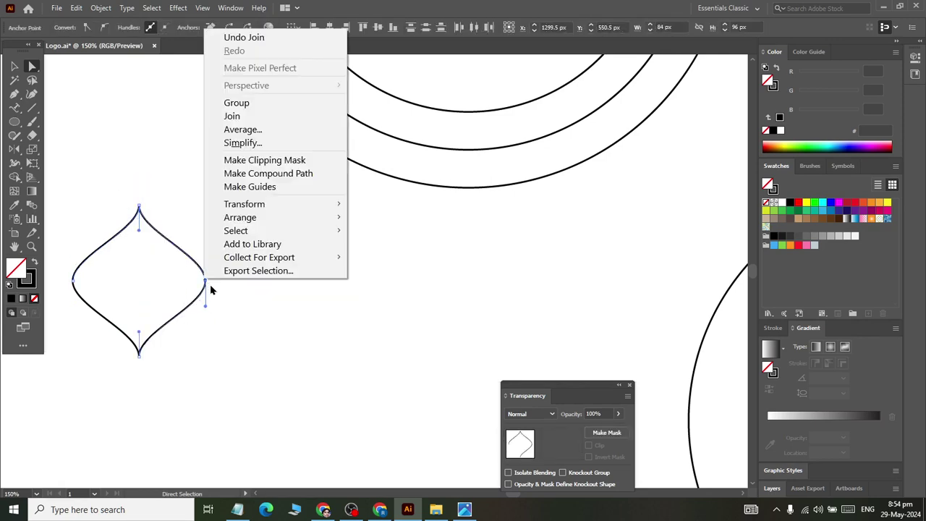
click(239, 113)
Join the bottom and left anchor pairs so the leaf is one closed path.
drag(236, 368, 87, 321)
right_click(139, 337)
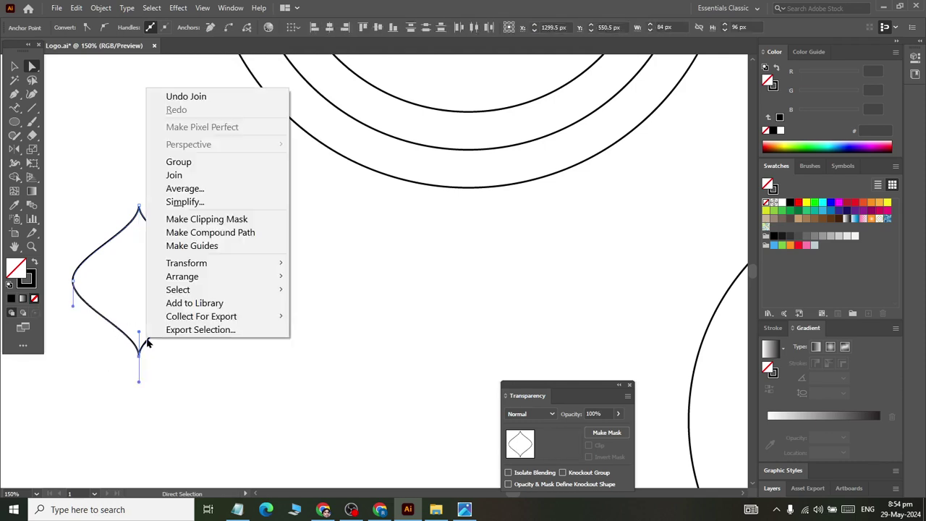
click(205, 179)
drag(64, 267, 95, 295)
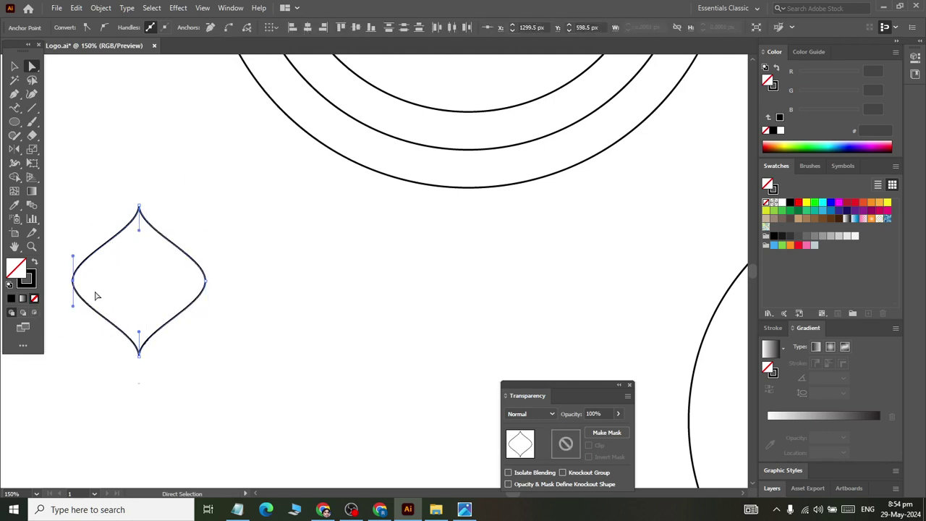
right_click(82, 287)
click(124, 118)
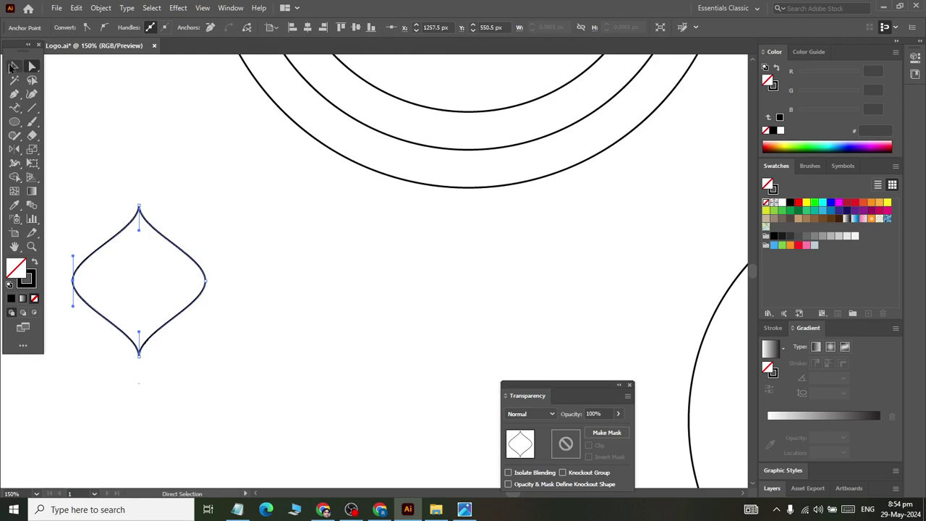
Make the leaf narrower and stretch its bottom point downward to make it taller.
key(v)
click(171, 193)
click(205, 285)
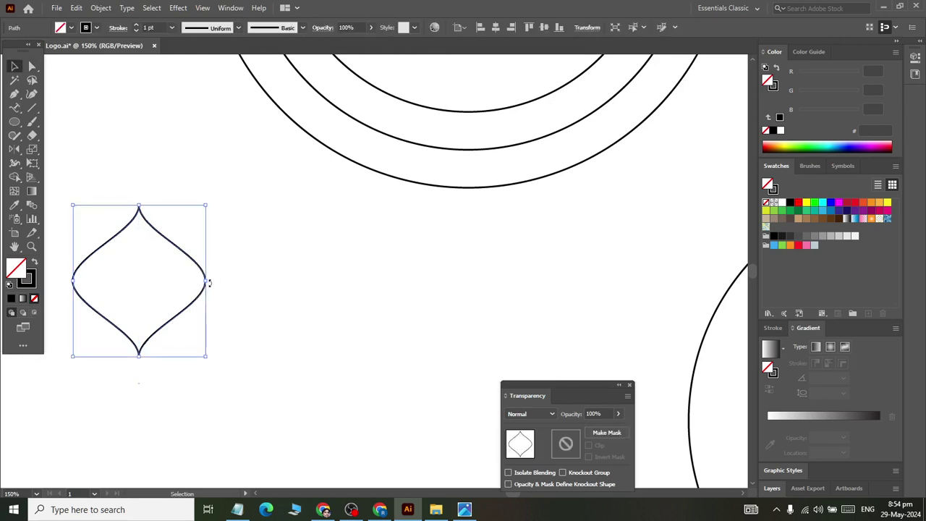
drag(207, 282, 191, 282)
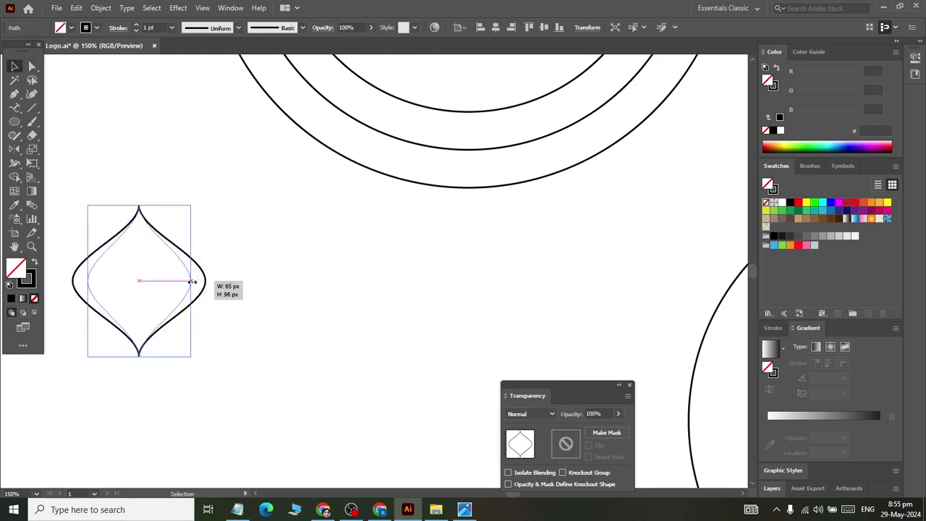
drag(139, 356, 143, 373)
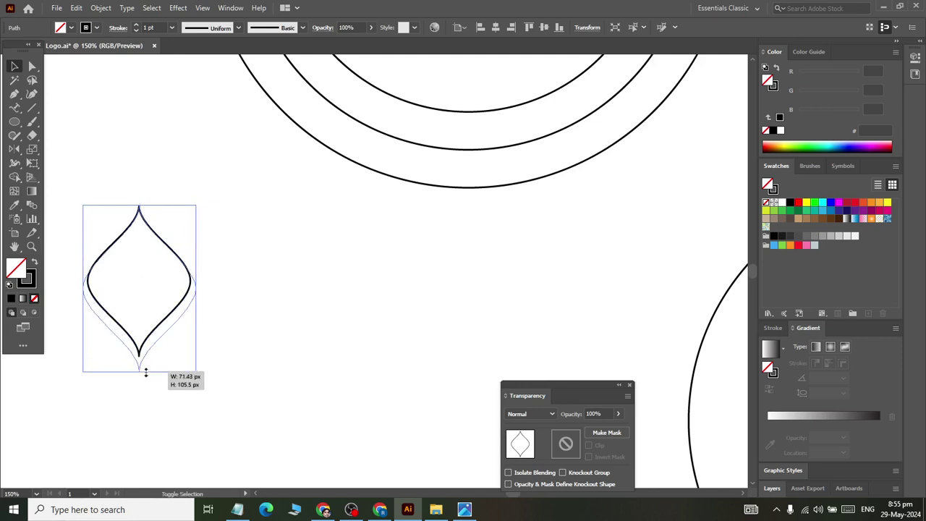
click(315, 315)
Centre the leaf horizontally and vertically on the inner circle, used as key object.
scroll(326, 267, down, 2)
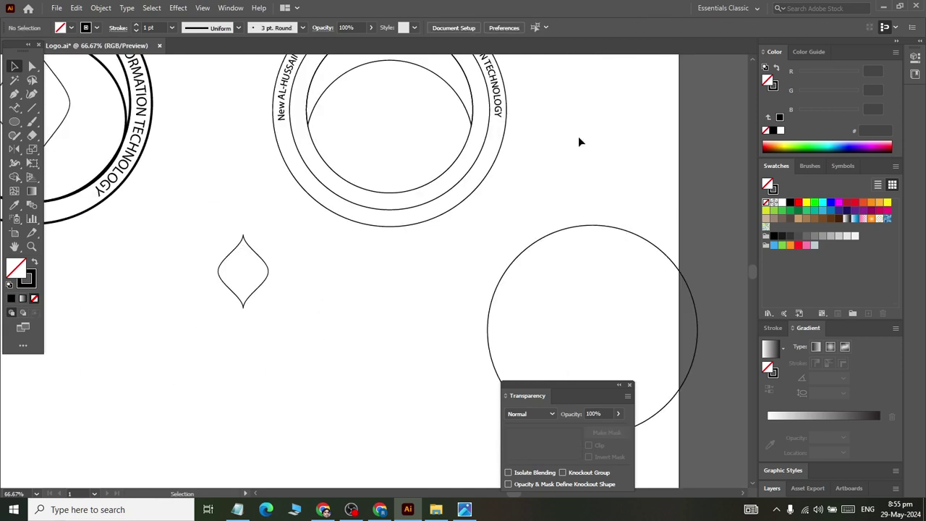
scroll(450, 171, down, 1)
click(364, 178)
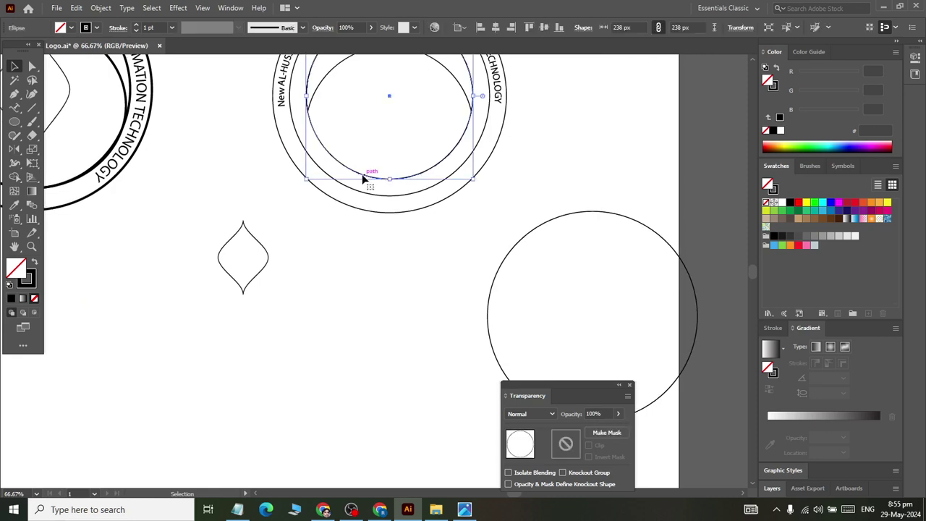
shift+click(254, 239)
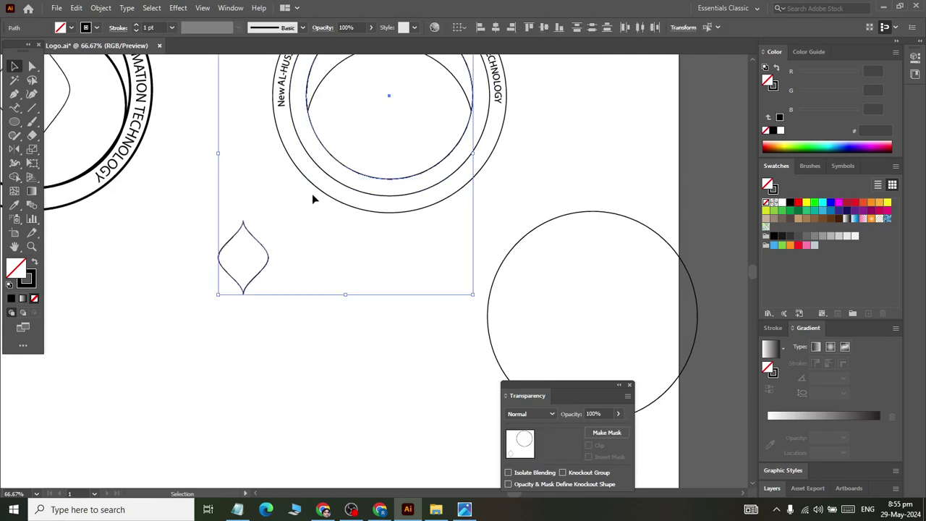
click(346, 168)
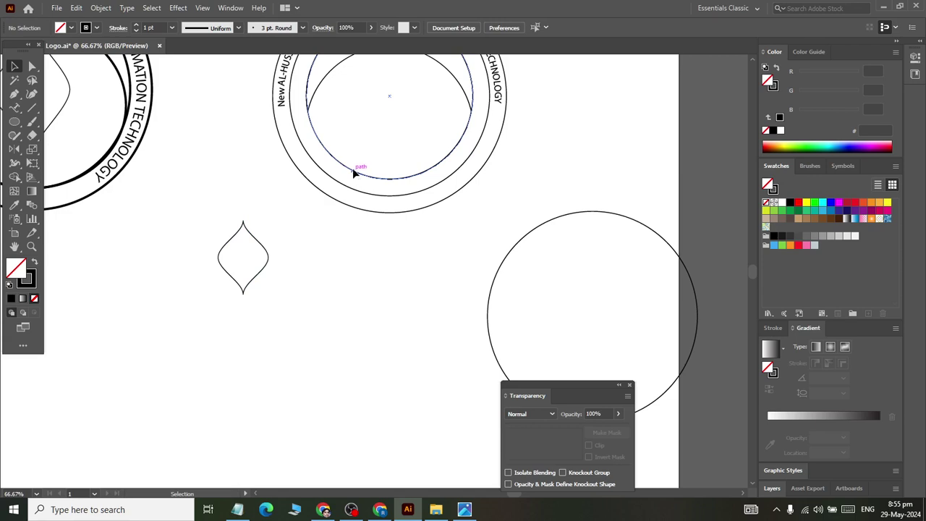
click(355, 177)
shift+click(258, 246)
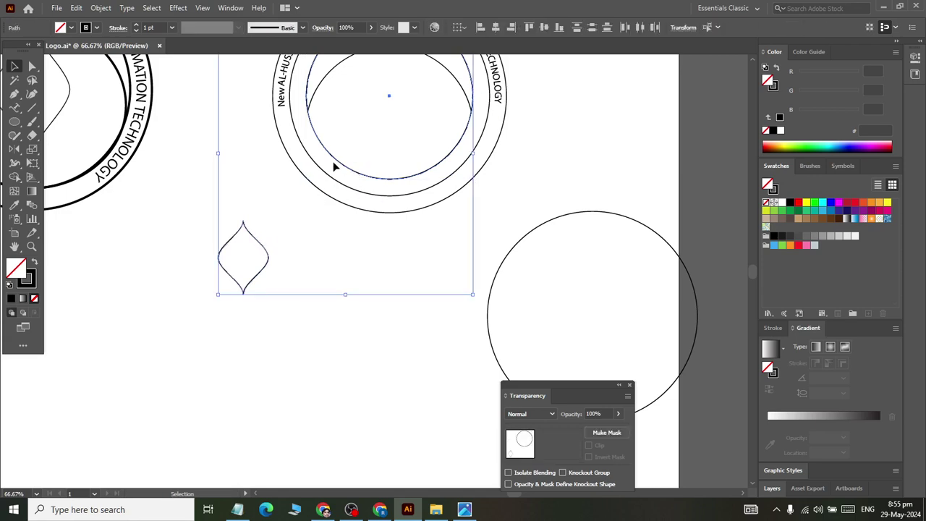
click(333, 161)
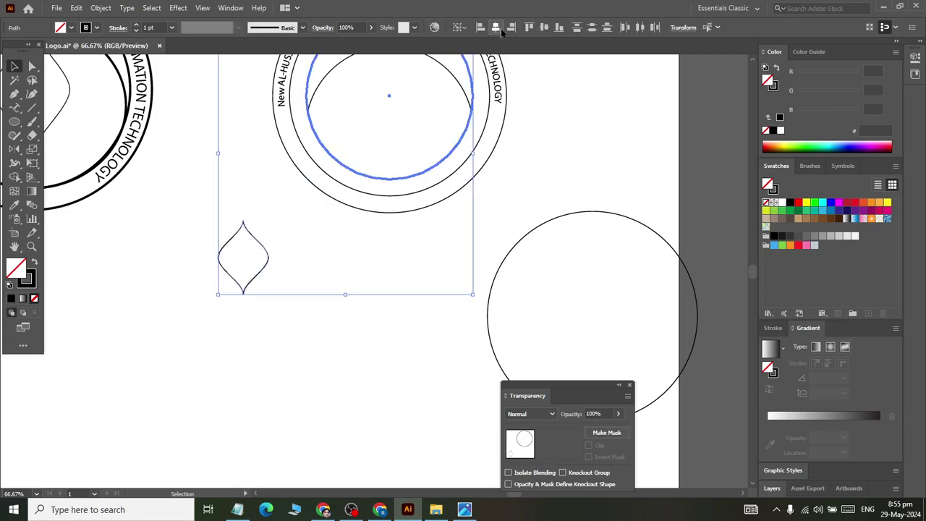
click(495, 27)
click(544, 27)
scroll(641, 171, up, 4)
Scale up the central leaf in two corner drags until its tip reaches the inner circle's top.
click(383, 165)
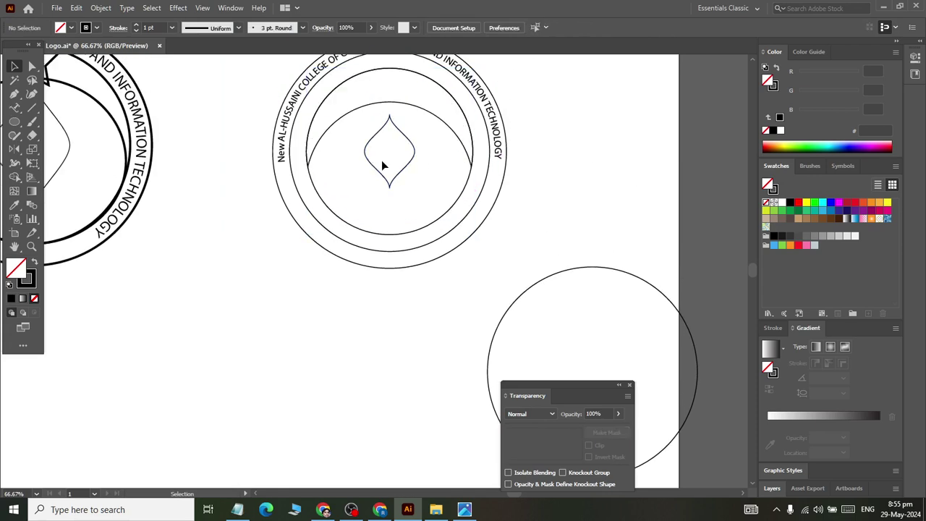
click(395, 180)
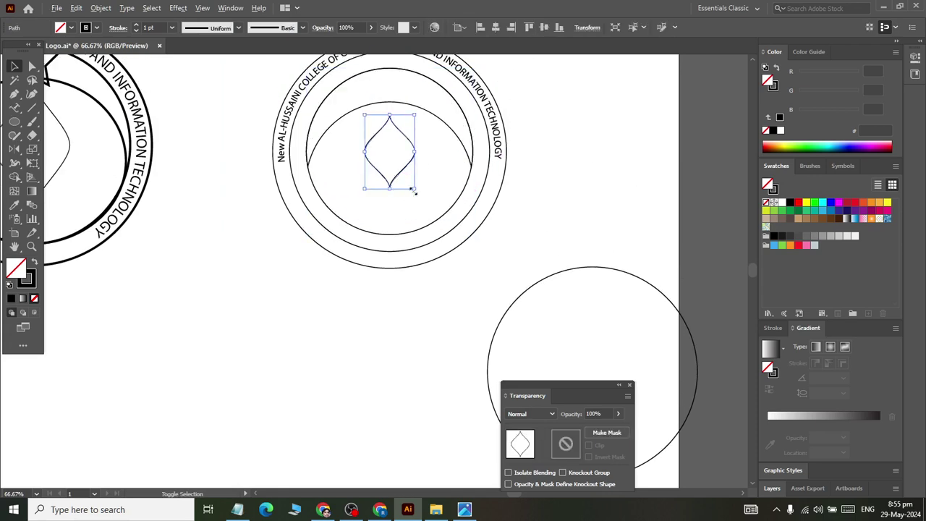
drag(413, 191, 422, 198)
scroll(421, 197, up, 5)
click(597, 162)
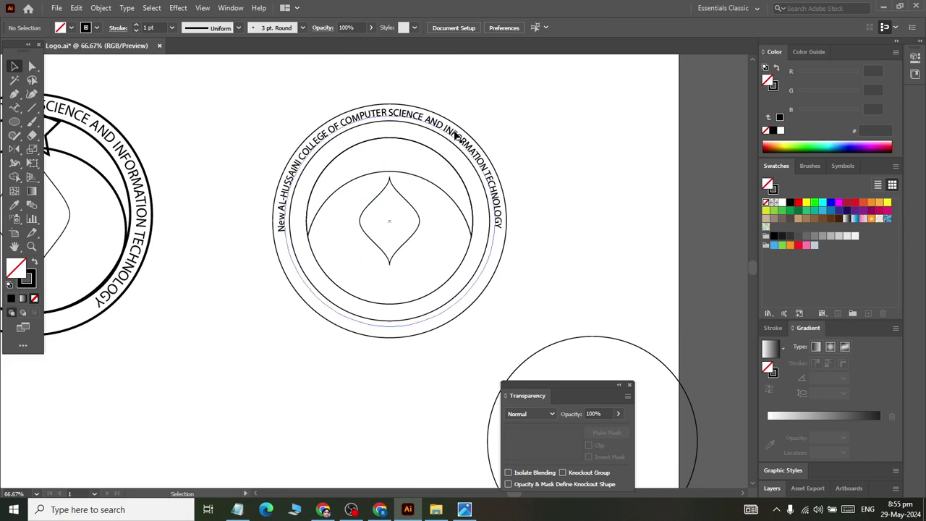
scroll(417, 183, up, 4)
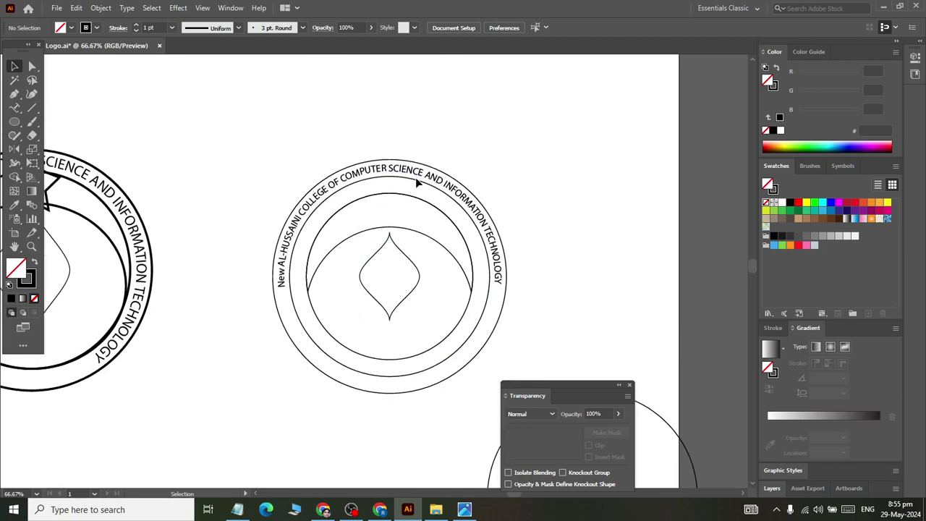
click(411, 299)
drag(421, 325, 426, 330)
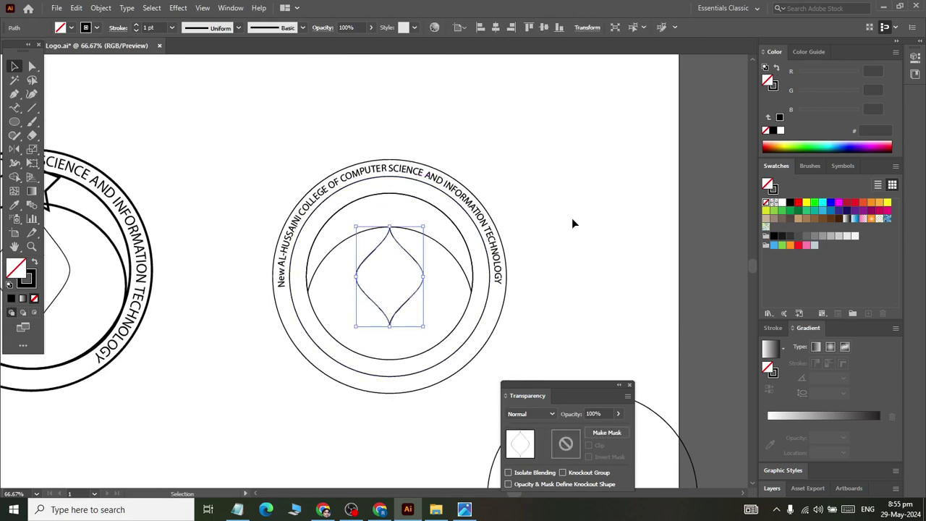
click(598, 84)
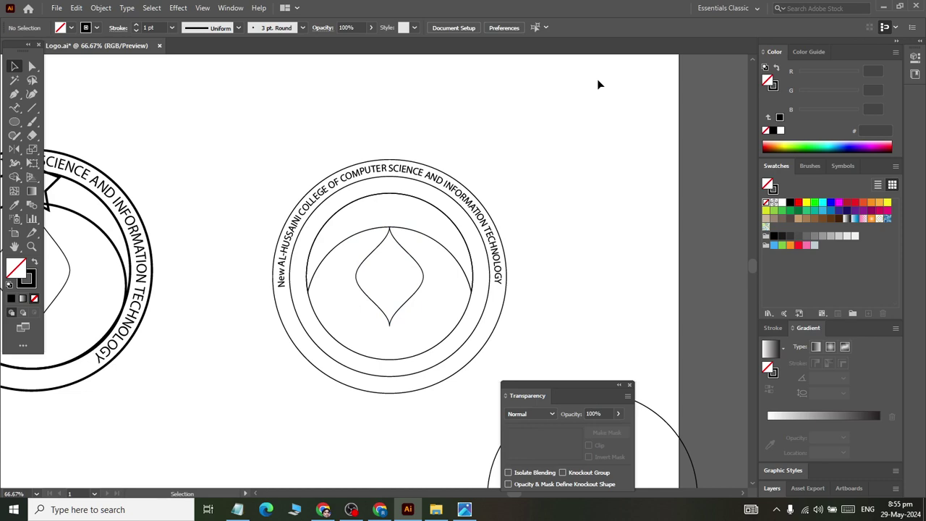
Draw a five-point star, move it onto the top rings, and shrink it slightly.
click(15, 122)
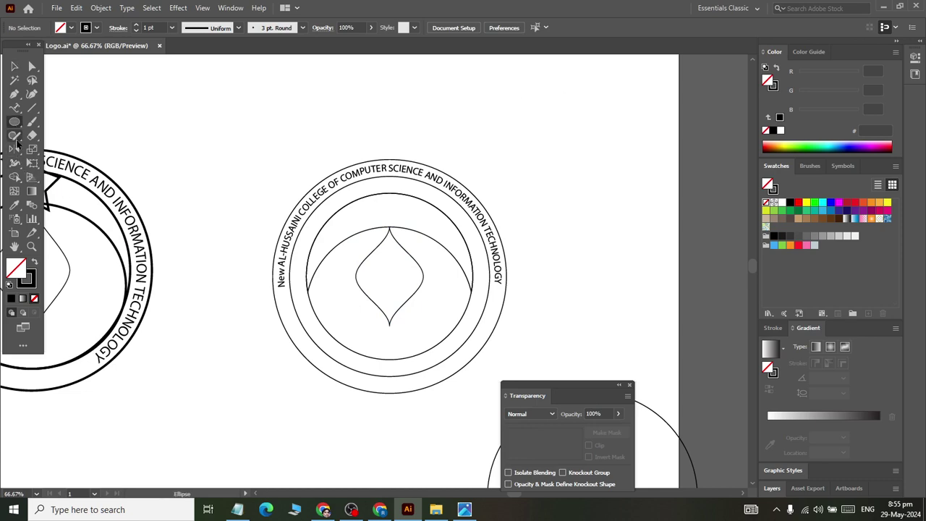
drag(15, 122, 73, 177)
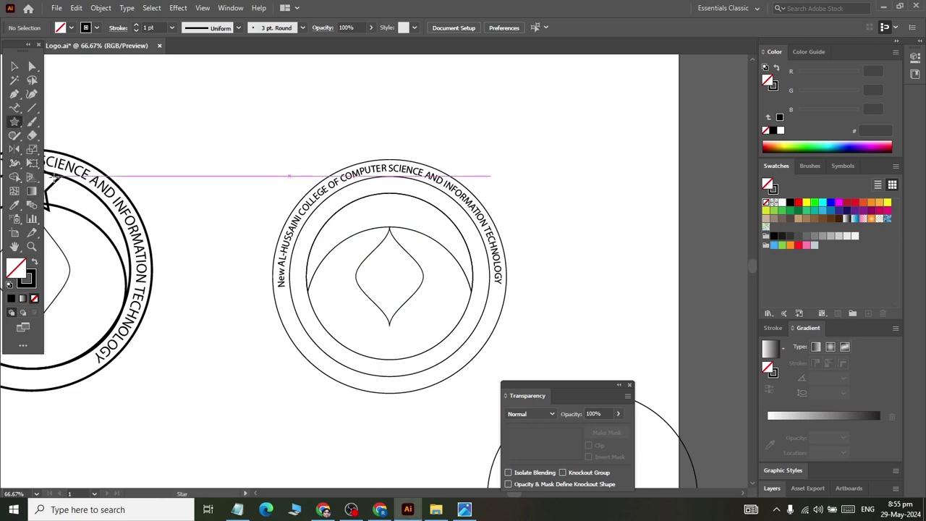
drag(516, 116, 548, 153)
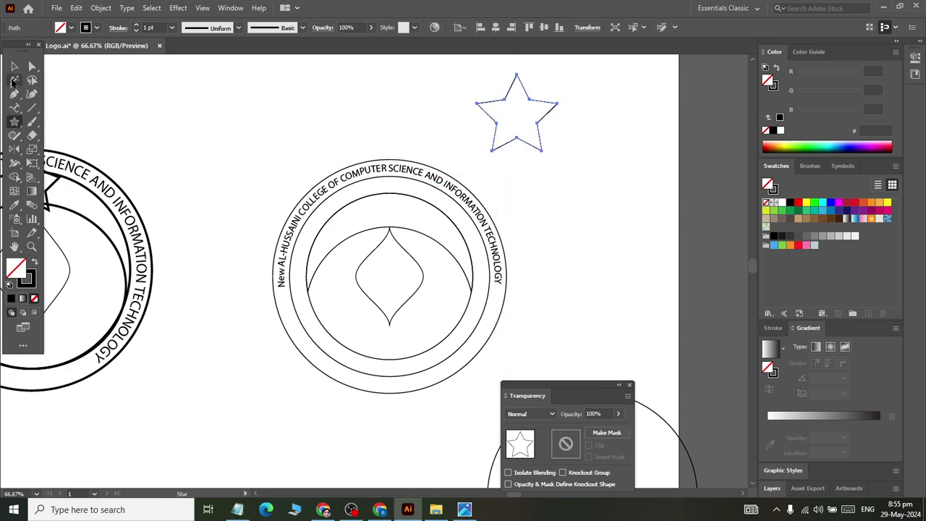
click(15, 65)
drag(510, 94, 382, 184)
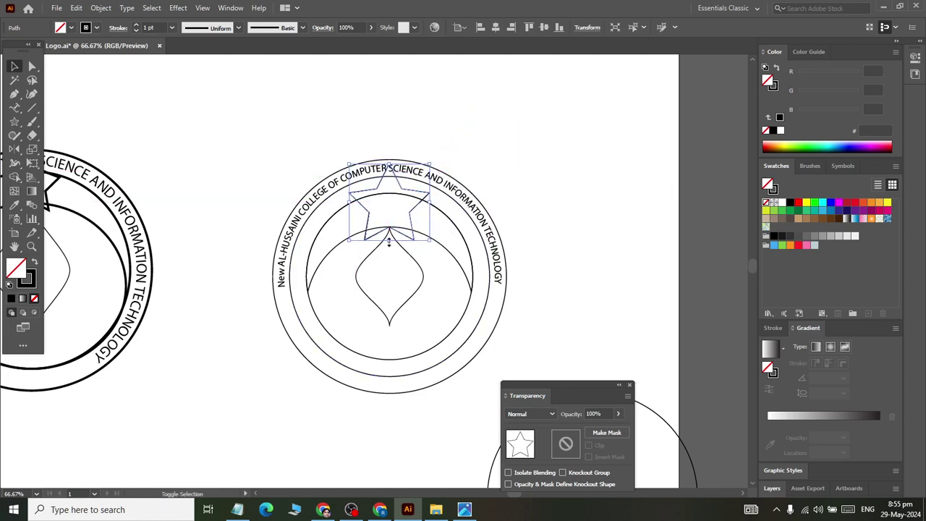
drag(390, 241, 388, 236)
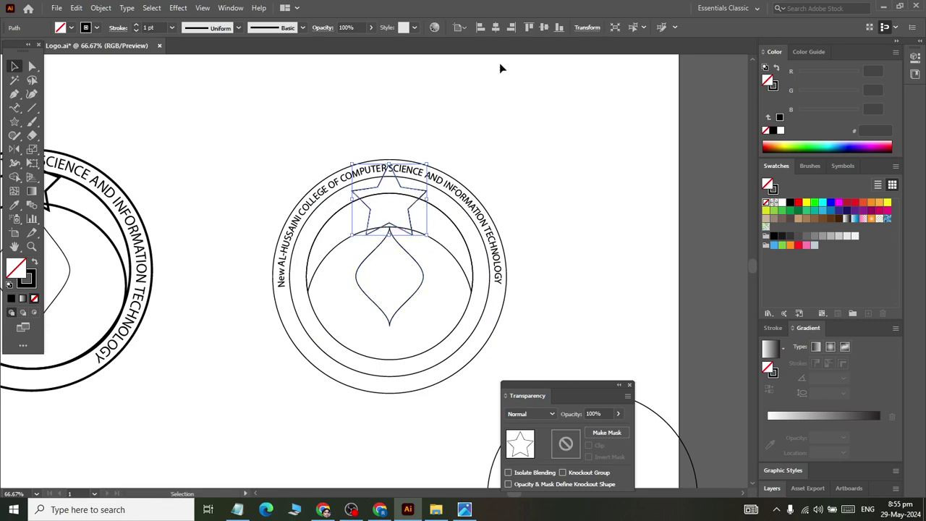
Nudge the star down with arrow keys and scale it down to fit the inner ring.
scroll(486, 97, up, 2)
alt+scroll(365, 241, up, 4)
scroll(373, 227, right, 3)
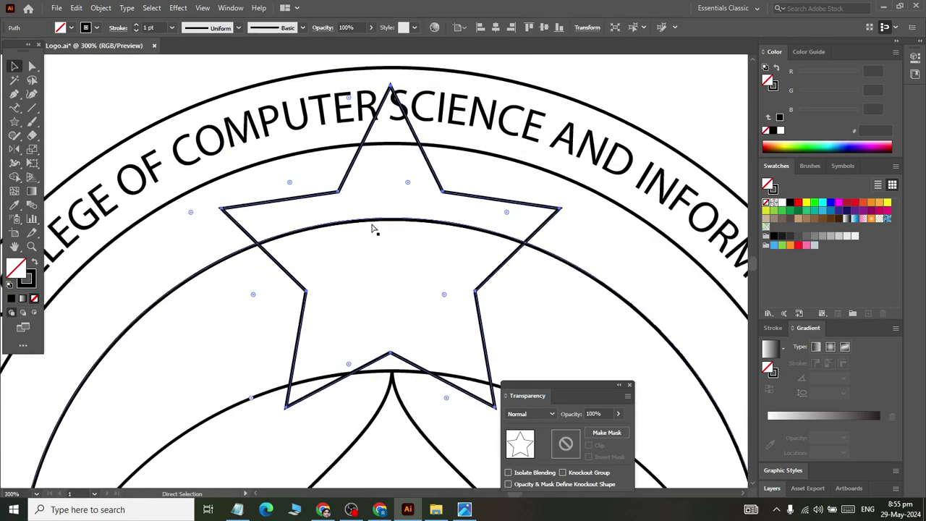
scroll(372, 222, right, 3)
key(Down)
key(Down)
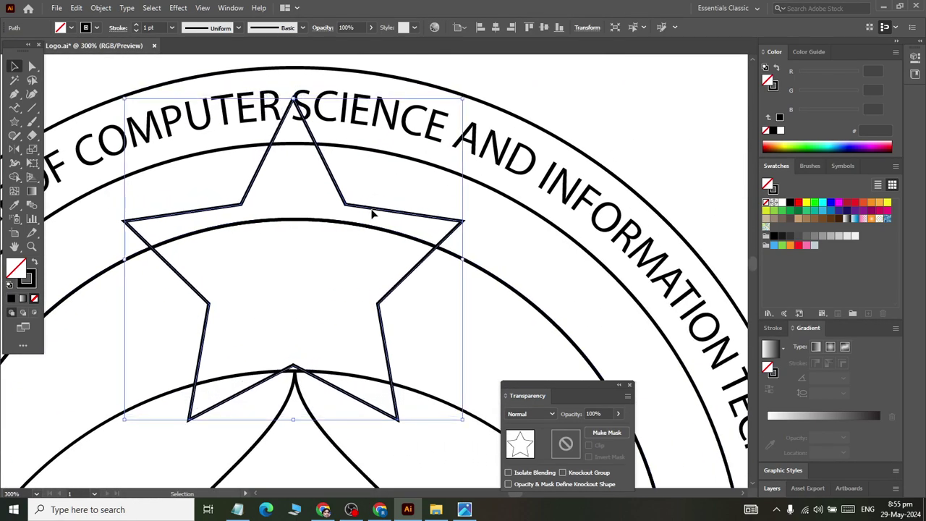
key(Right)
key(Down)
key(Left)
key(Down)
key(Down)
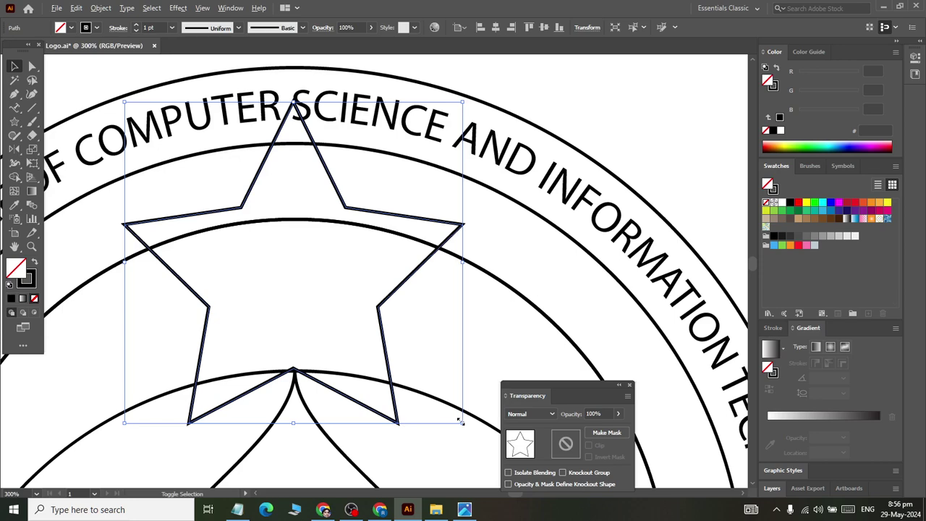
drag(462, 426, 437, 414)
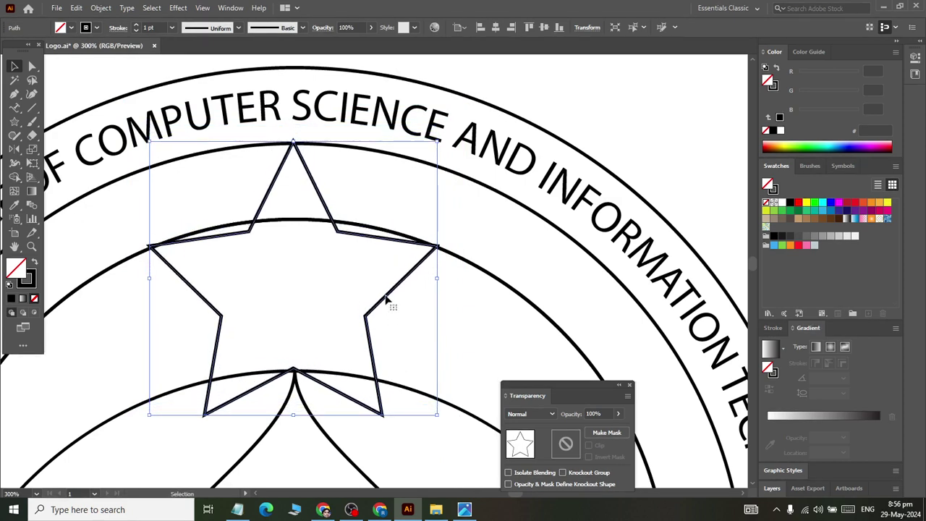
scroll(236, 259, up, 1)
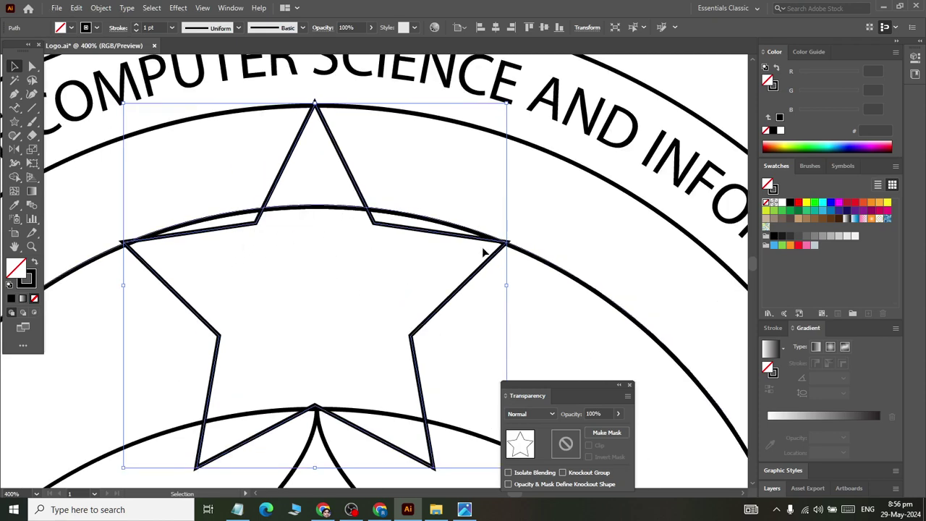
Try making the star's upper-left notch and left point smooth, undoing both attempts.
key(a)
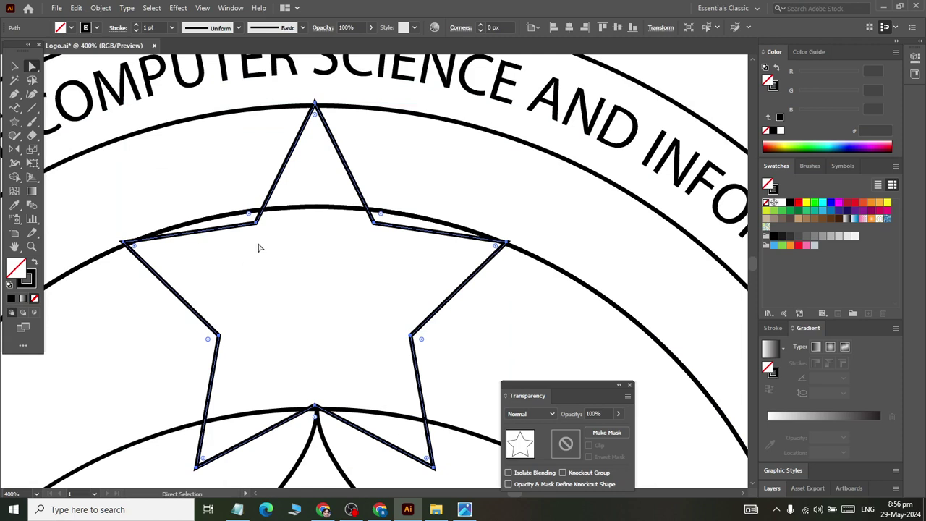
click(256, 224)
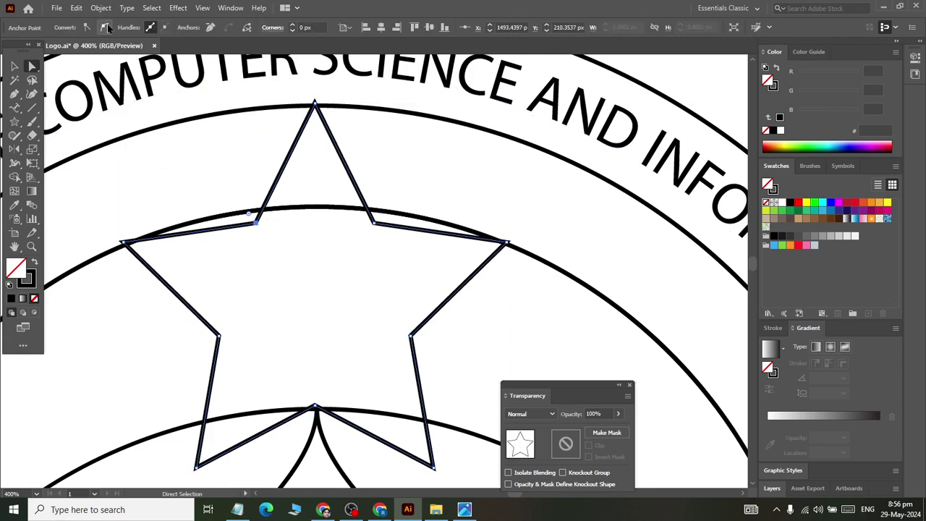
click(103, 27)
key(ctrl+z)
click(123, 243)
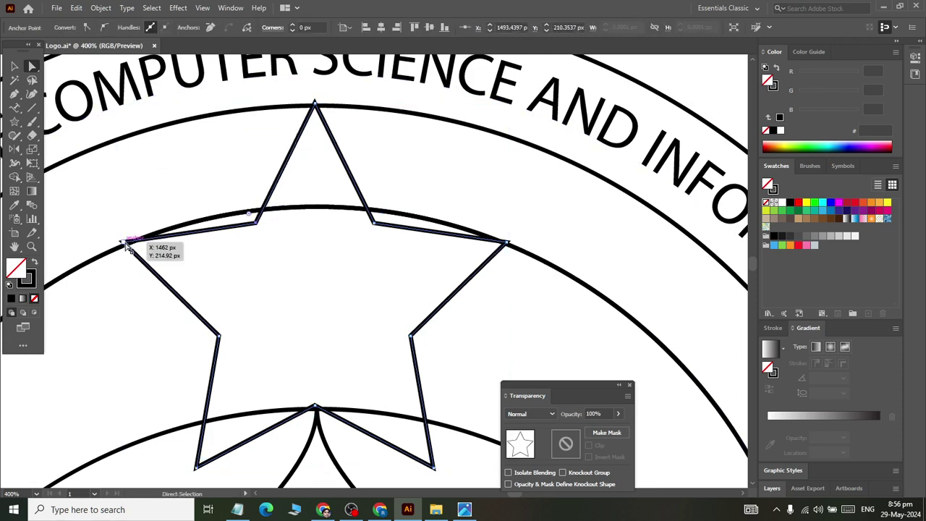
click(103, 27)
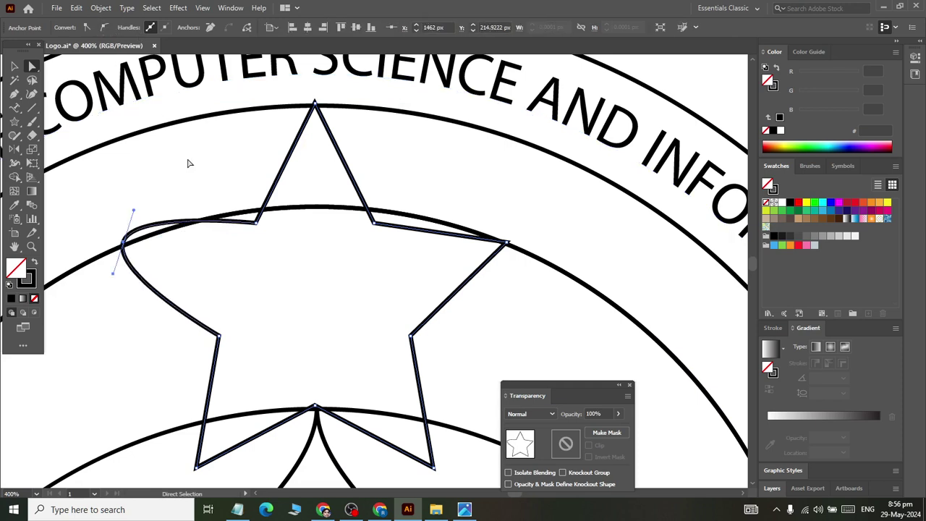
key(ctrl+z)
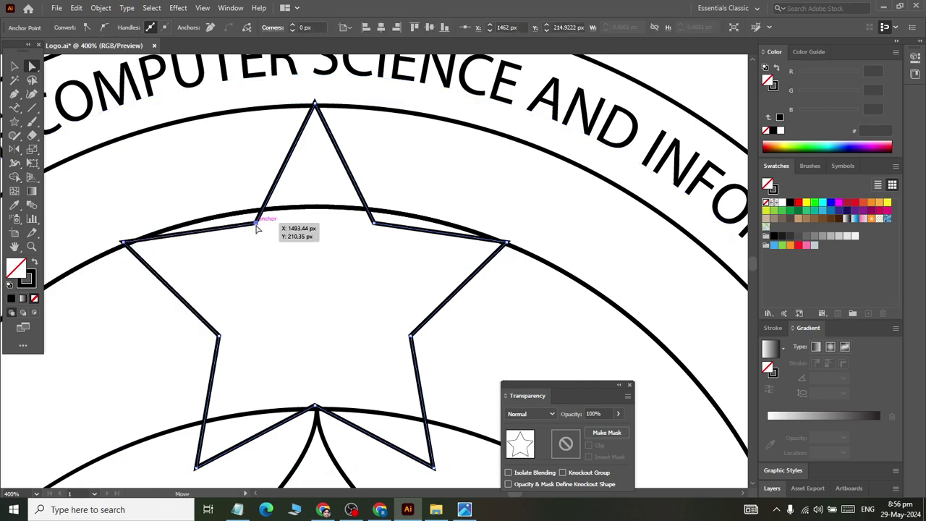
Select the whole star and nudge it slightly into position.
key(v)
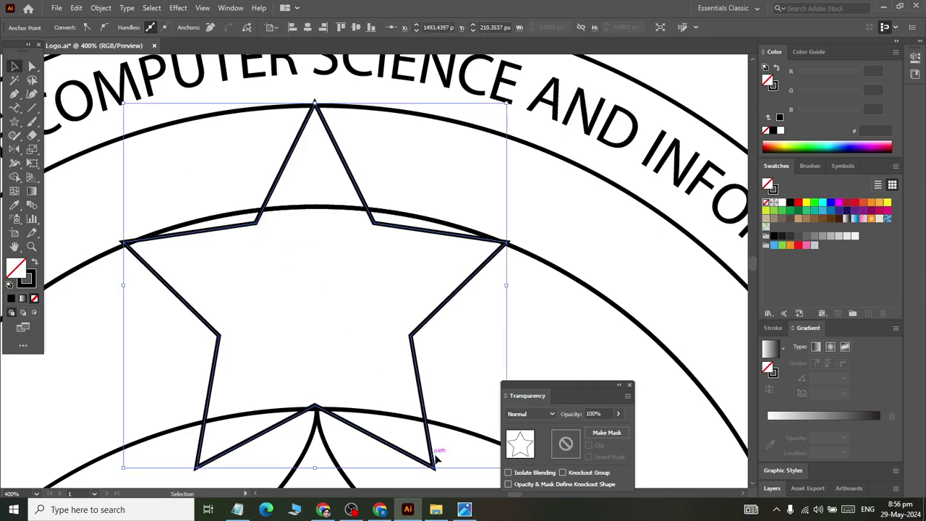
scroll(436, 391, down, 2)
scroll(470, 343, down, 3)
drag(508, 304, 504, 301)
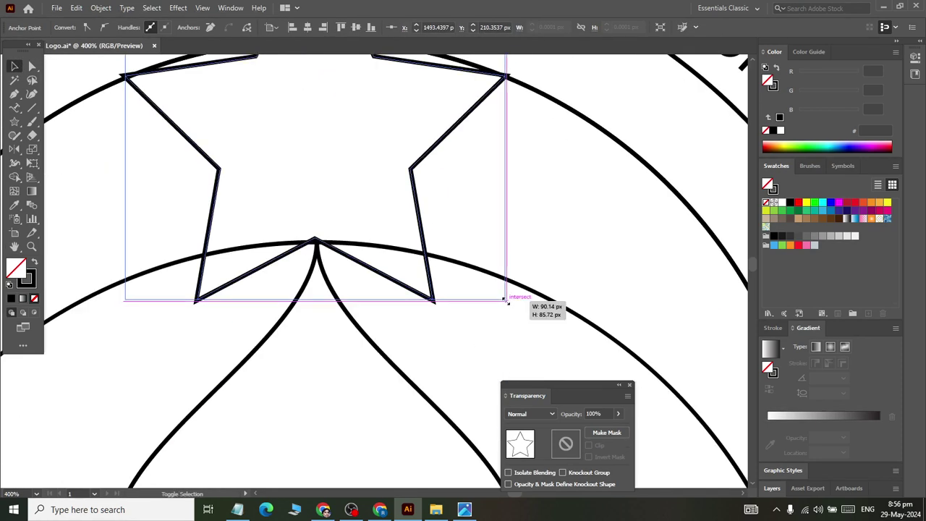
scroll(364, 207, up, 2)
scroll(364, 206, up, 1)
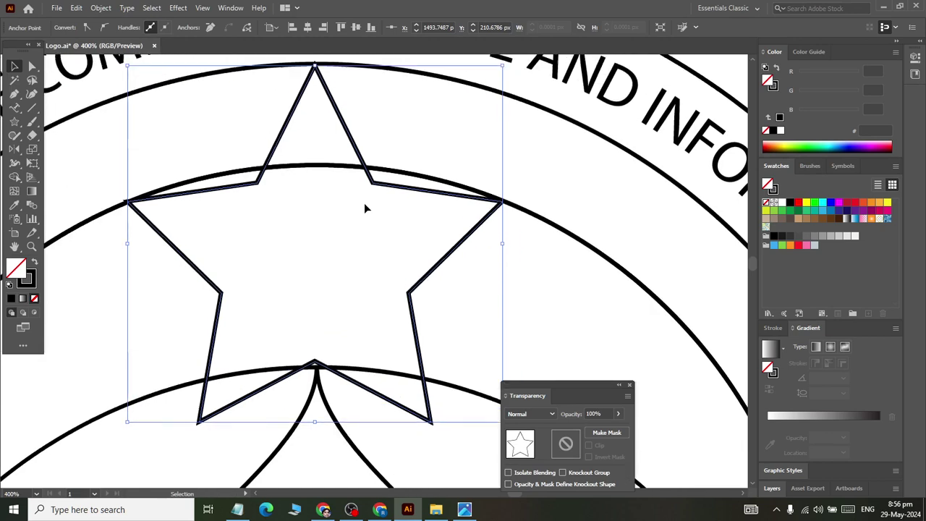
scroll(364, 207, up, 1)
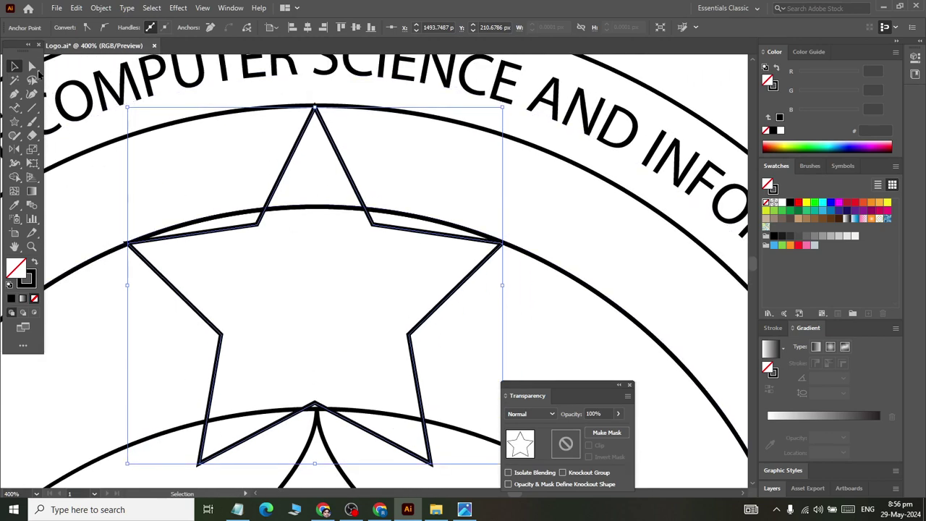
Smooth the upper-left inner anchor, curve its edge along the inner ring, and select the upper-right notch.
click(31, 66)
click(257, 225)
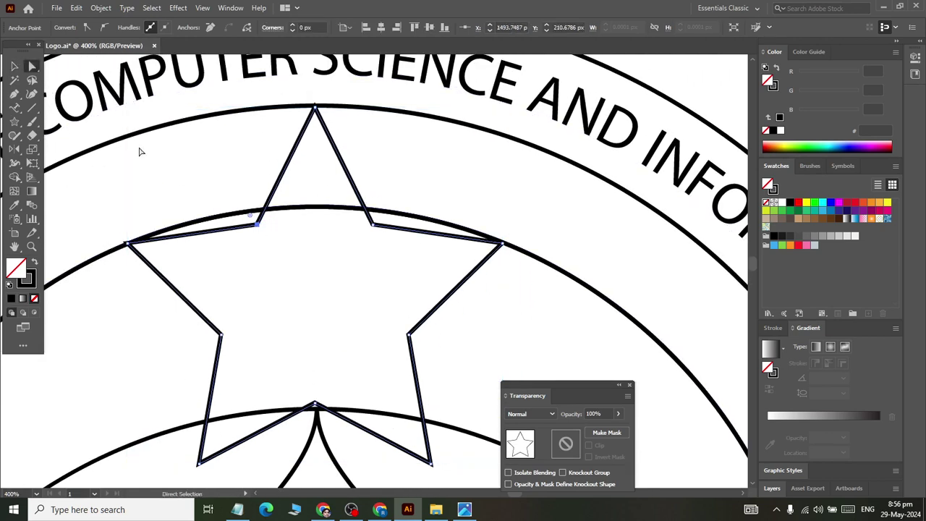
click(105, 26)
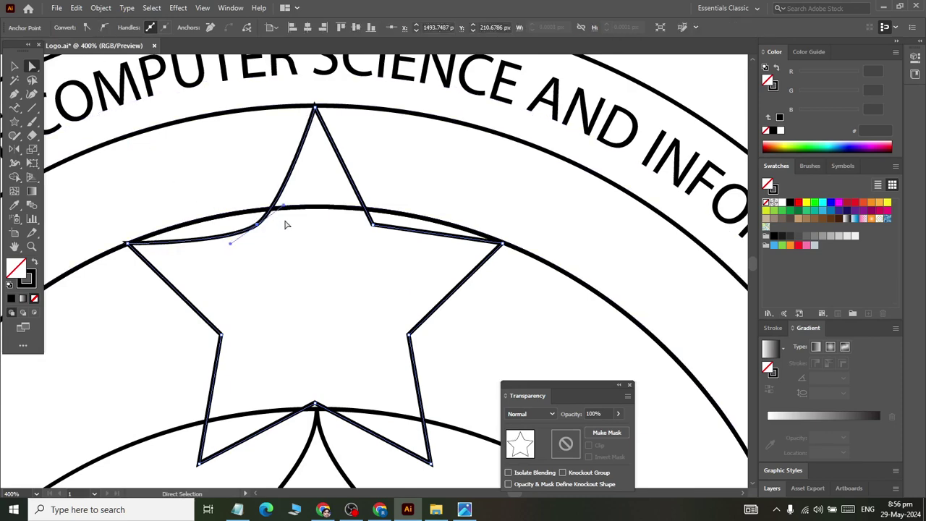
scroll(284, 207, up, 2)
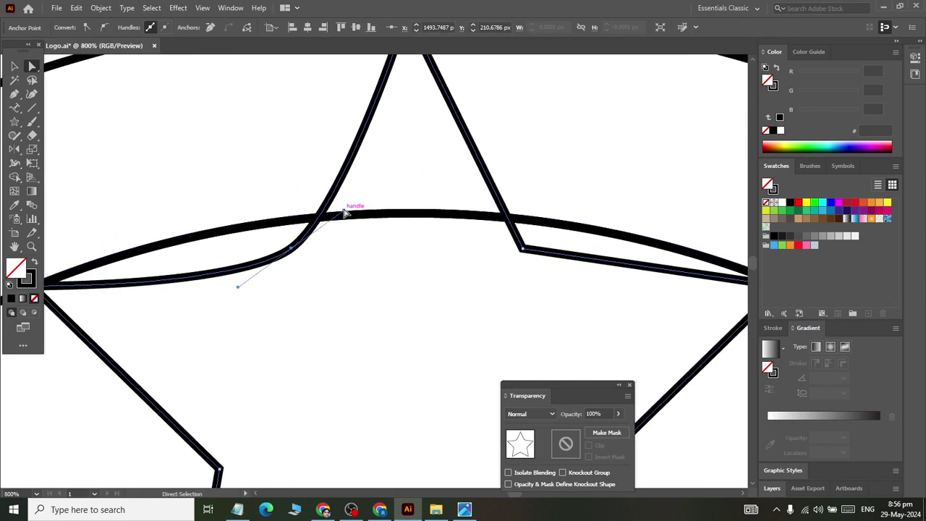
mouse_move(349, 212)
mouse_down()
mouse_move(333, 256)
mouse_move(322, 247)
mouse_move(292, 262)
mouse_move(292, 222)
mouse_up()
key(ctrl+z)
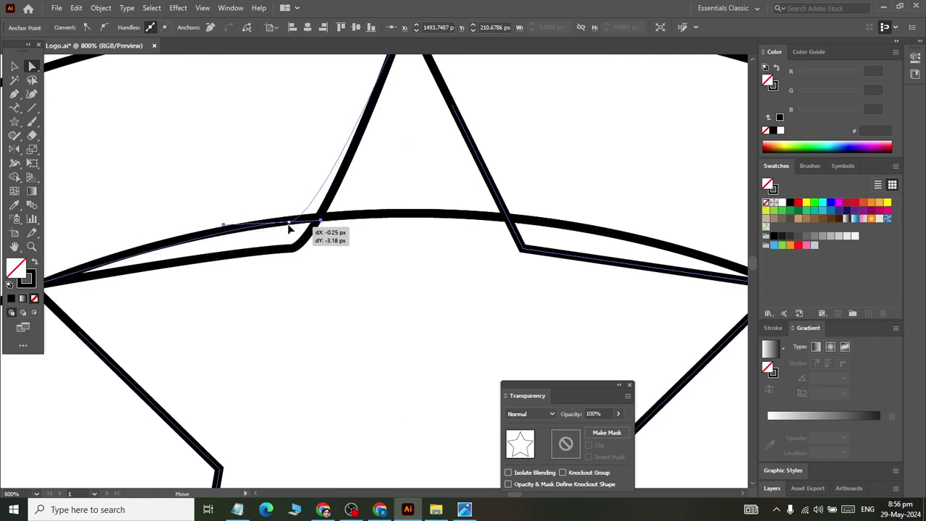
alt+scroll(322, 224, down, 2)
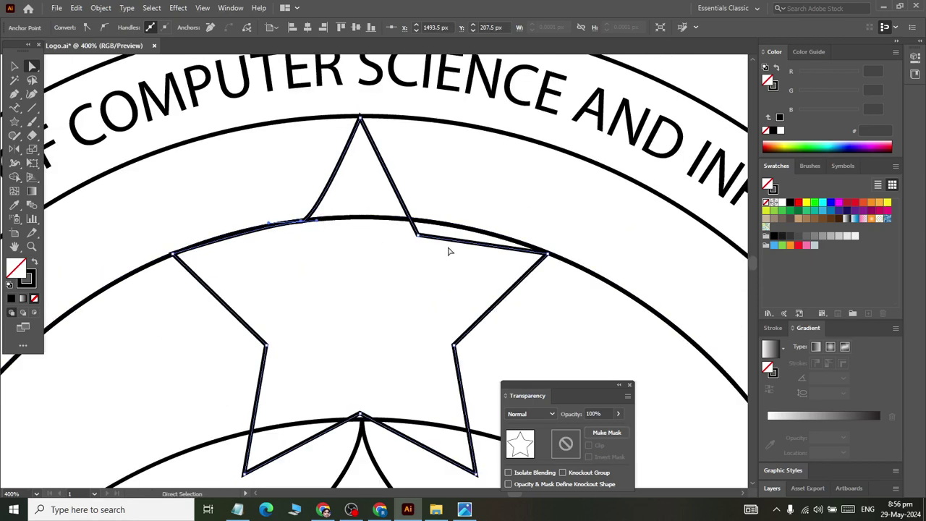
alt+scroll(455, 250, up, 3)
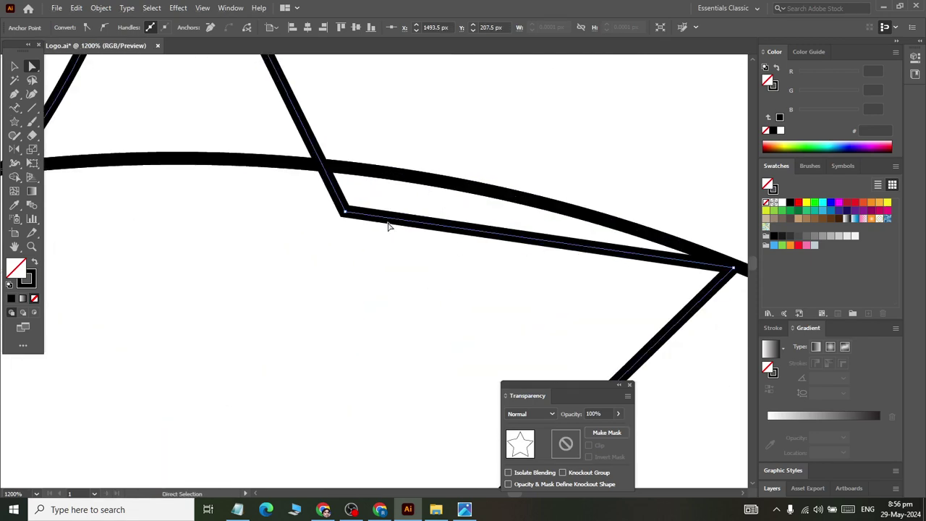
click(346, 214)
alt+scroll(345, 214, down, 1)
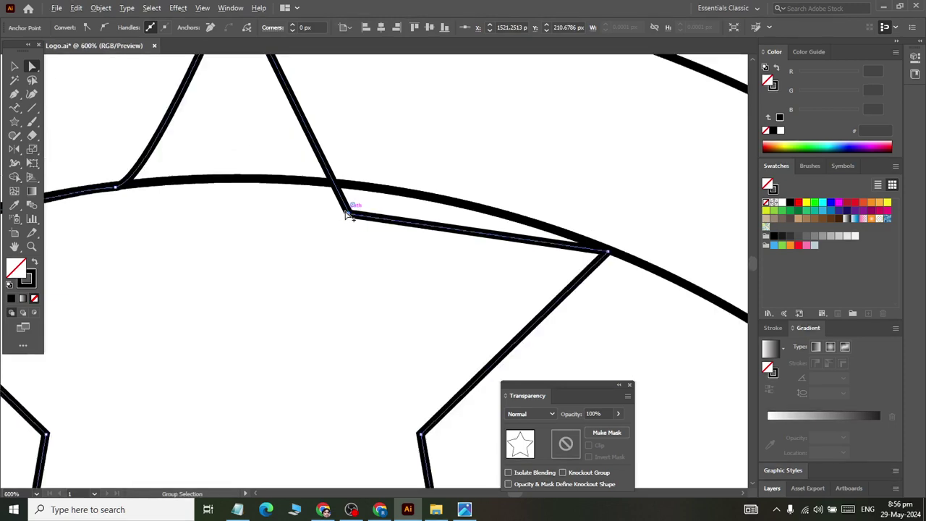
alt+scroll(346, 214, down, 2)
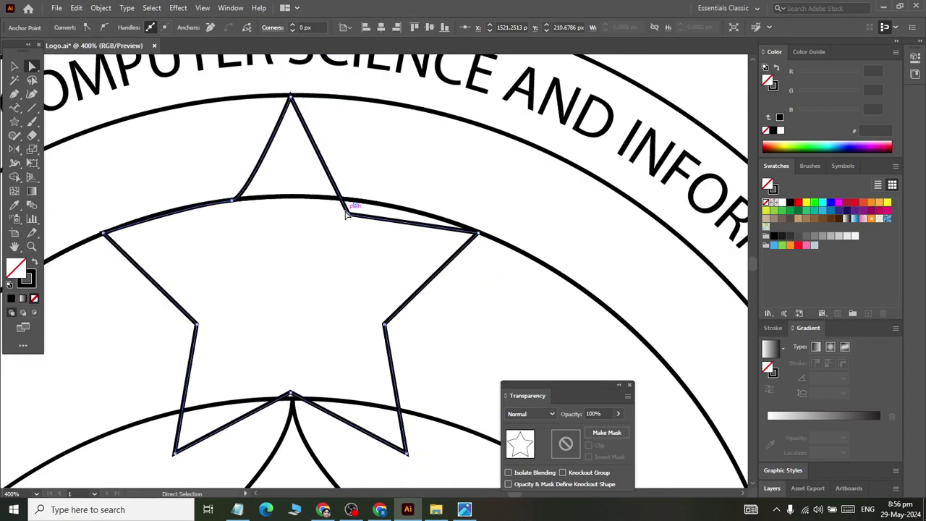
Delete the star's right-side anchors and segments, leaving only the curved left half.
key(Delete)
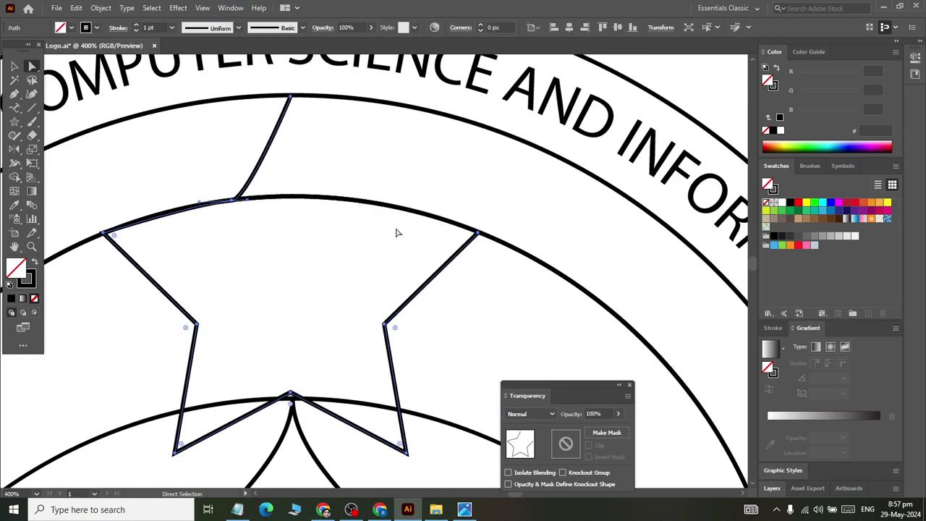
click(478, 233)
key(Delete)
click(384, 326)
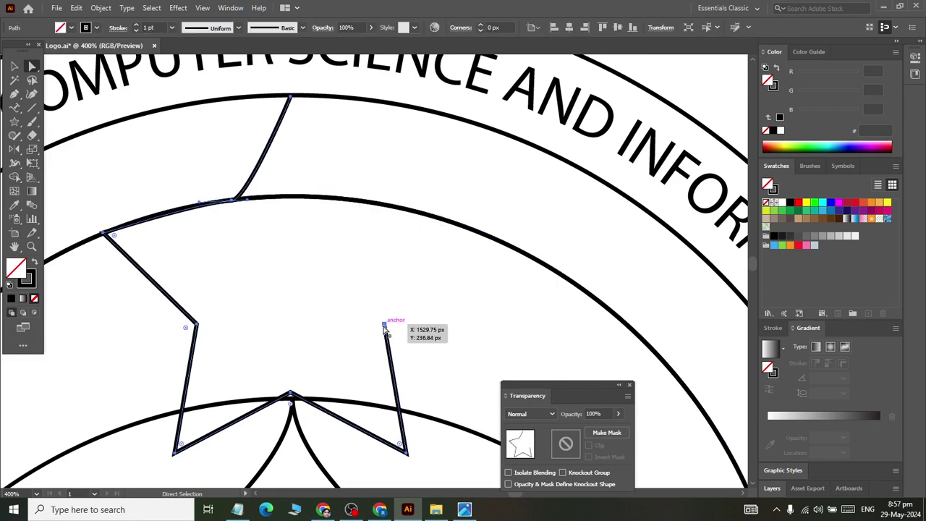
key(Delete)
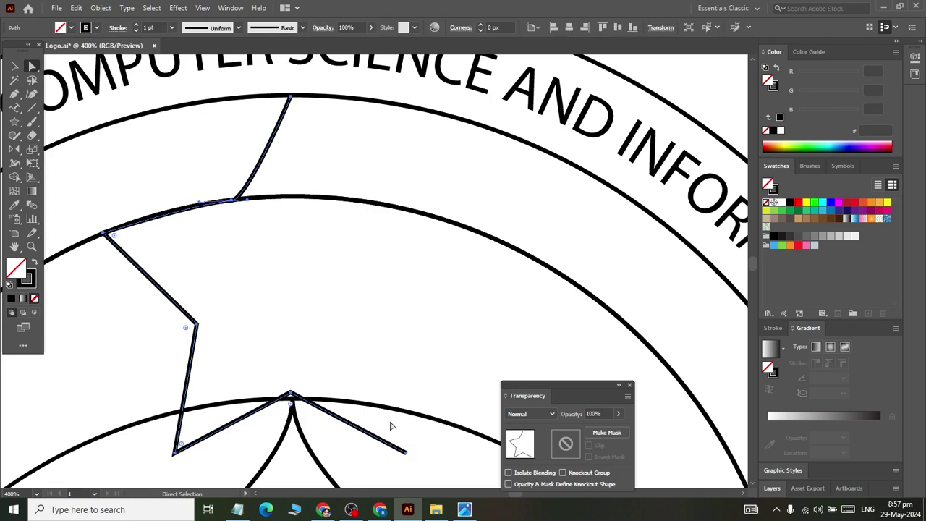
click(408, 453)
key(Delete)
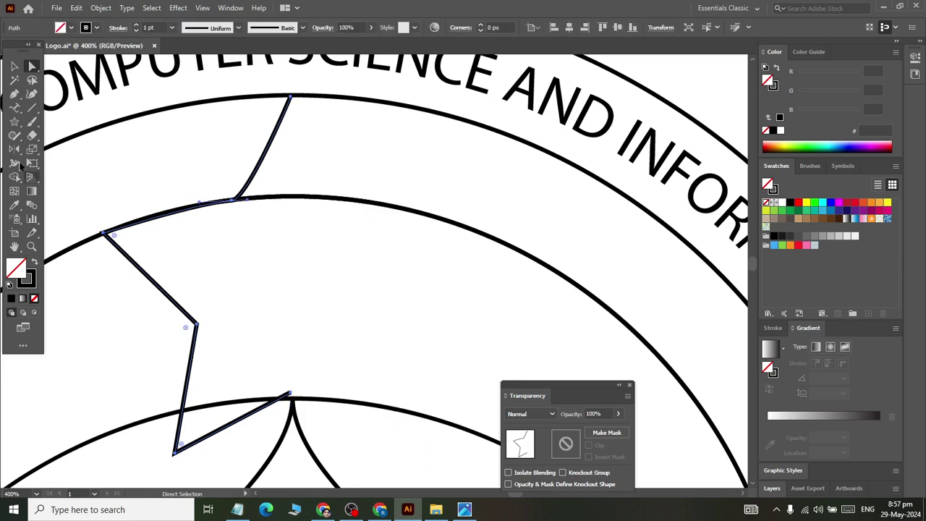
Reflect the half-star vertically about its apex as a copy to complete the symmetric star.
click(14, 66)
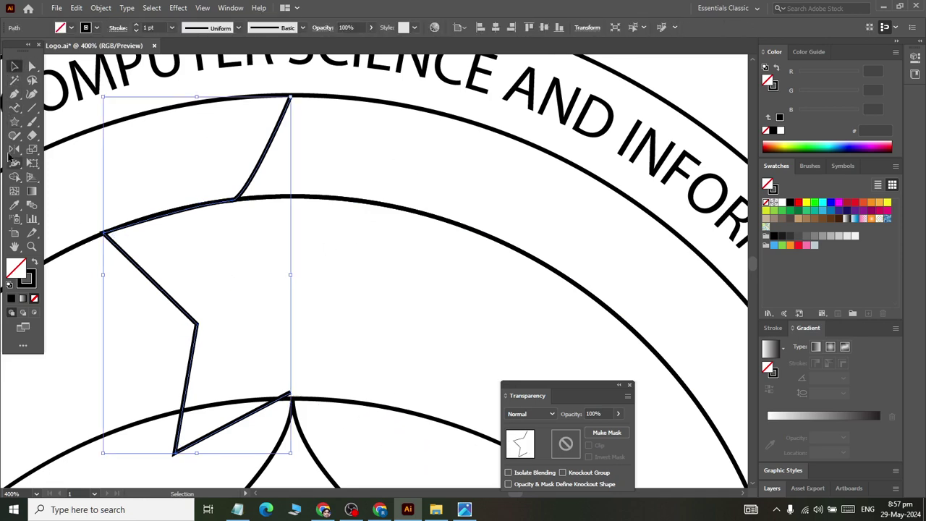
click(15, 150)
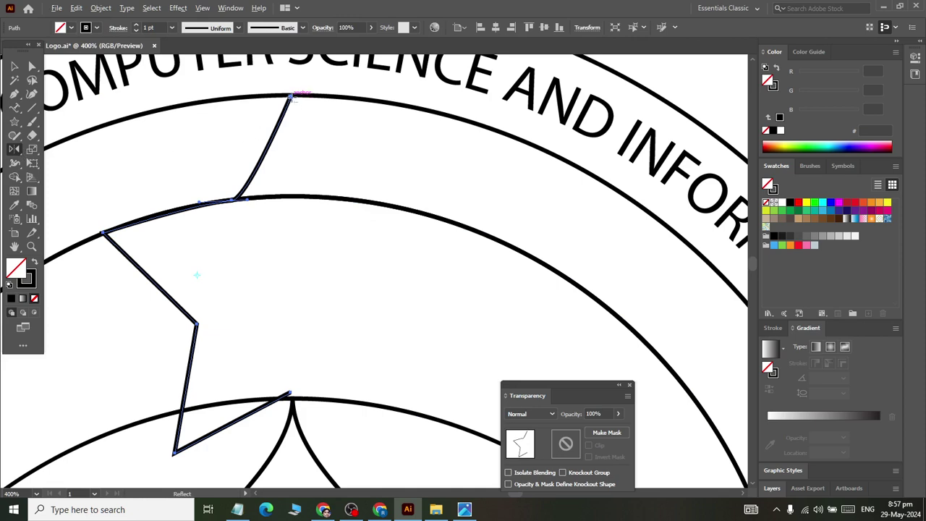
alt+click(289, 95)
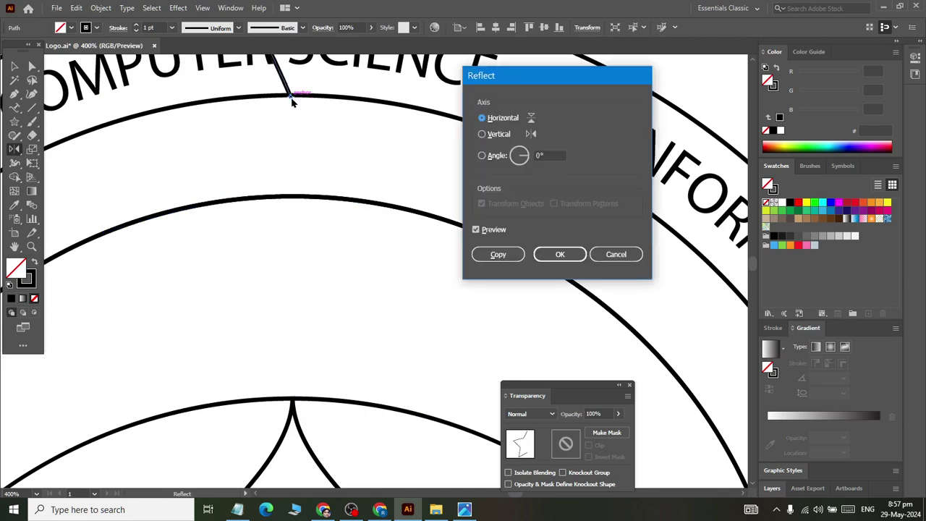
click(495, 137)
click(492, 253)
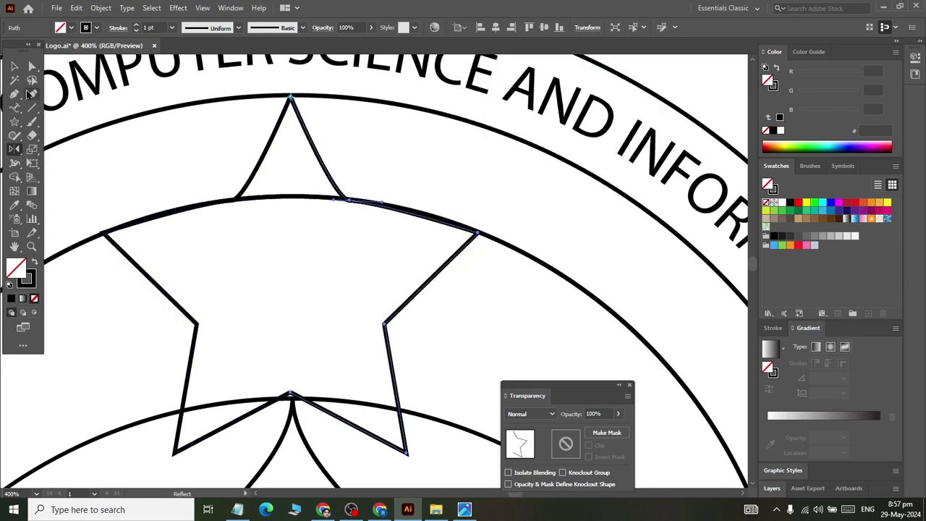
click(15, 67)
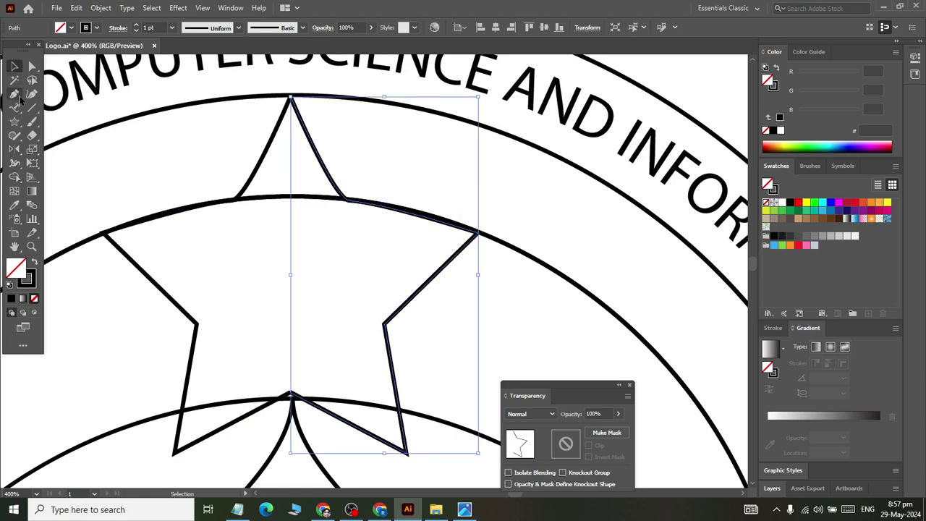
scroll(269, 88, up, 2)
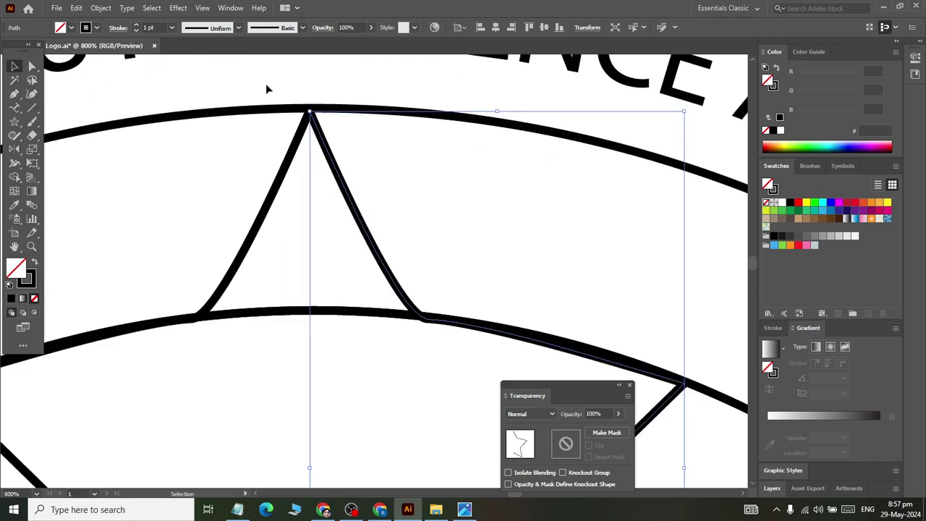
key(a)
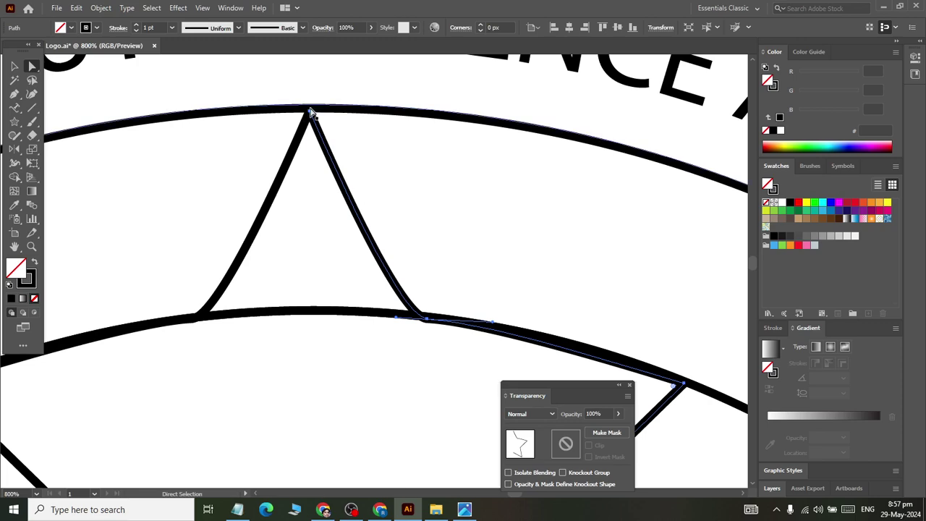
click(306, 112)
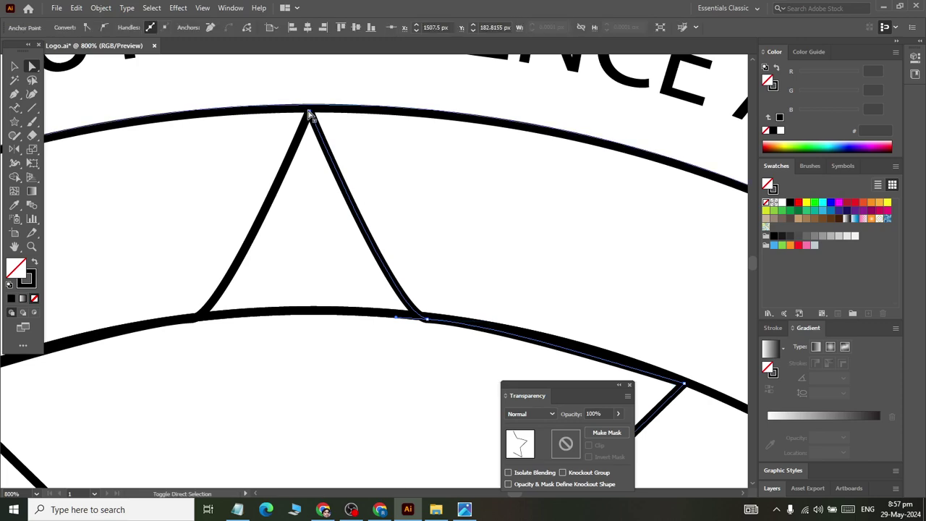
click(311, 146)
scroll(312, 149, down, 3)
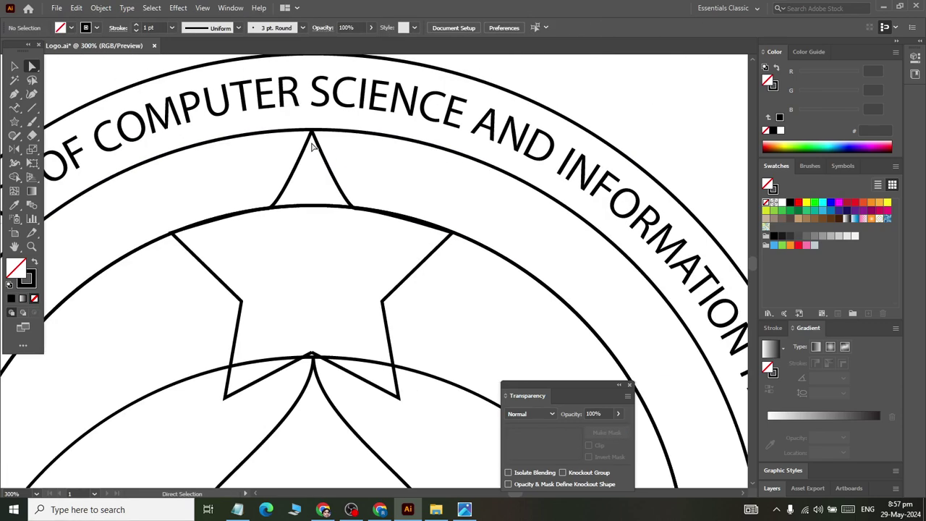
scroll(312, 130, up, 1)
scroll(314, 127, up, 4)
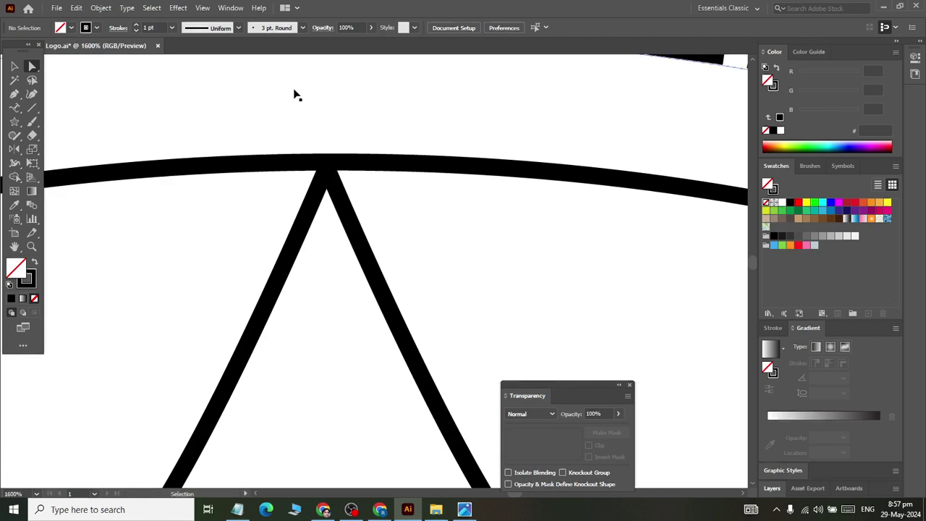
key(ctrl+y)
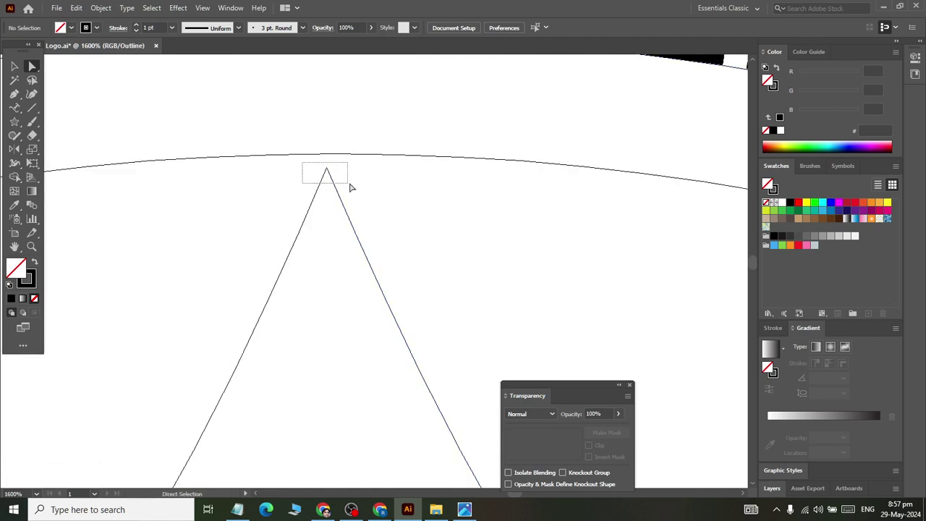
drag(350, 187, 321, 176)
key(ctrl+y)
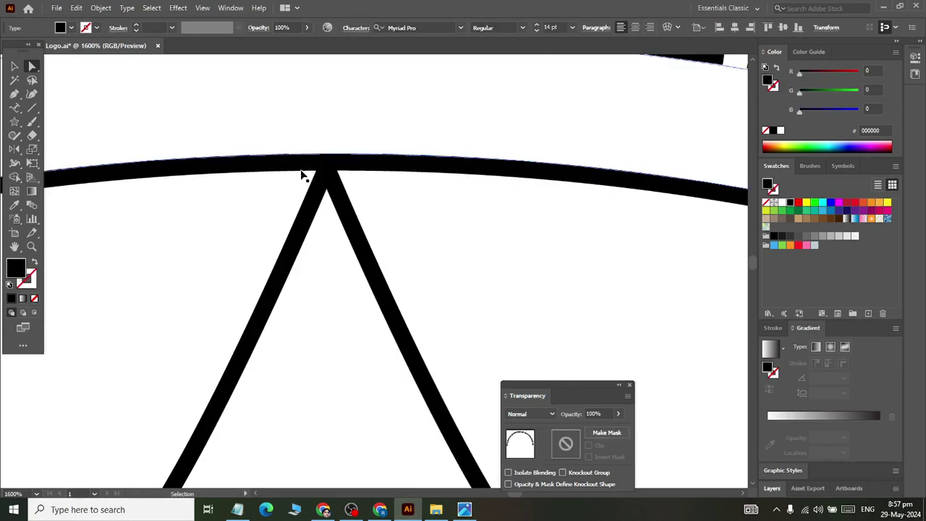
key(ctrl+y)
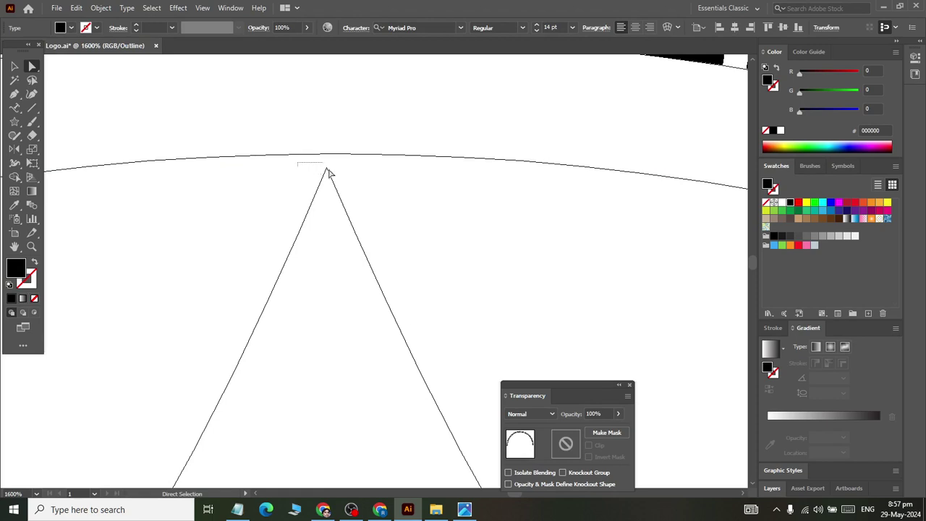
drag(327, 172, 353, 207)
right_click(329, 173)
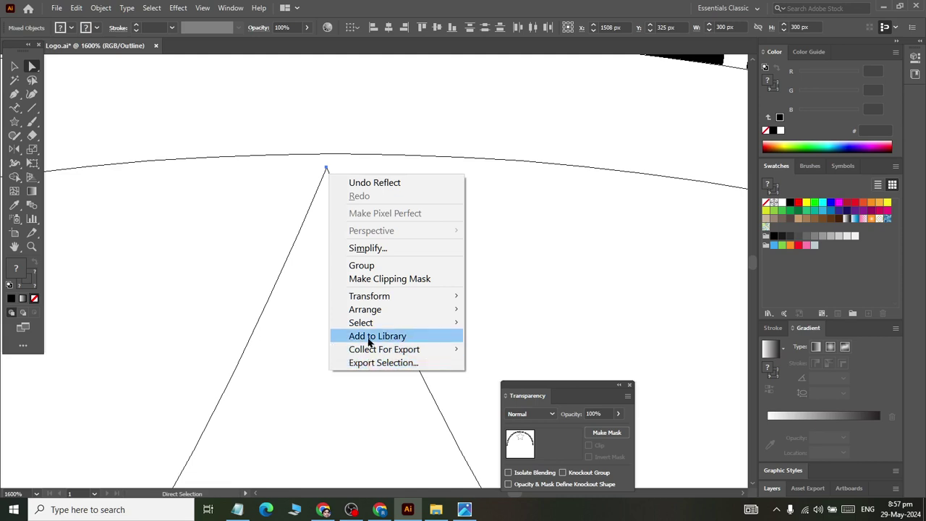
click(353, 6)
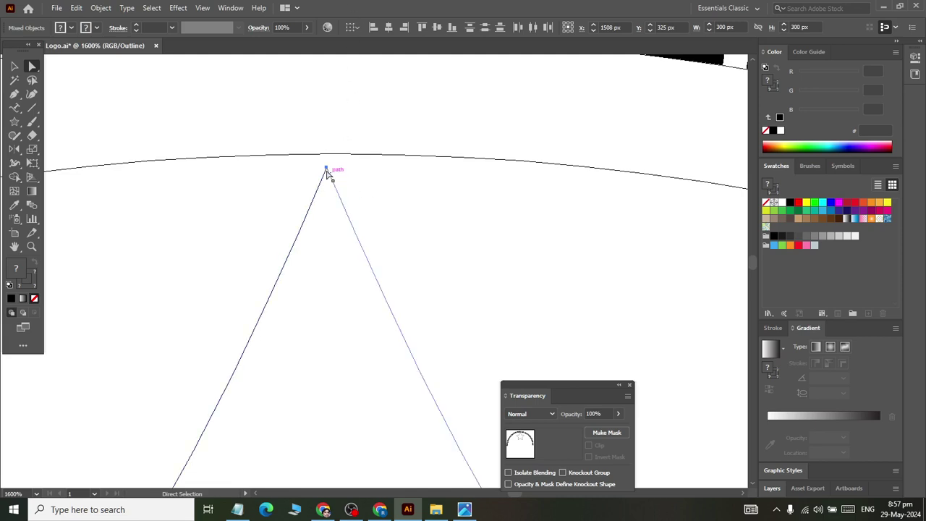
right_click(325, 169)
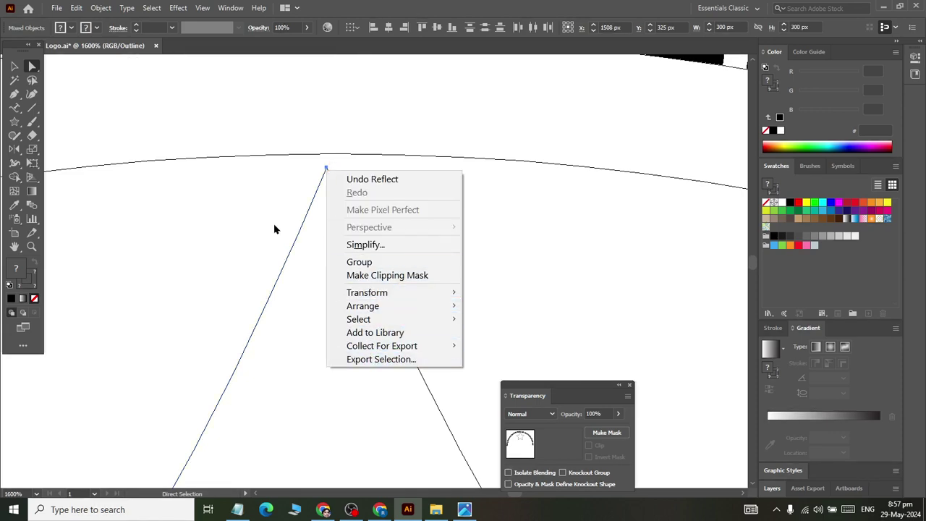
click(304, 6)
key(ctrl+y)
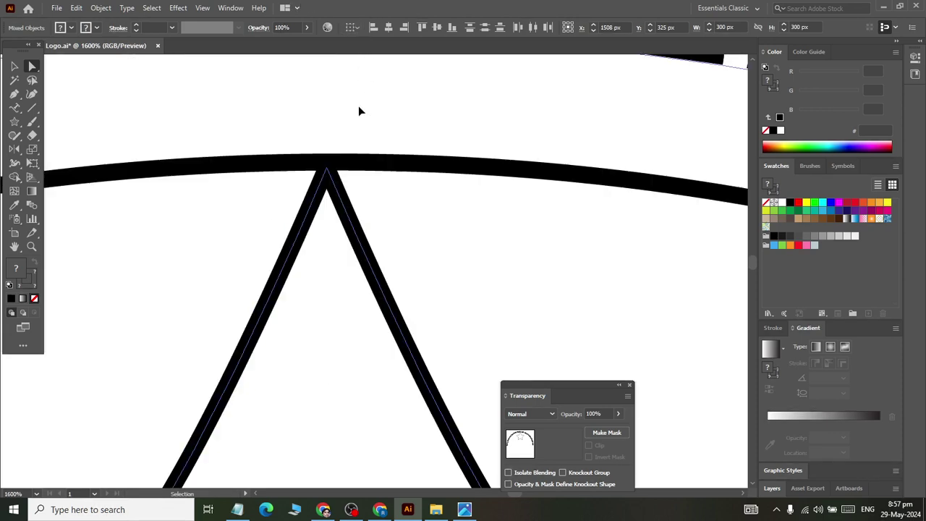
right_click(325, 170)
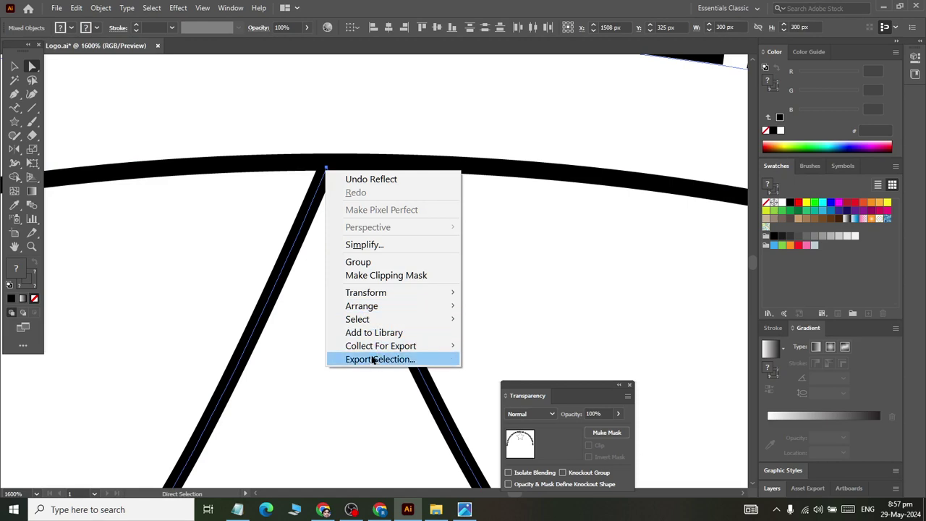
click(256, 274)
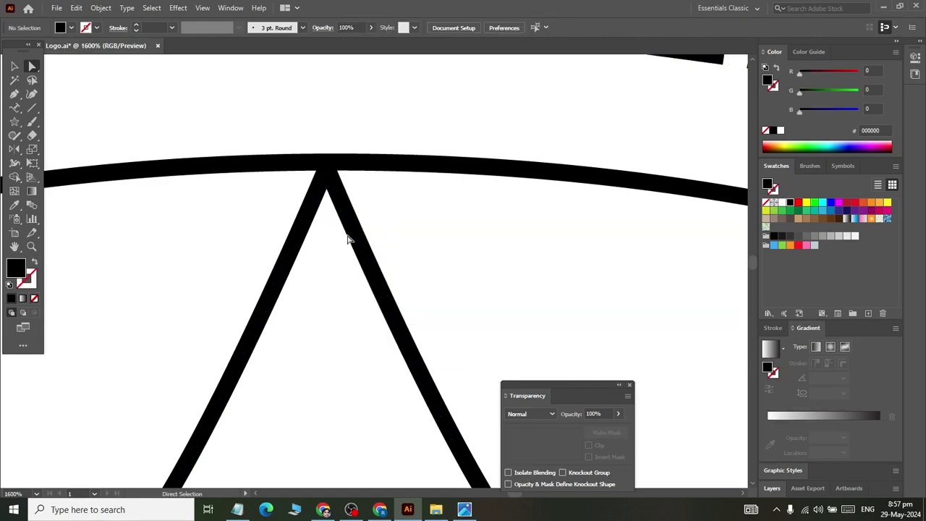
click(326, 170)
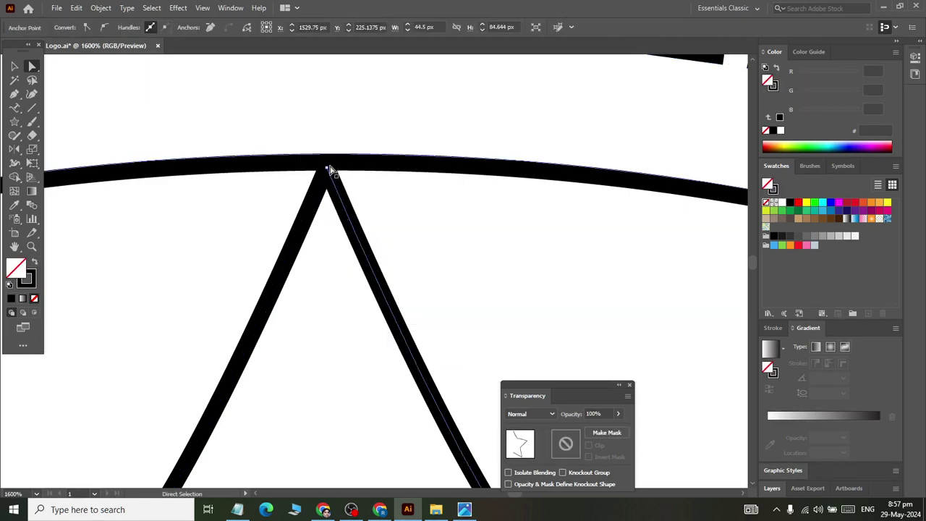
key(ctrl+y)
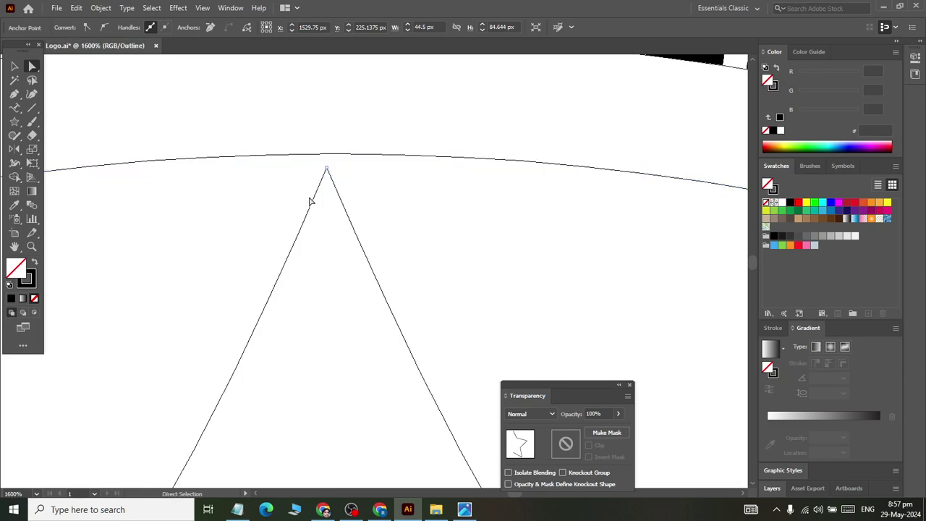
drag(309, 210, 286, 208)
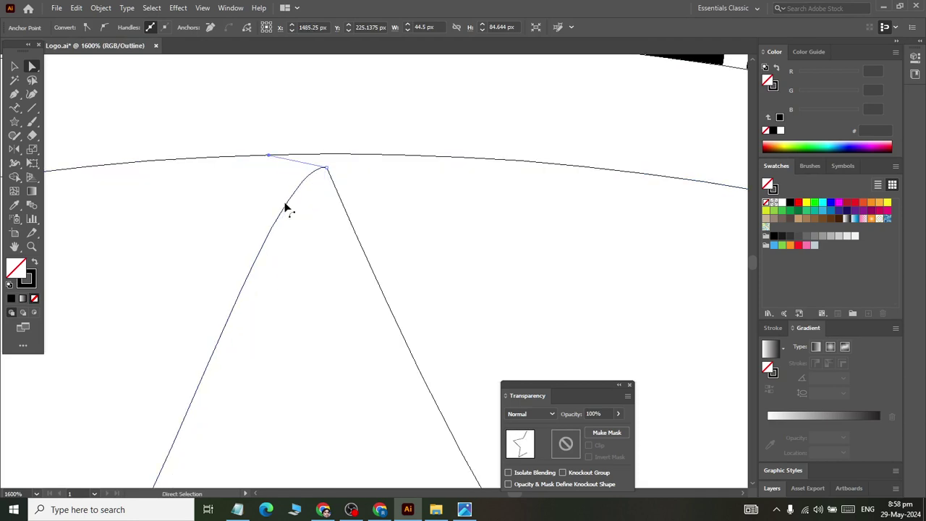
key(ctrl+z)
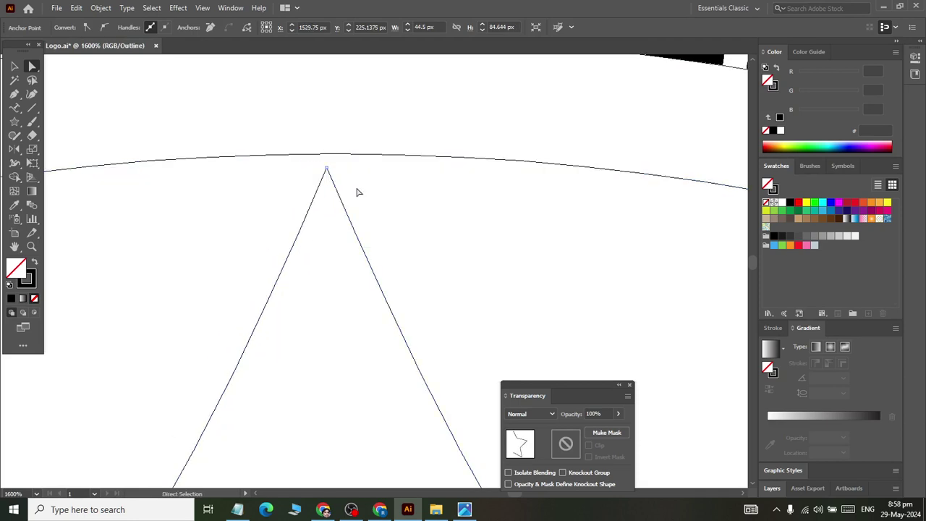
click(356, 190)
mouse_move(334, 186)
mouse_down()
mouse_move(327, 172)
mouse_move(333, 181)
mouse_up()
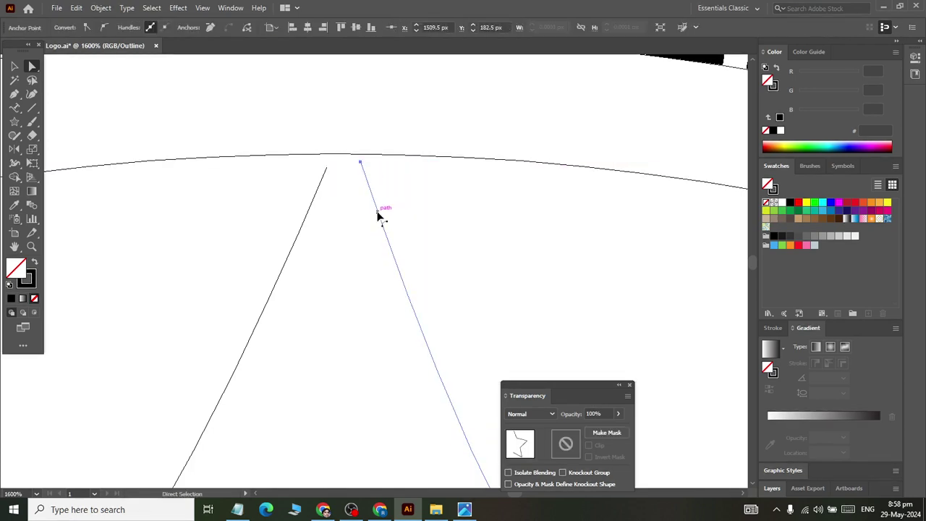
key(ctrl+z)
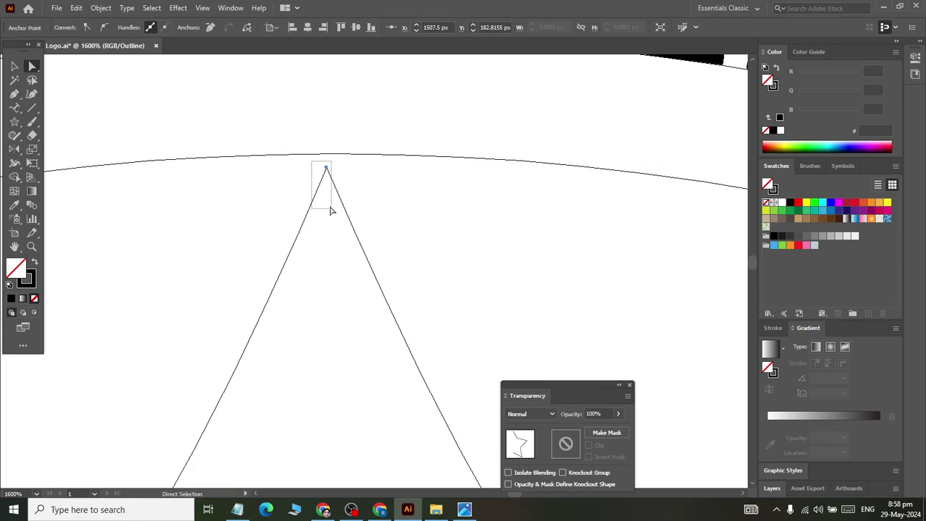
drag(347, 186, 331, 207)
drag(304, 165, 385, 234)
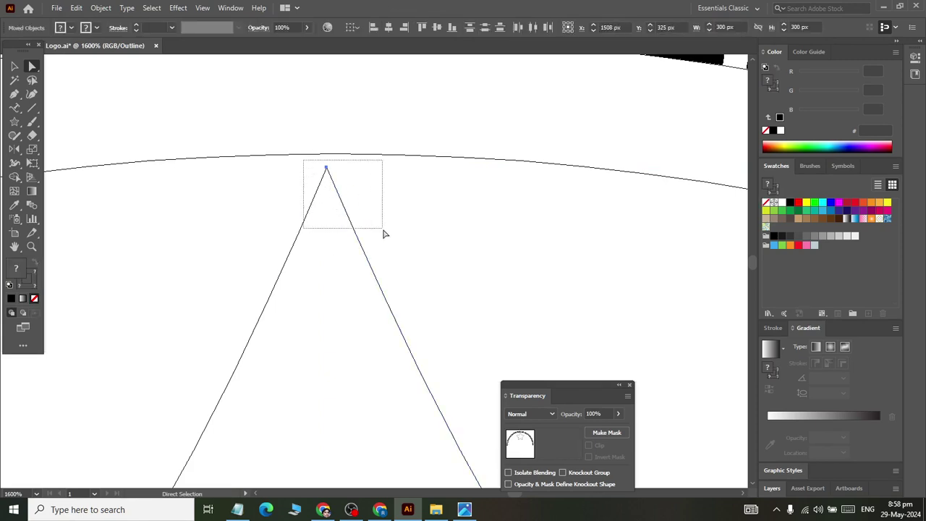
right_click(327, 169)
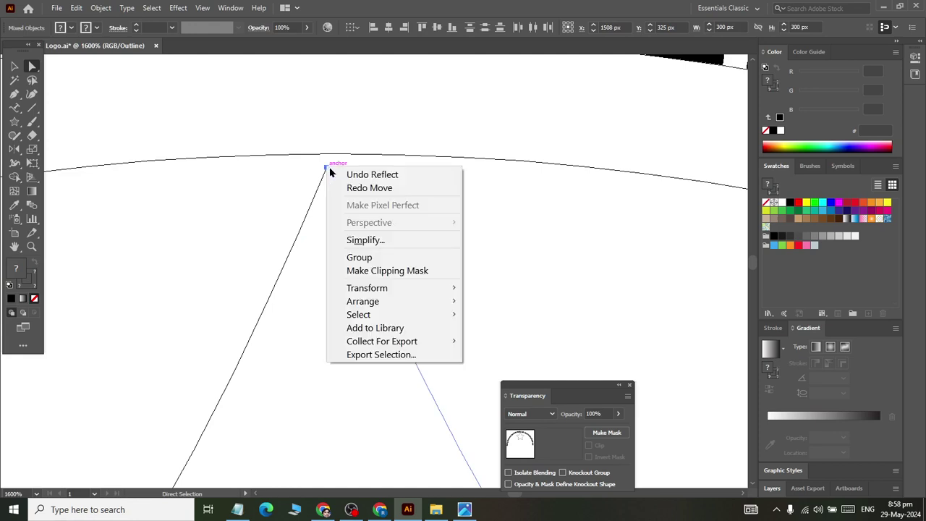
click(104, 10)
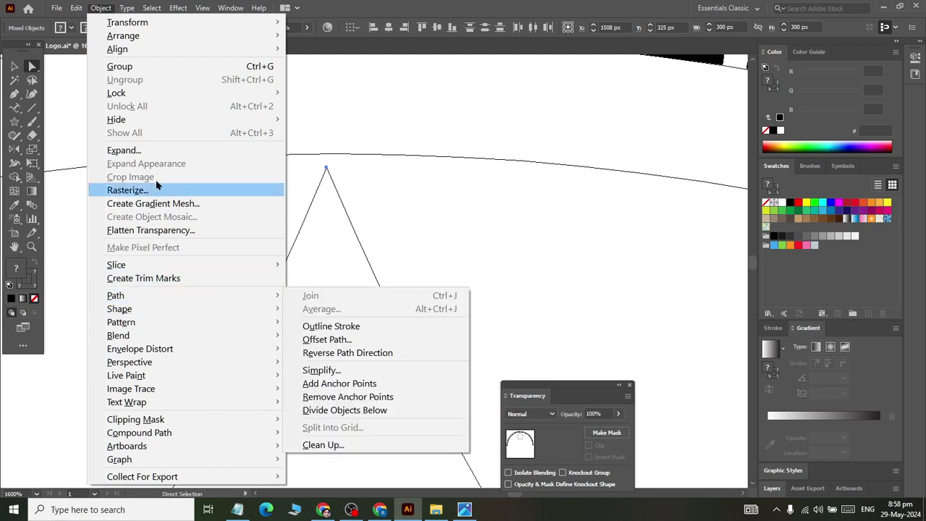
mouse_move(115, 295)
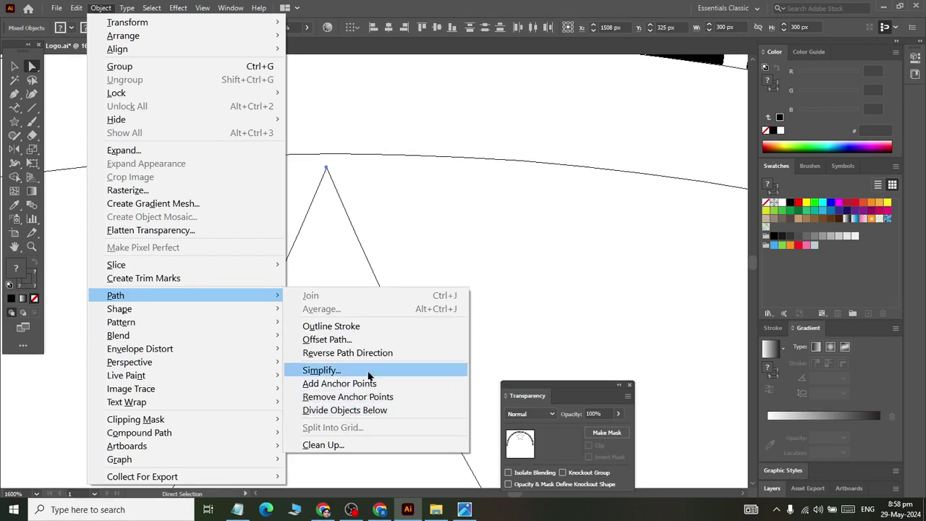
click(398, 239)
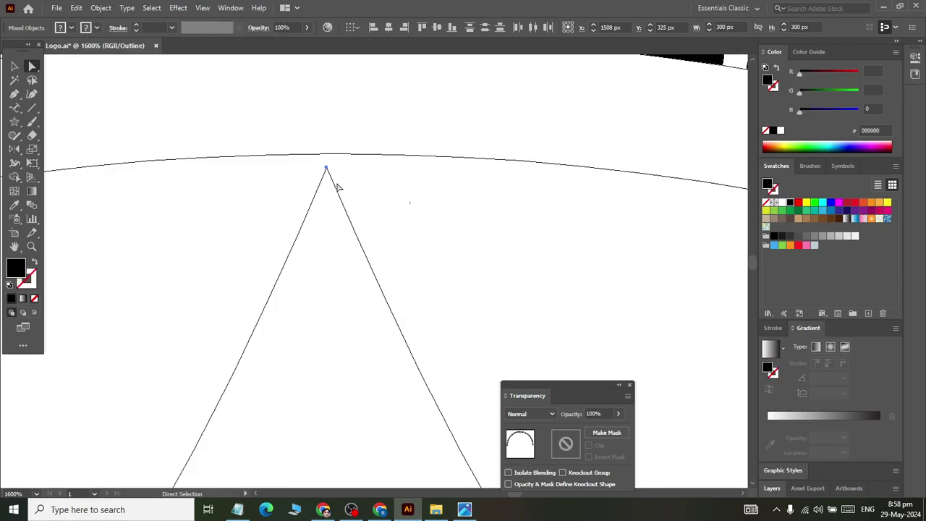
click(331, 182)
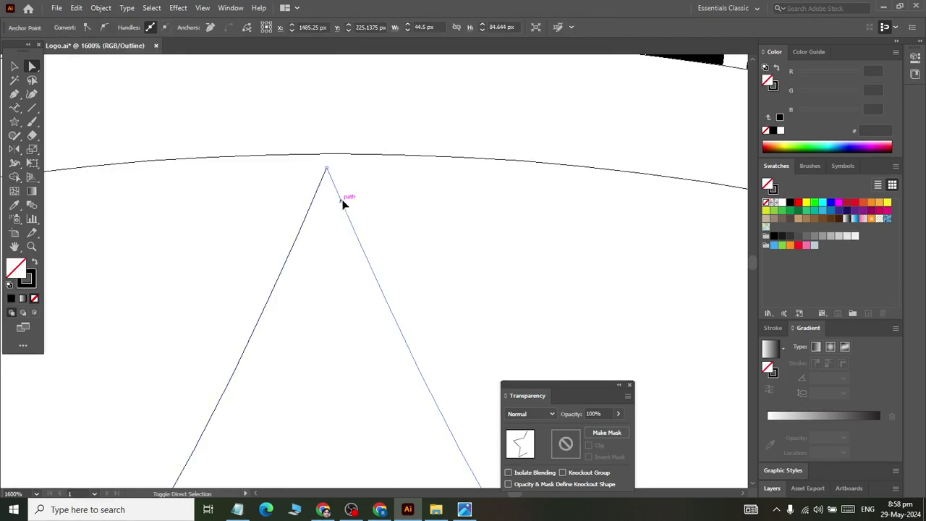
click(326, 168)
right_click(327, 170)
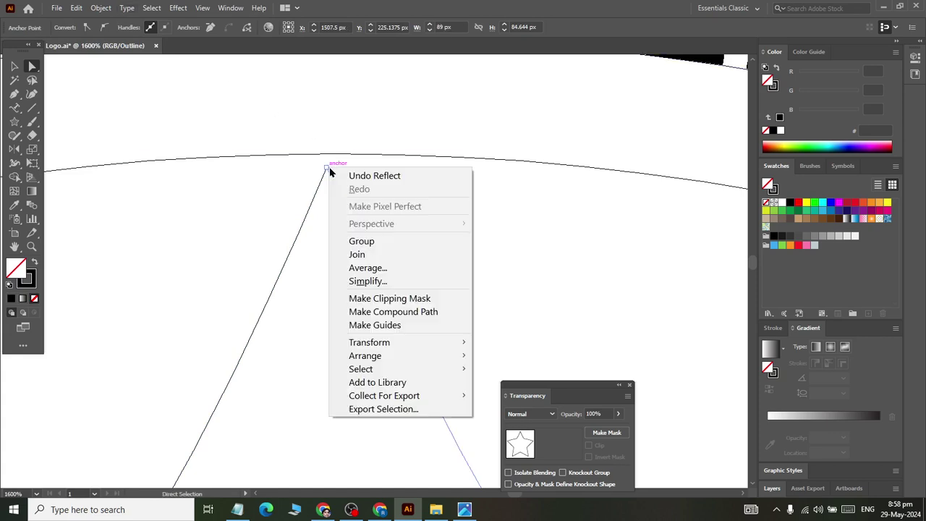
click(361, 268)
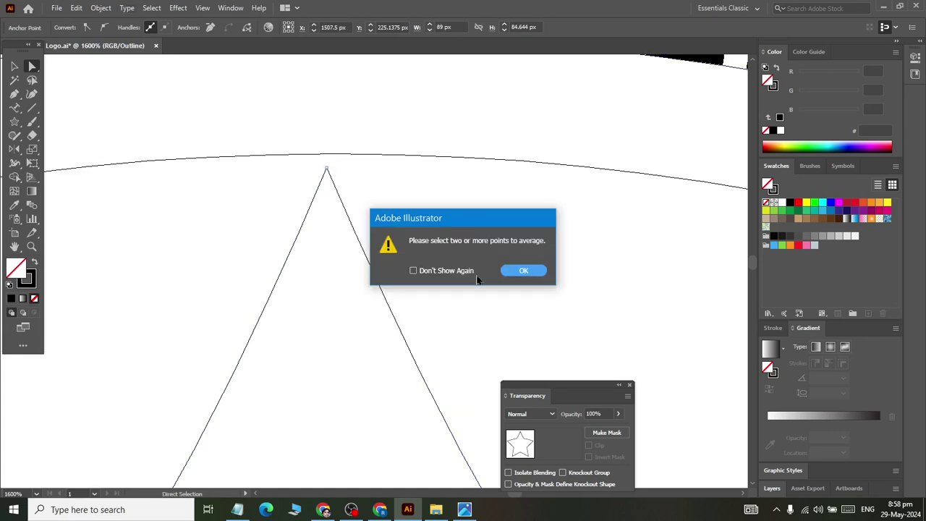
click(526, 273)
click(418, 273)
drag(465, 345, 136, 172)
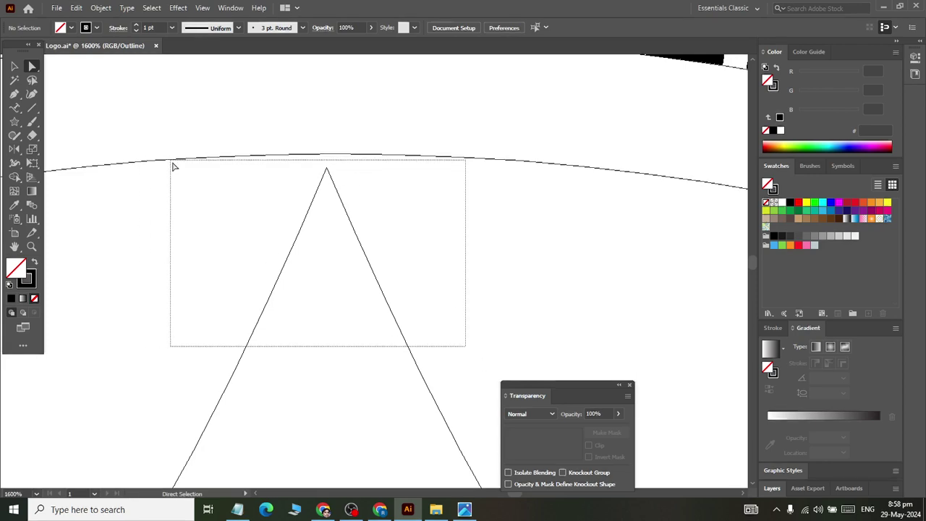
drag(136, 172, 180, 168)
right_click(318, 204)
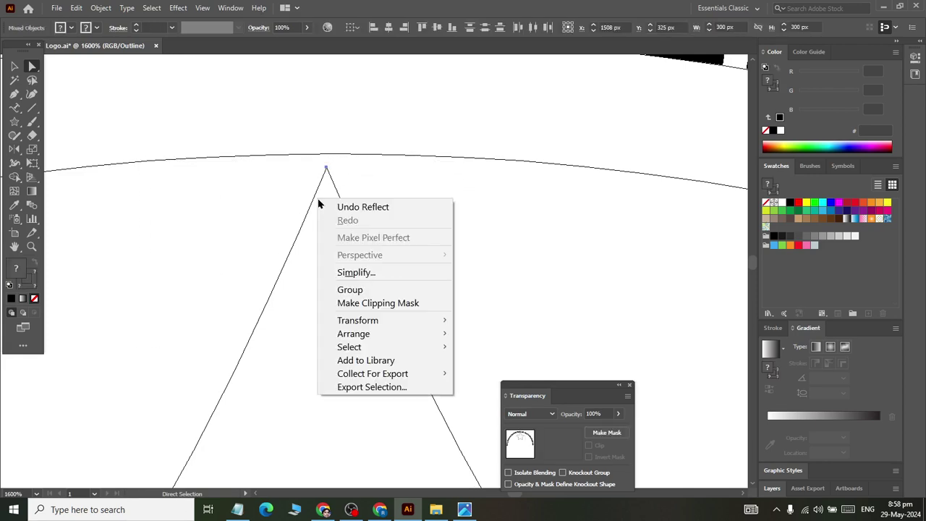
click(273, 181)
scroll(290, 174, down, 1)
Zoom out and toggle the view mode so the whole seal's strokes are visible.
scroll(289, 174, down, 4)
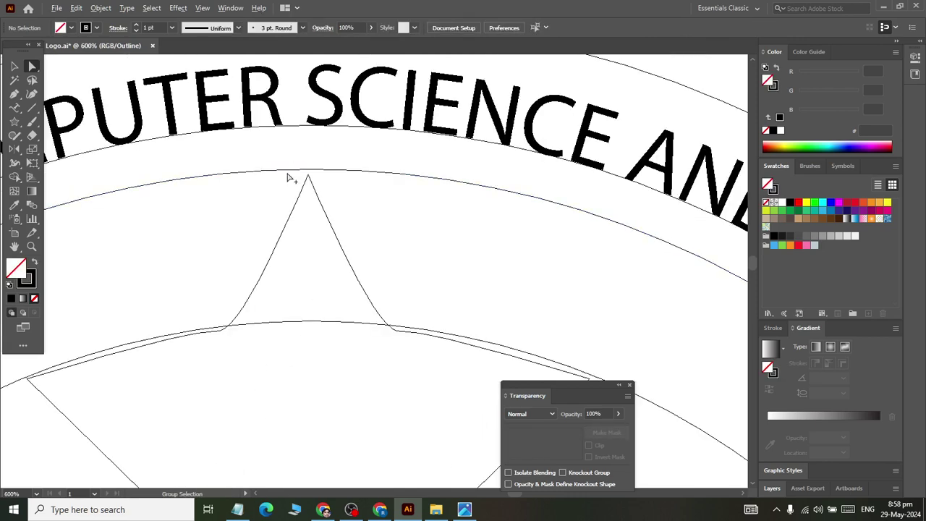
scroll(287, 187, down, 3)
scroll(289, 153, up, 1)
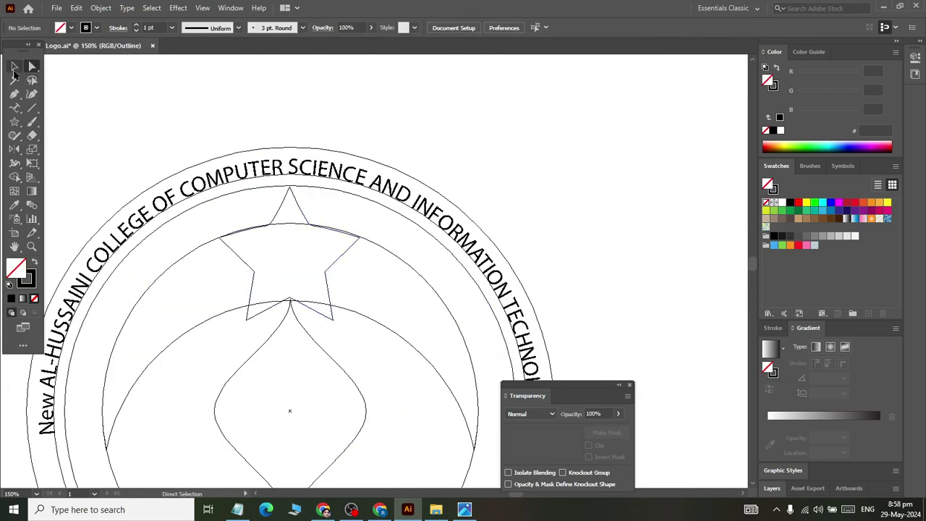
click(14, 67)
key(ctrl+minus)
key(ctrl+y)
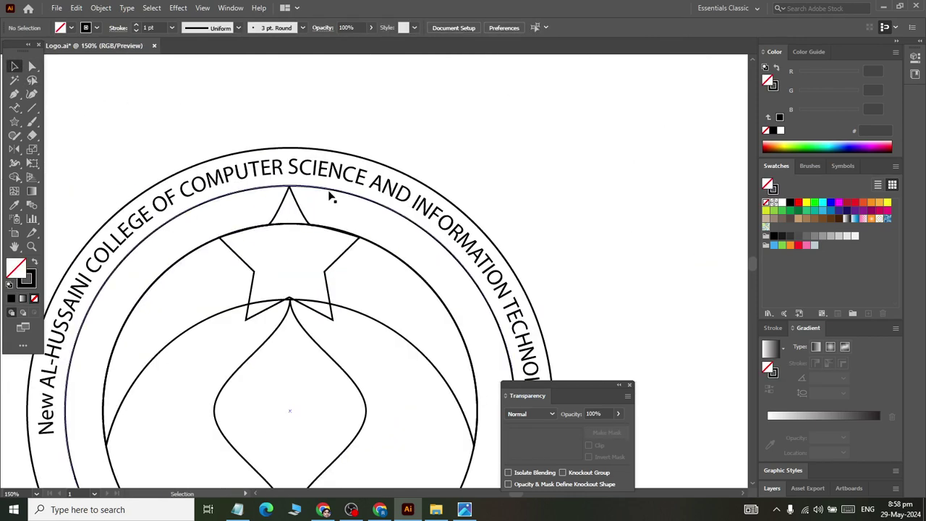
scroll(312, 259, up, 3)
scroll(311, 258, up, 1)
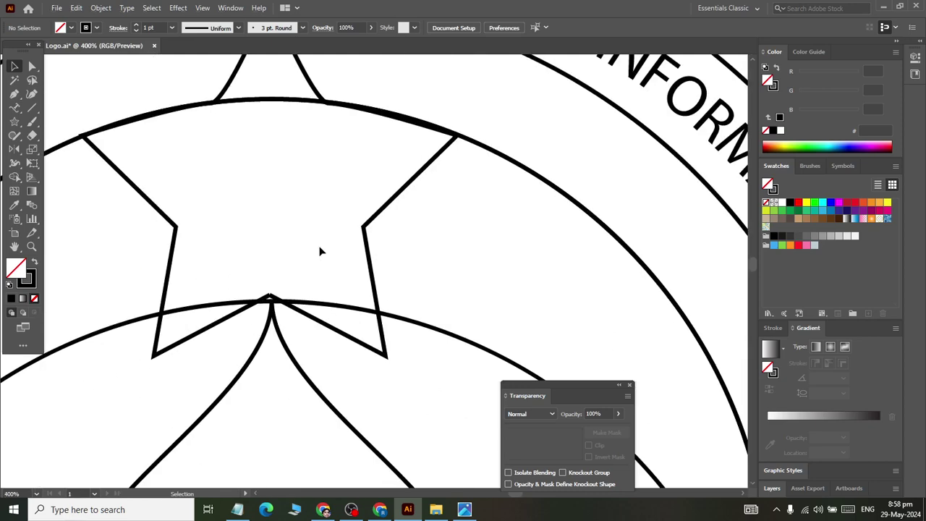
scroll(331, 311, up, 2)
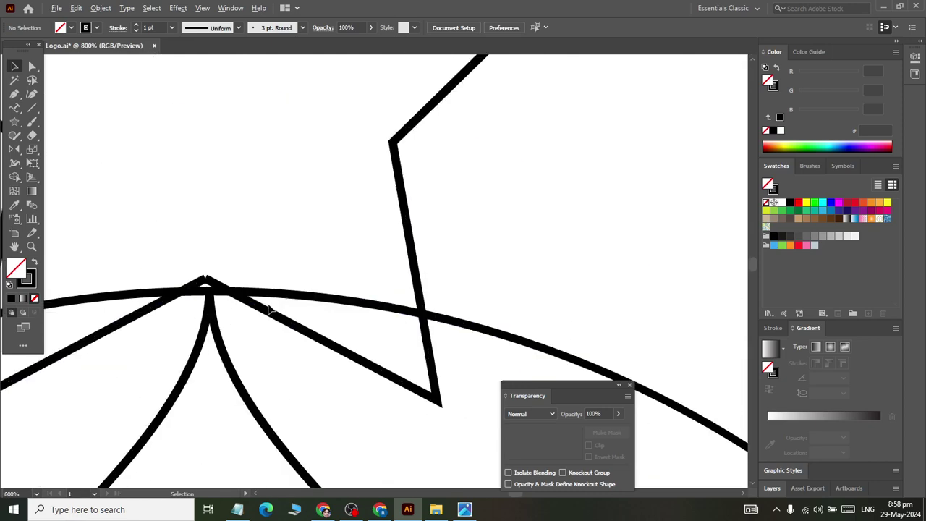
scroll(253, 286, up, 3)
Select the two star-peak strokes and attempt to average their tip points, leaving them unmerged.
click(32, 69)
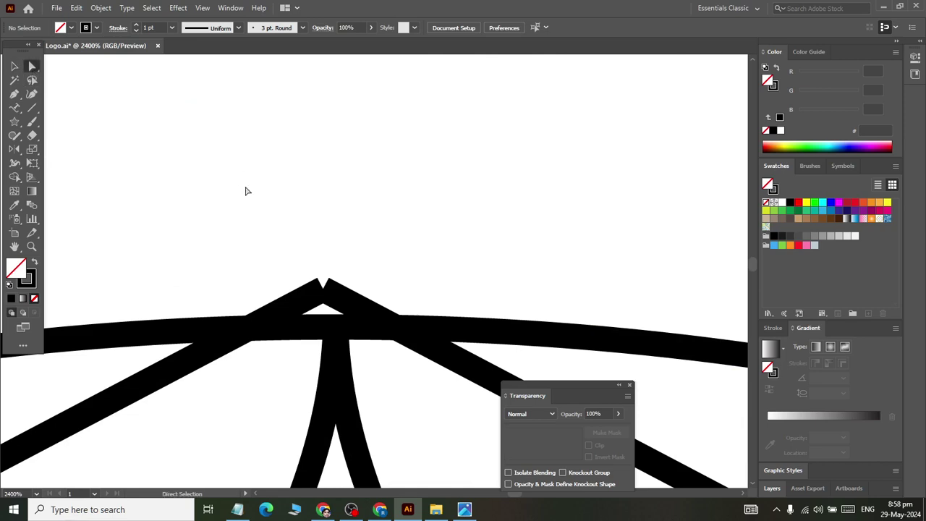
click(325, 297)
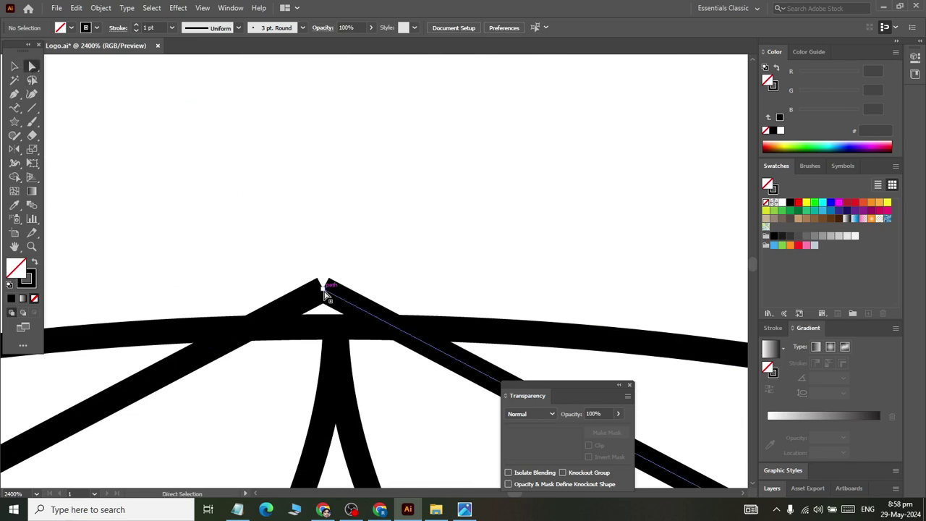
shift+click(316, 293)
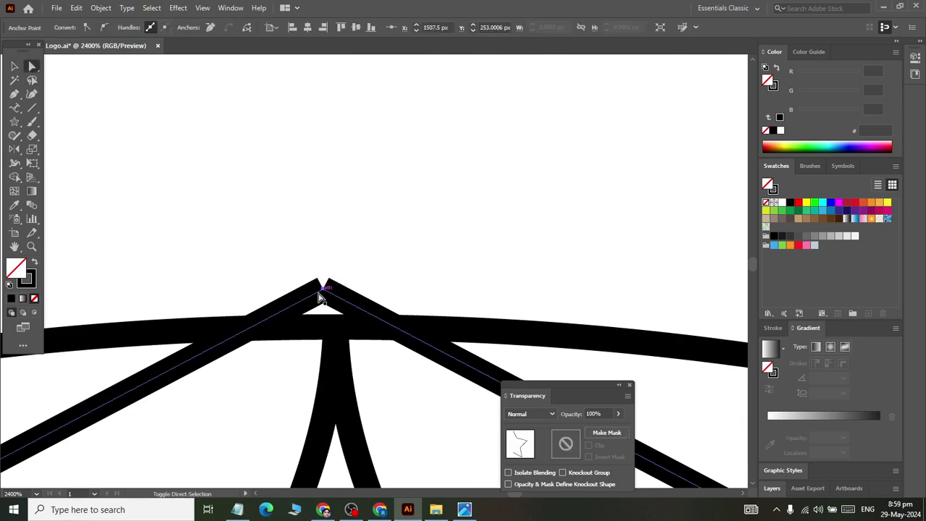
right_click(325, 294)
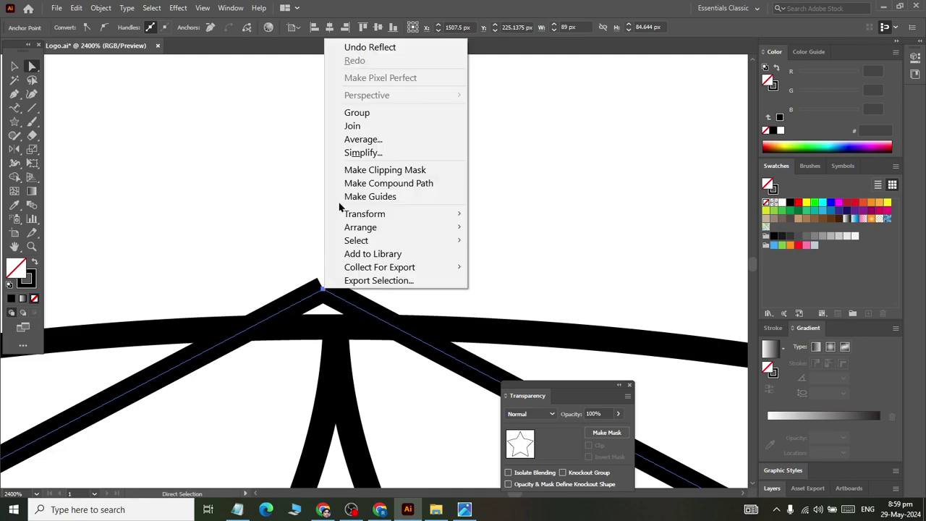
click(355, 137)
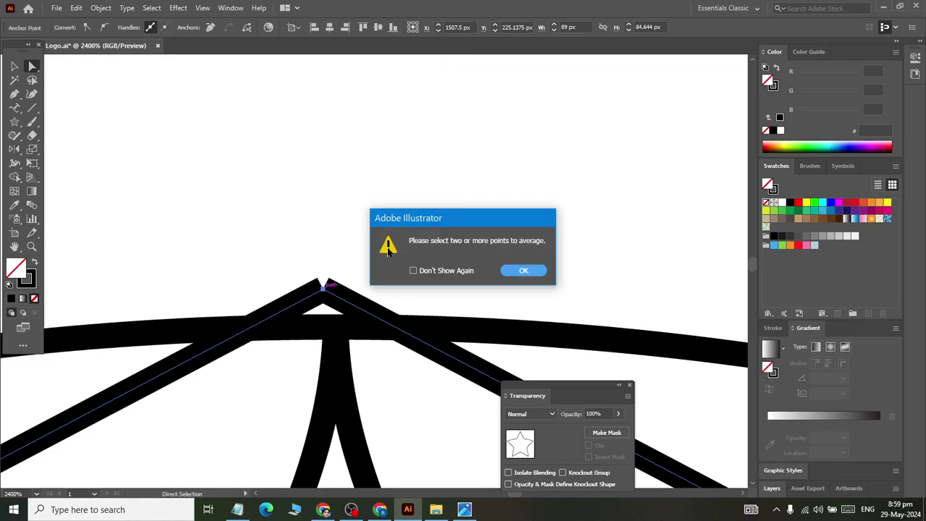
click(523, 270)
drag(281, 241, 374, 308)
right_click(337, 296)
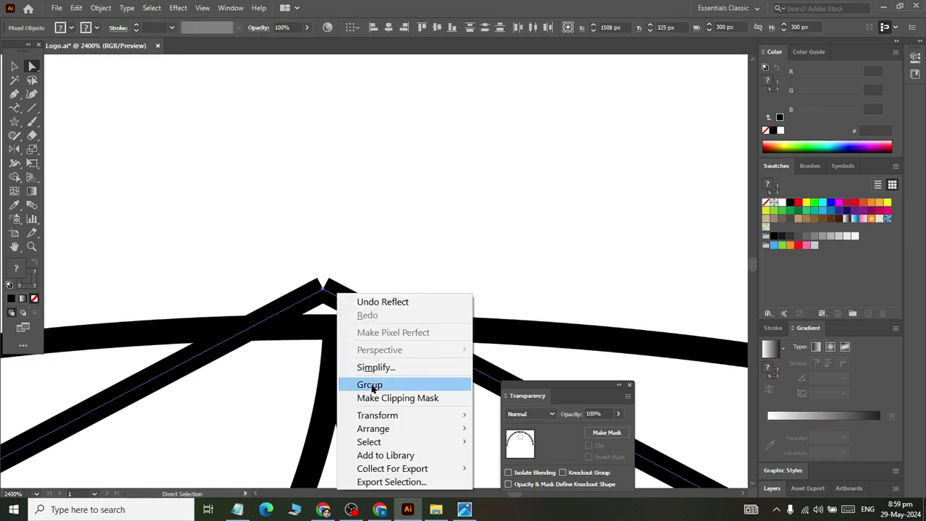
Inspect the star's peak and box-select the paths meeting there, then clear the selection.
click(349, 206)
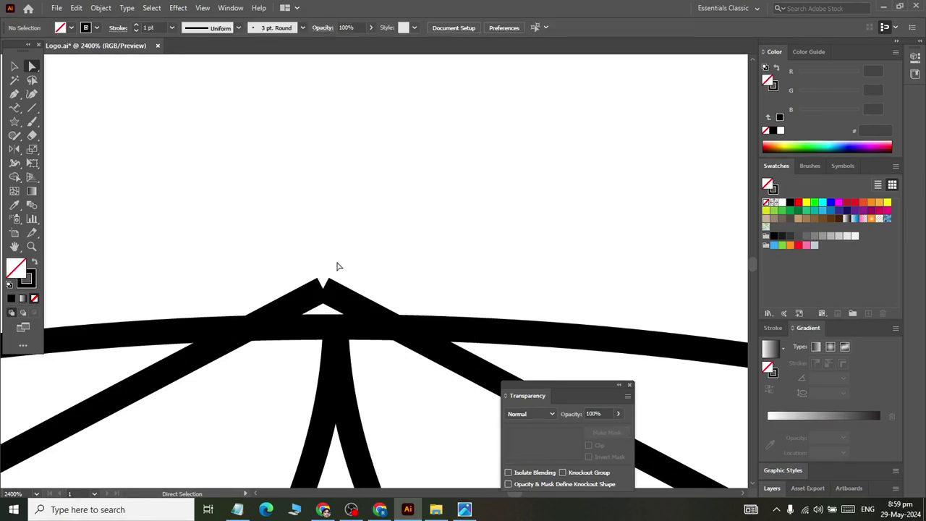
scroll(333, 266, down, 3)
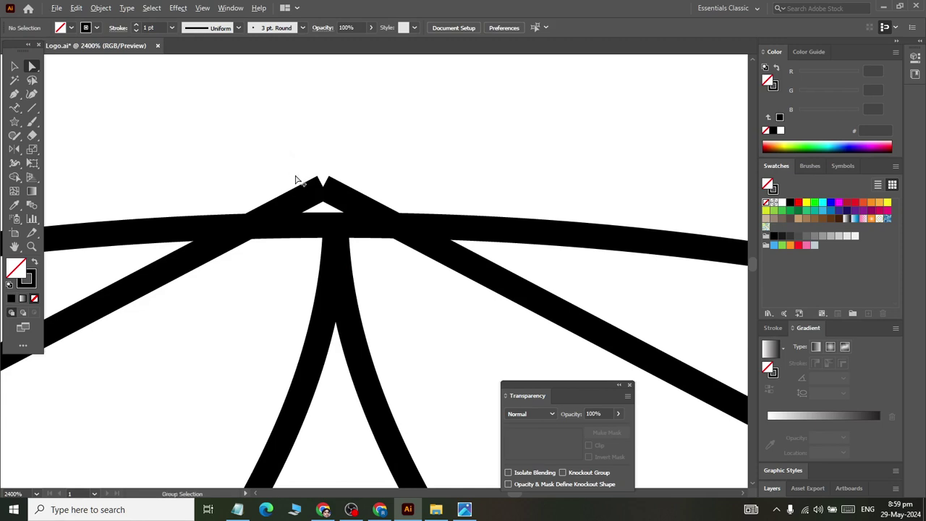
scroll(302, 182, up, 2)
scroll(242, 169, up, 2)
scroll(234, 213, up, 2)
scroll(217, 195, up, 3)
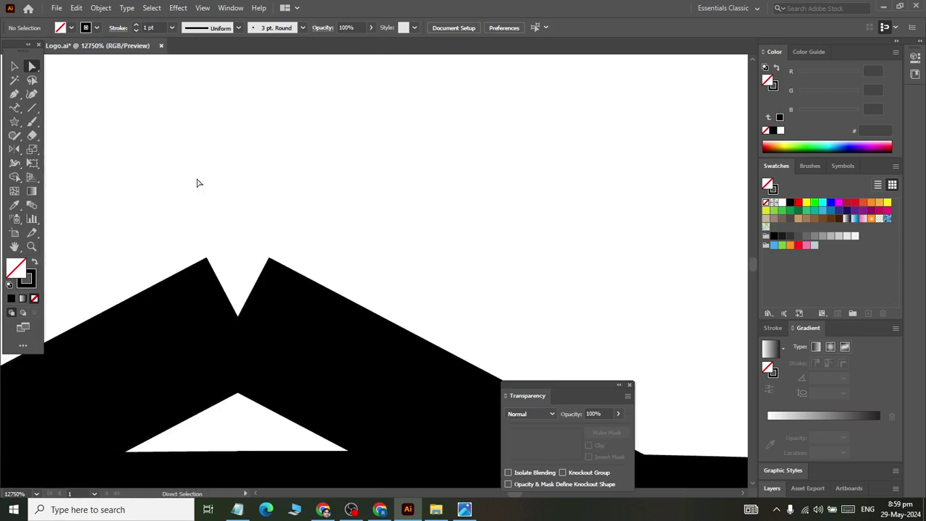
scroll(210, 182, down, 1)
scroll(219, 186, down, 1)
scroll(222, 188, down, 1)
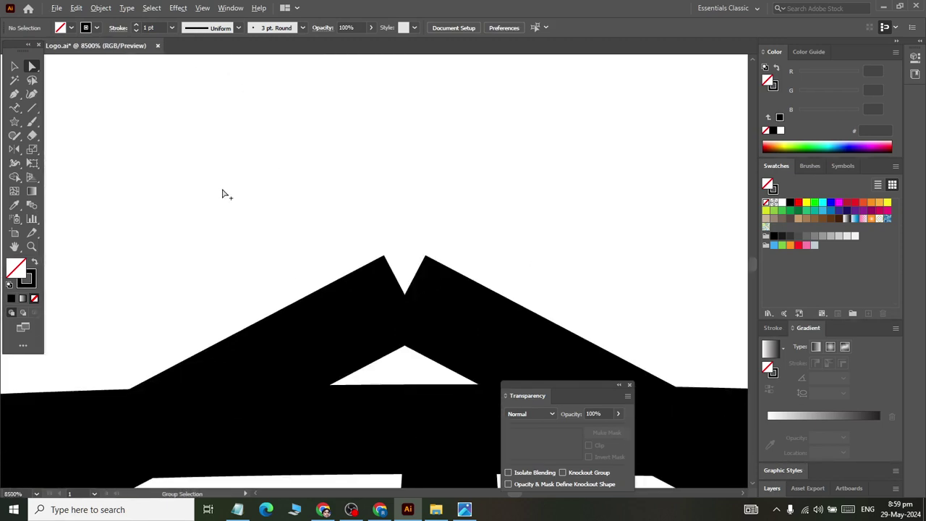
scroll(230, 193, down, 1)
drag(216, 177, 456, 316)
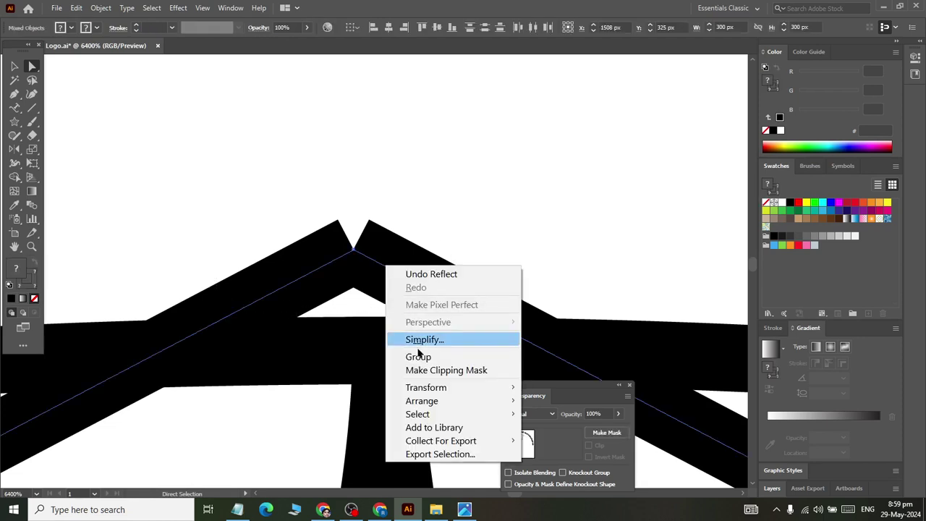
click(367, 171)
Line up the two arm tip anchors at the star's peak, undoing an accidental move.
click(352, 251)
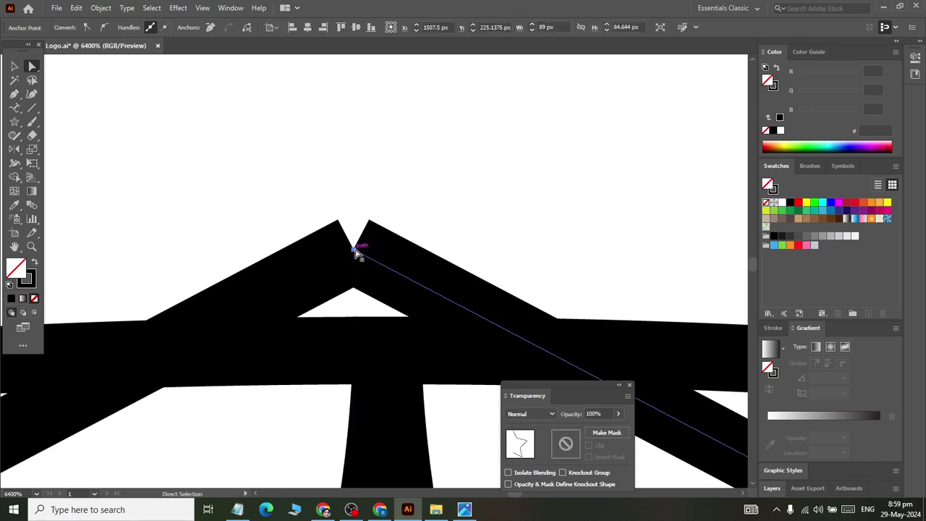
drag(356, 251, 355, 284)
key(ctrl+z)
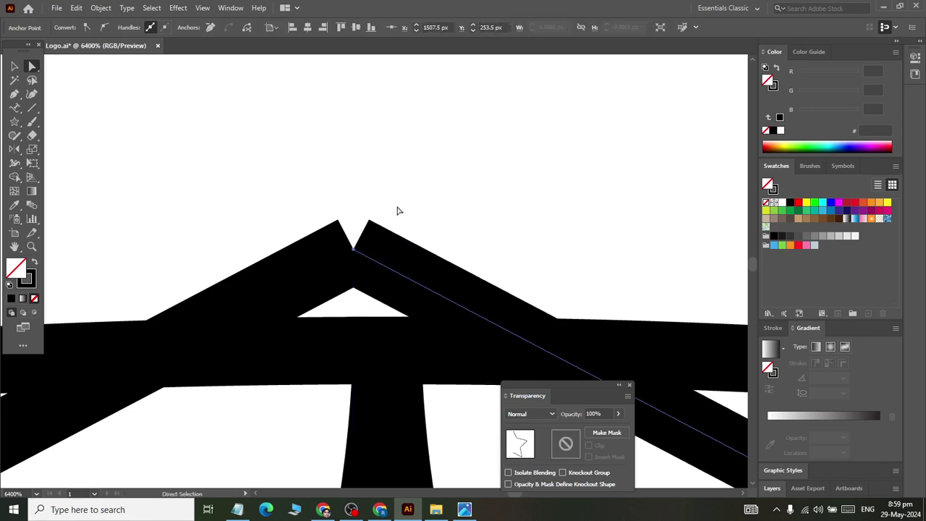
click(398, 209)
click(353, 251)
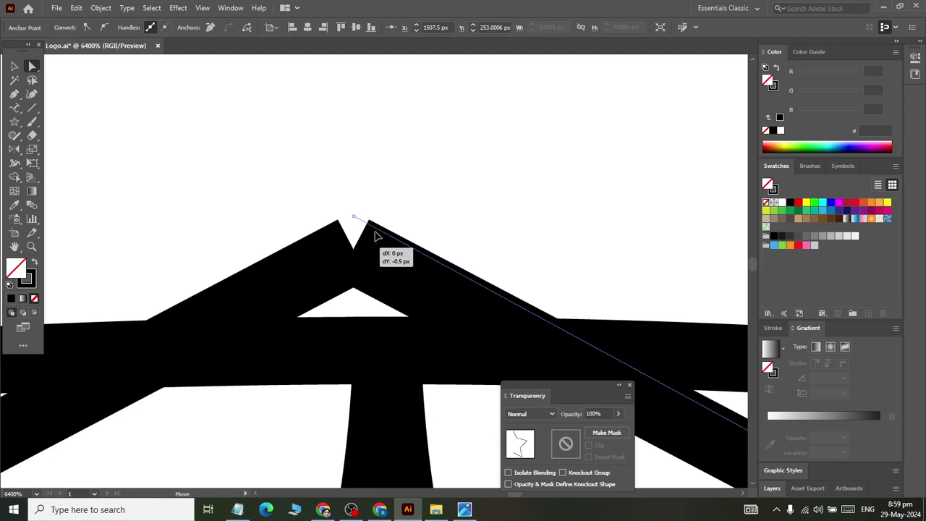
key(Up)
drag(349, 251, 350, 251)
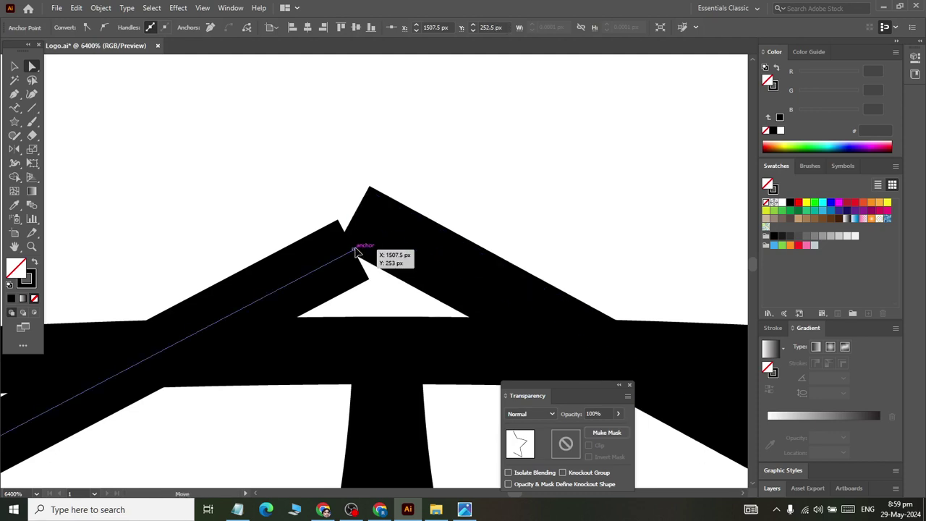
drag(355, 216, 354, 217)
Average the two peak anchors on both axes and join the arm paths there.
shift+click(354, 217)
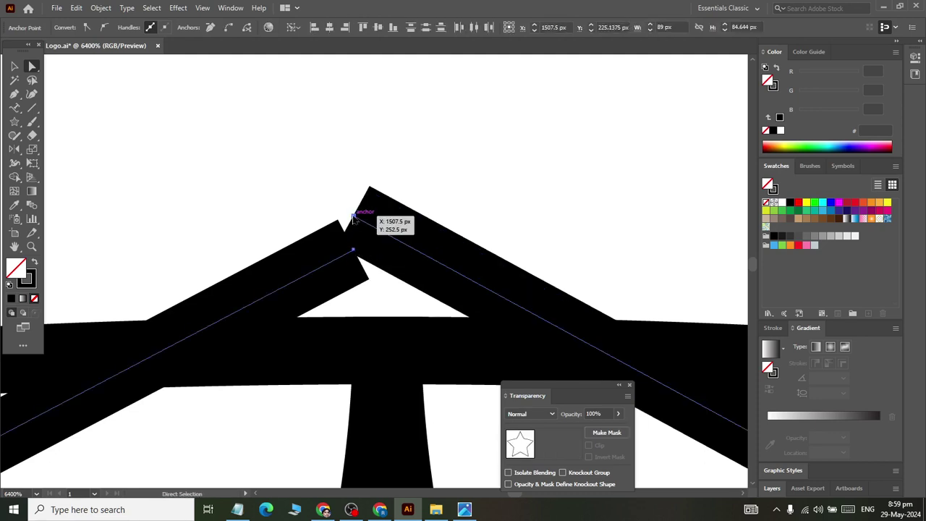
right_click(353, 215)
click(391, 312)
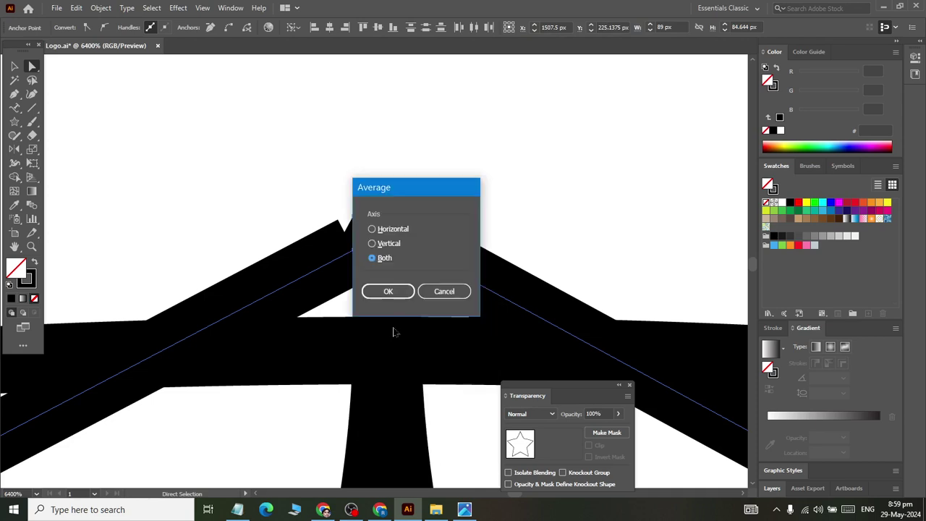
click(388, 291)
right_click(351, 238)
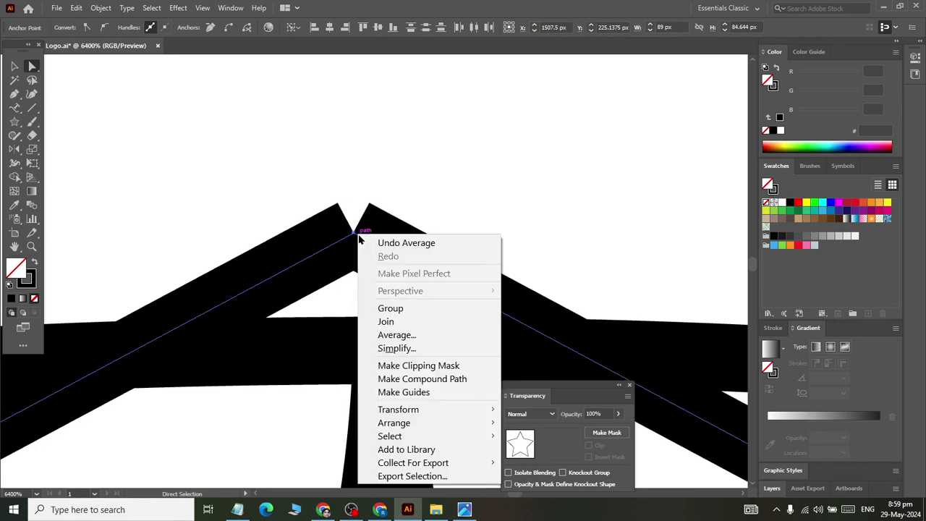
click(386, 322)
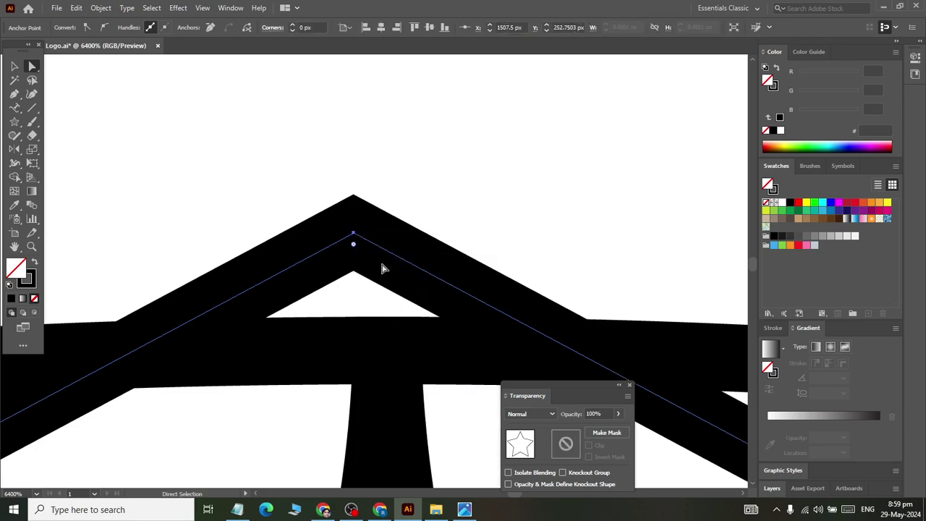
Select the star's apex anchor on the inner ring and nudge it into place.
alt+scroll(378, 262, down, 2)
alt+scroll(373, 264, down, 3)
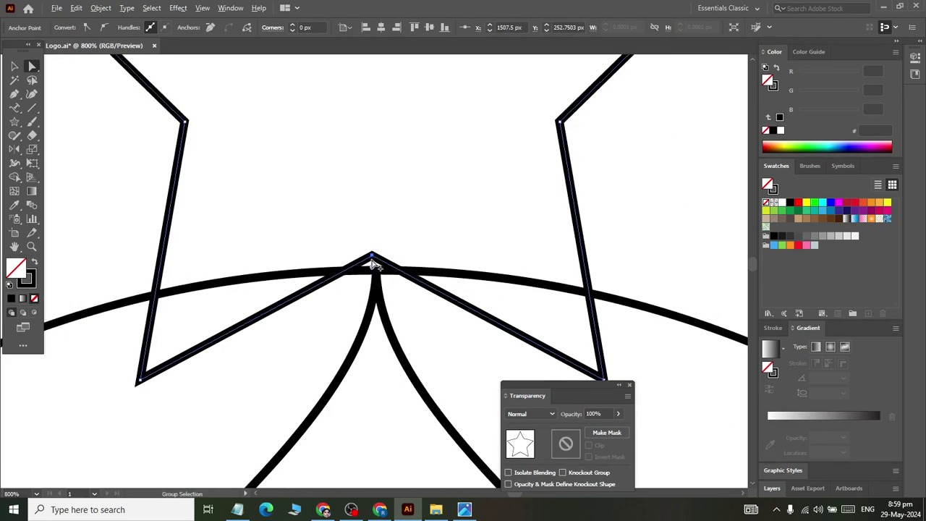
scroll(374, 217, up, 2)
scroll(373, 177, up, 3)
scroll(382, 159, up, 3)
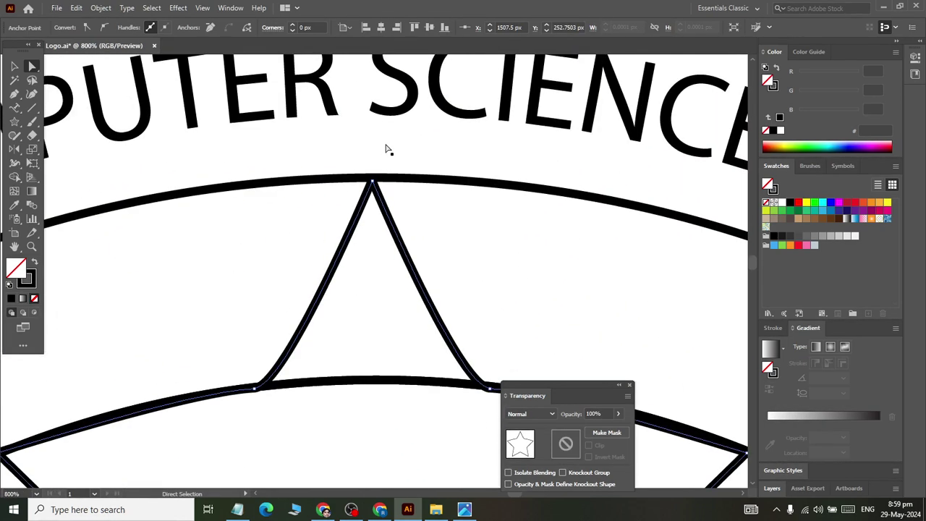
alt+scroll(381, 159, up, 1)
alt+scroll(383, 217, up, 1)
alt+scroll(386, 275, up, 1)
alt+scroll(363, 336, up, 1)
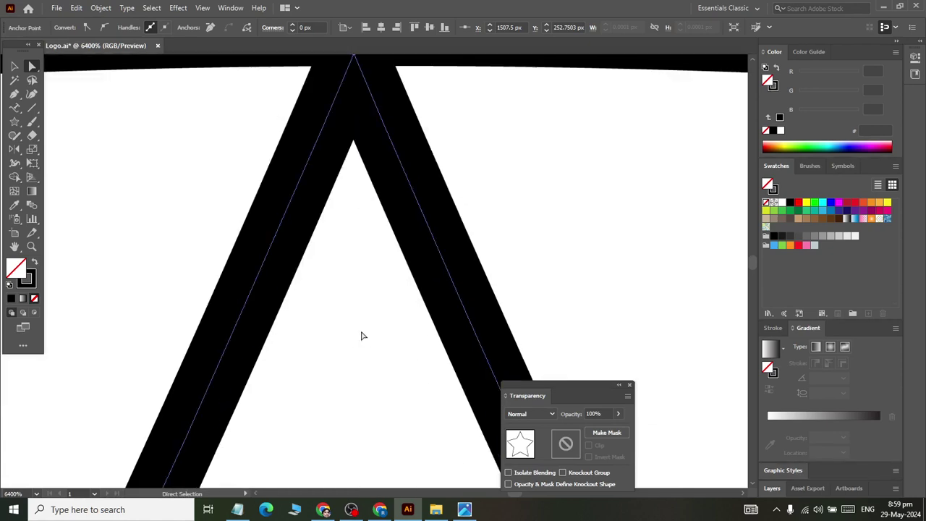
scroll(363, 336, up, 3)
click(353, 255)
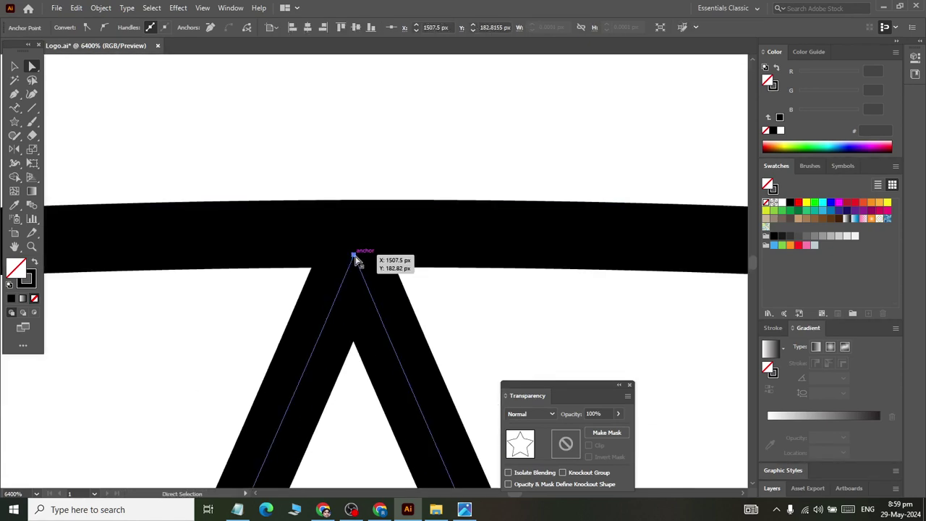
drag(355, 256, 372, 258)
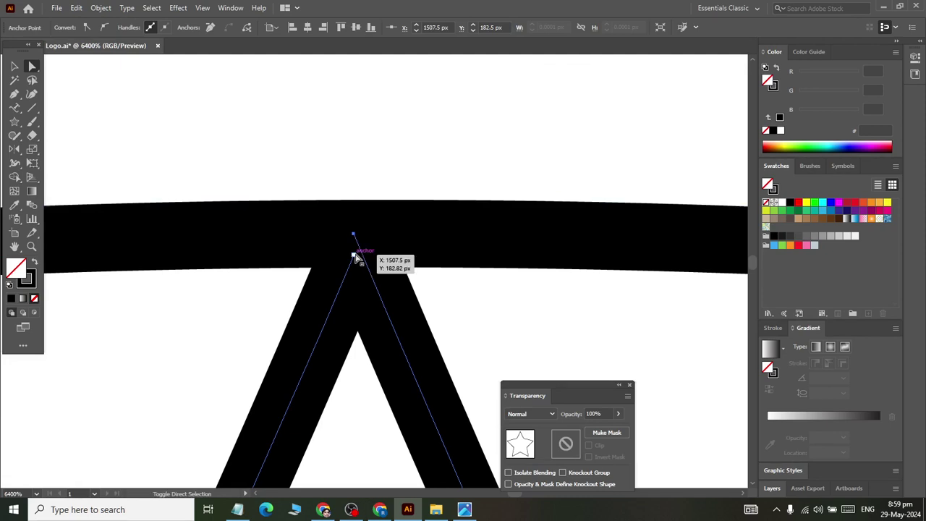
Average the apex anchors into one point and join the two legs.
right_click(358, 257)
click(391, 349)
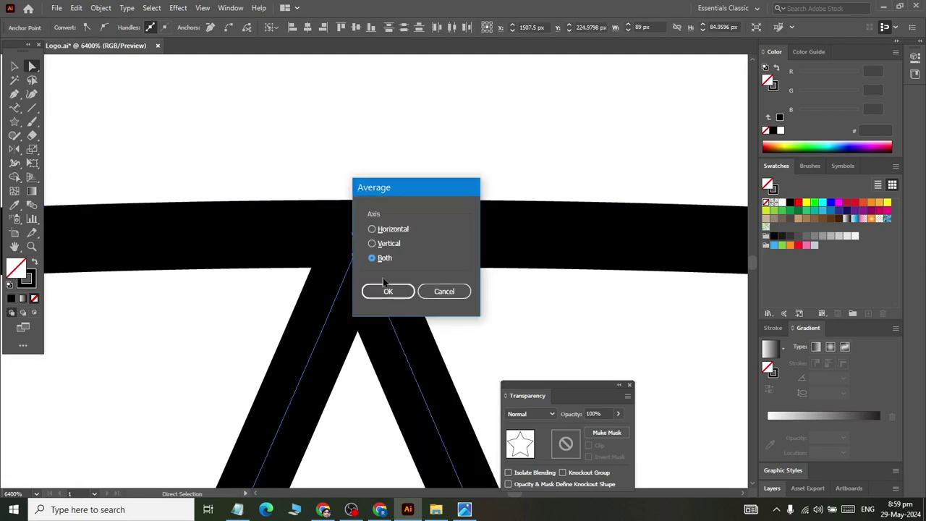
click(383, 290)
right_click(352, 248)
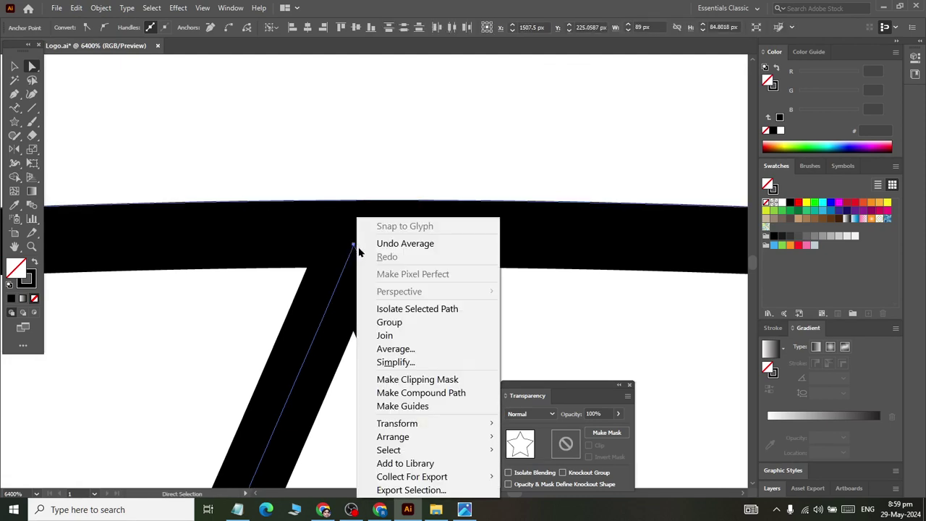
click(395, 332)
Move the star's lower apex down onto the arc with a slight rightward nudge.
scroll(373, 265, down, 2)
scroll(371, 264, down, 2)
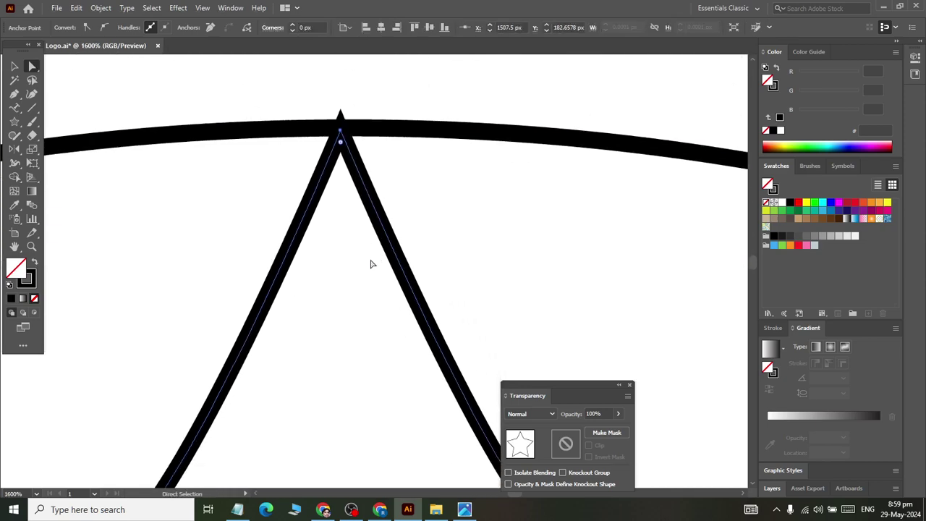
scroll(372, 264, down, 2)
scroll(371, 264, down, 1)
scroll(371, 264, down, 1)
scroll(366, 265, down, 1)
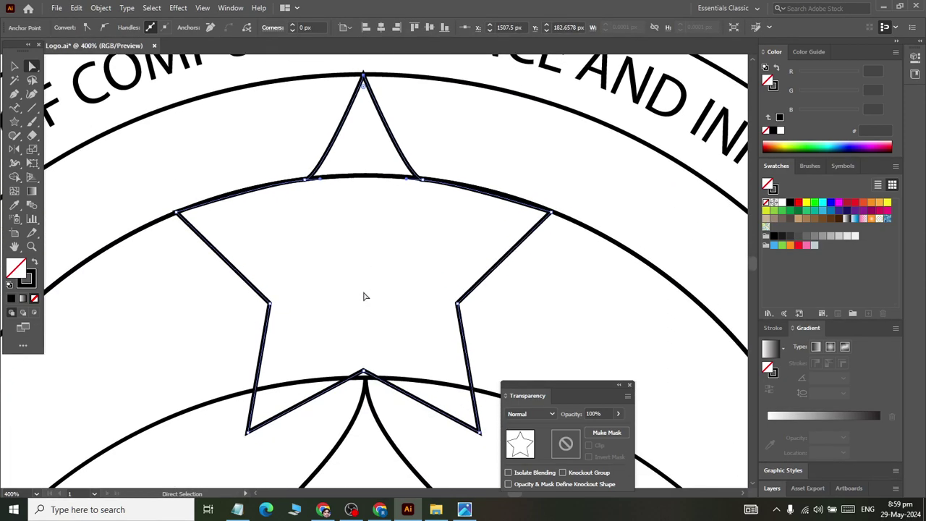
scroll(369, 366, up, 2)
drag(372, 361, 367, 369)
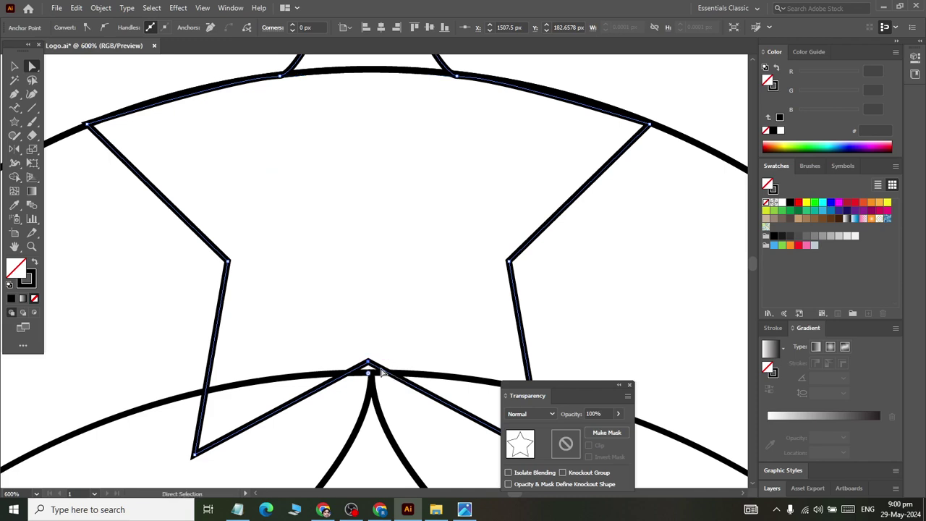
key(Right)
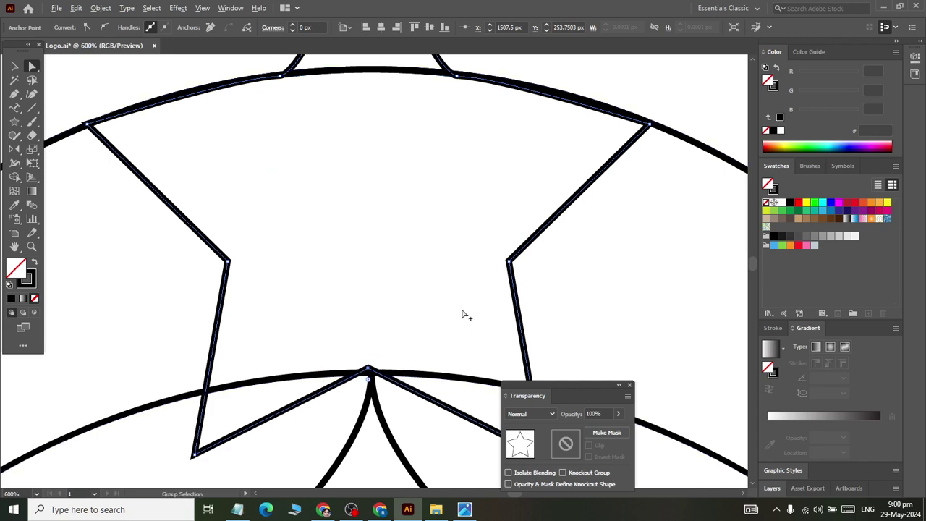
scroll(438, 273, down, 2)
click(14, 66)
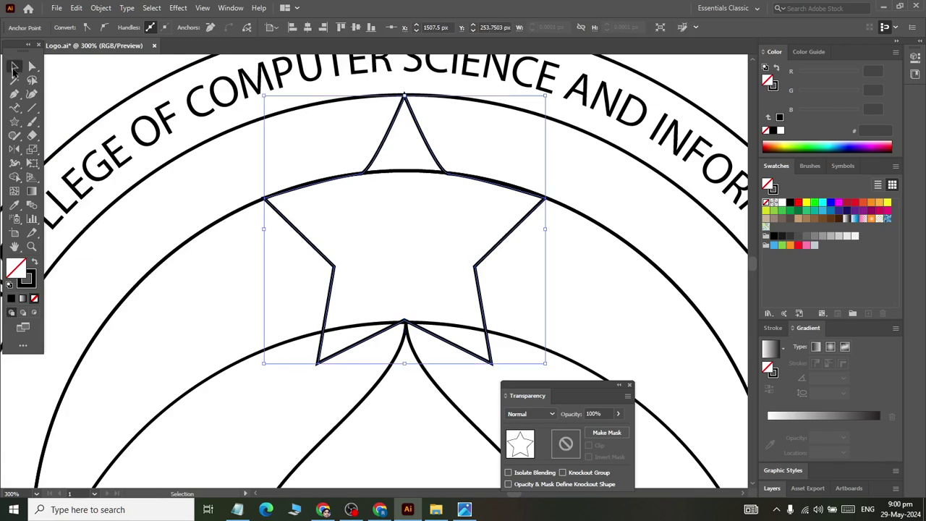
scroll(277, 149, down, 2)
Enlarge the leaf to fill the crescent and nudge it up two steps below the star.
scroll(277, 148, down, 1)
click(585, 196)
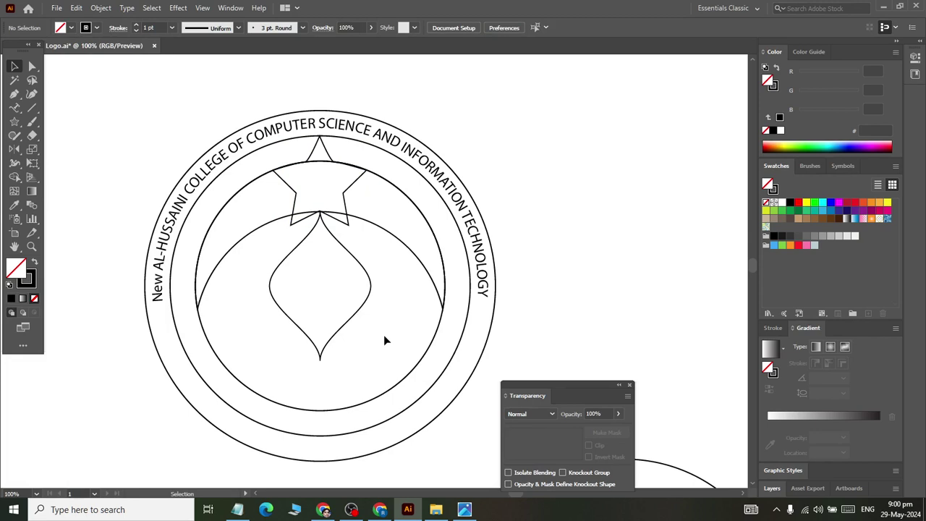
scroll(373, 330, down, 1)
scroll(375, 309, up, 1)
drag(318, 363, 319, 394)
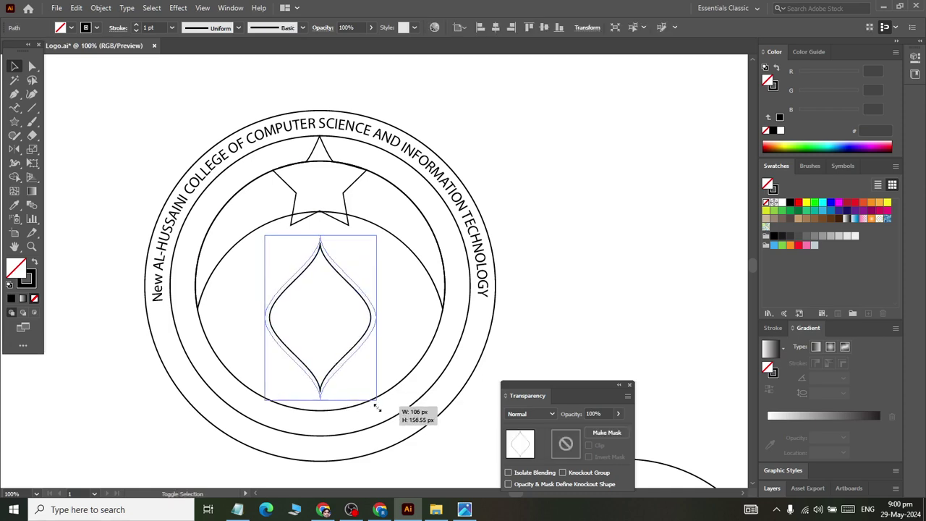
drag(372, 395, 382, 408)
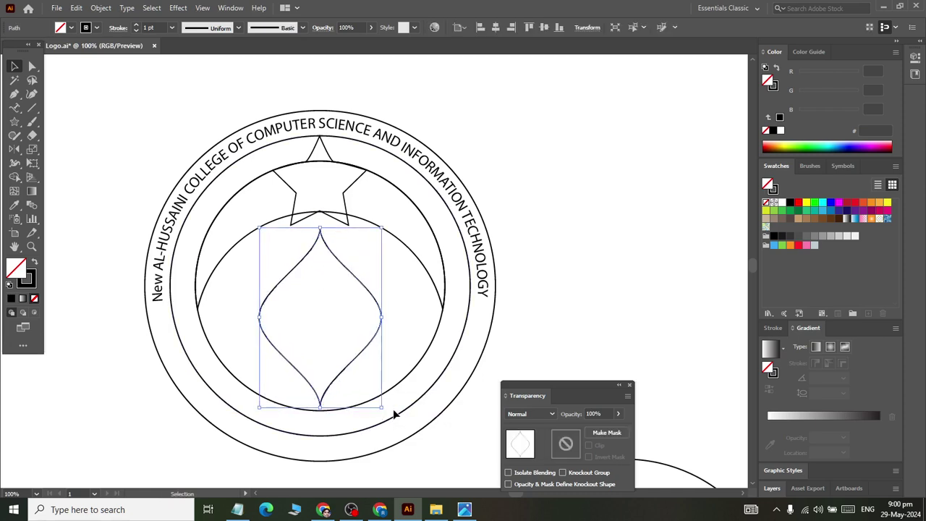
scroll(476, 297, down, 1)
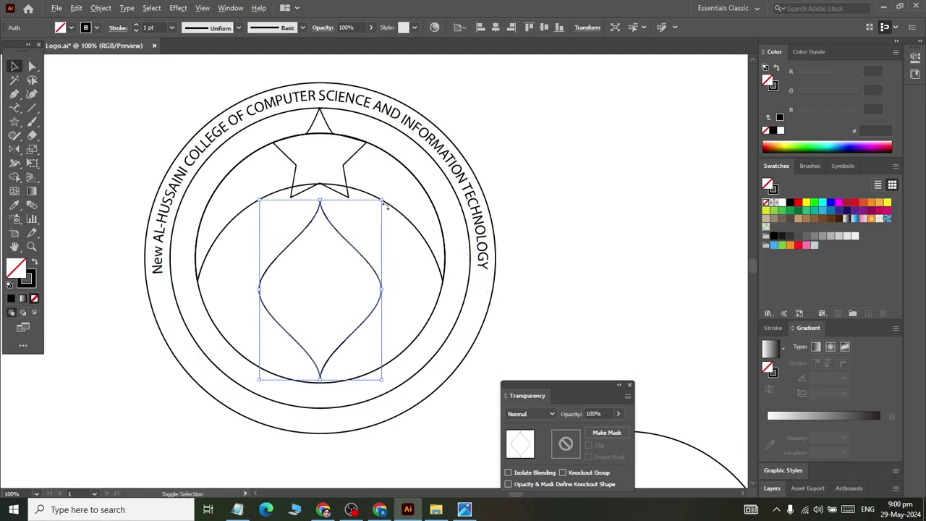
drag(382, 200, 391, 199)
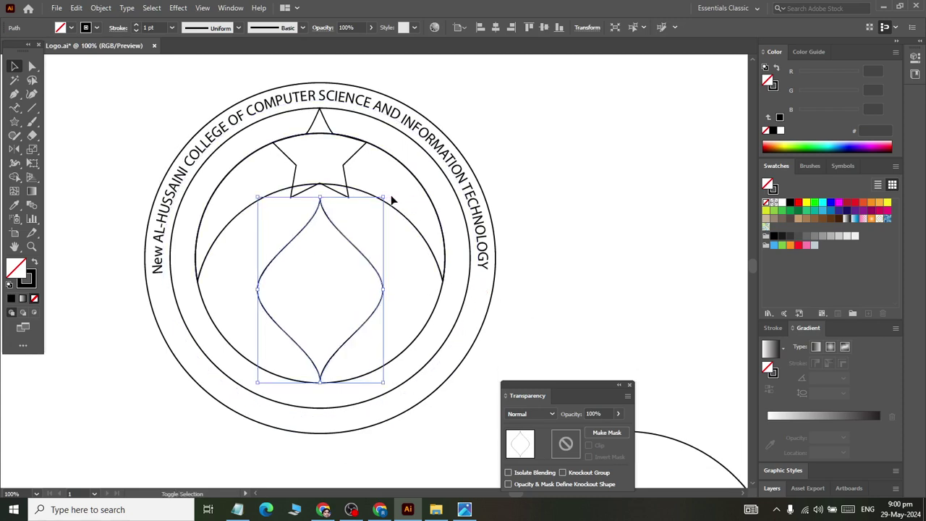
key(Up)
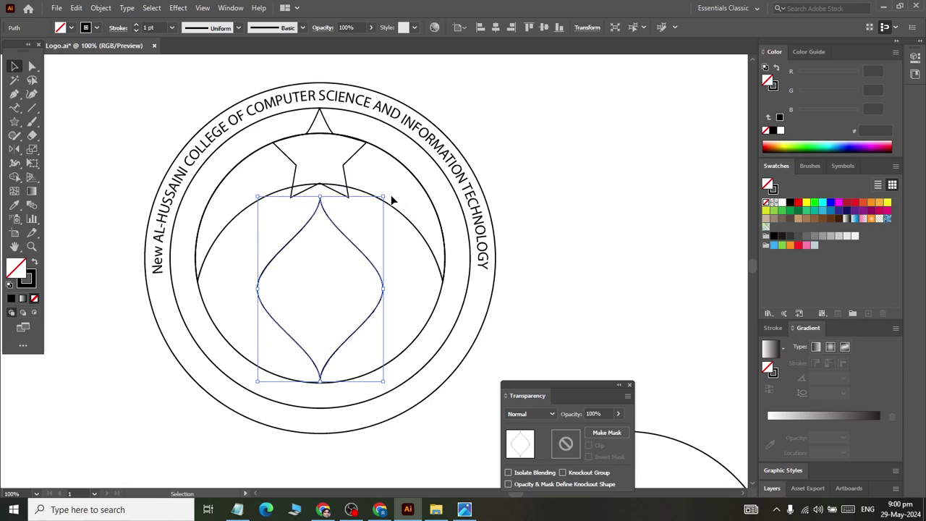
key(Up)
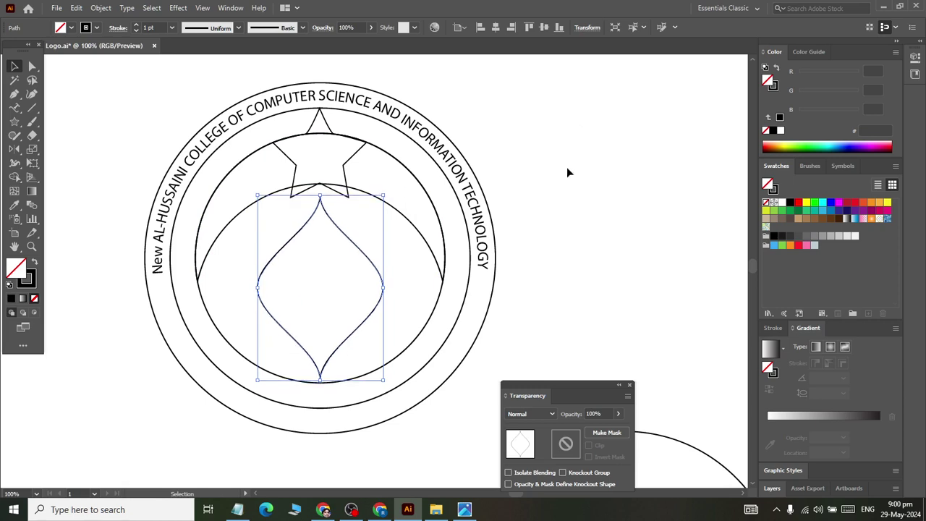
click(499, 170)
scroll(560, 151, down, 1)
scroll(560, 150, down, 1)
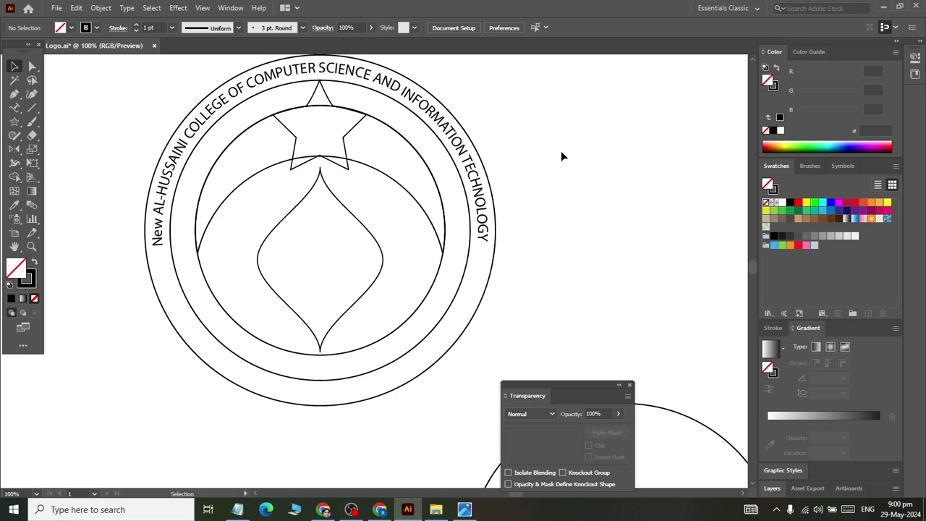
Save Logo.ai and scroll across the artboard to compare the logo copies.
key(a)
key(ctrl+s)
scroll(345, 185, left, 5)
scroll(345, 186, left, 5)
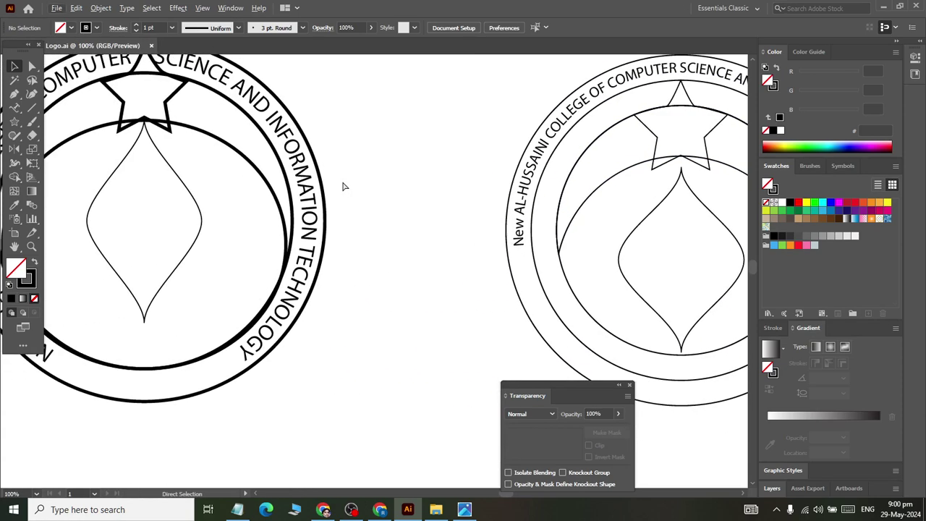
scroll(337, 174, left, 5)
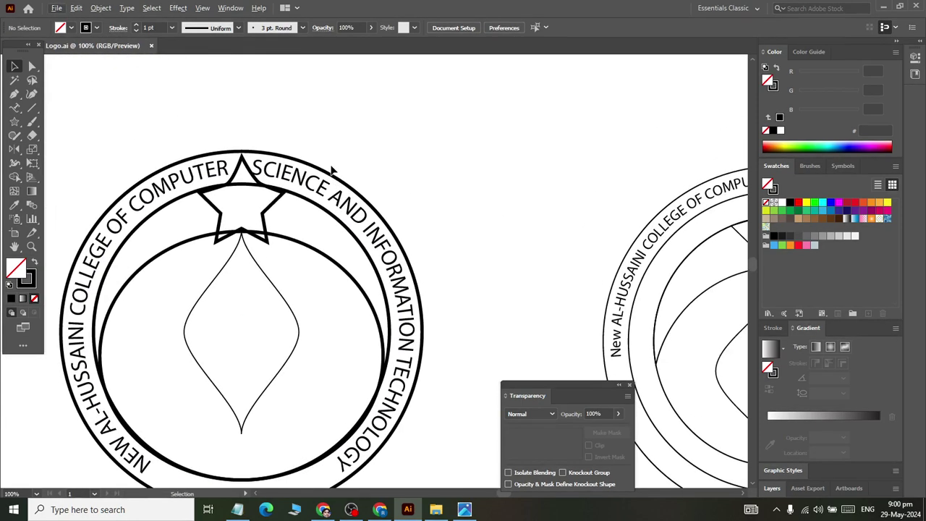
scroll(330, 157, down, 2)
scroll(333, 158, right, 3)
scroll(343, 159, right, 1)
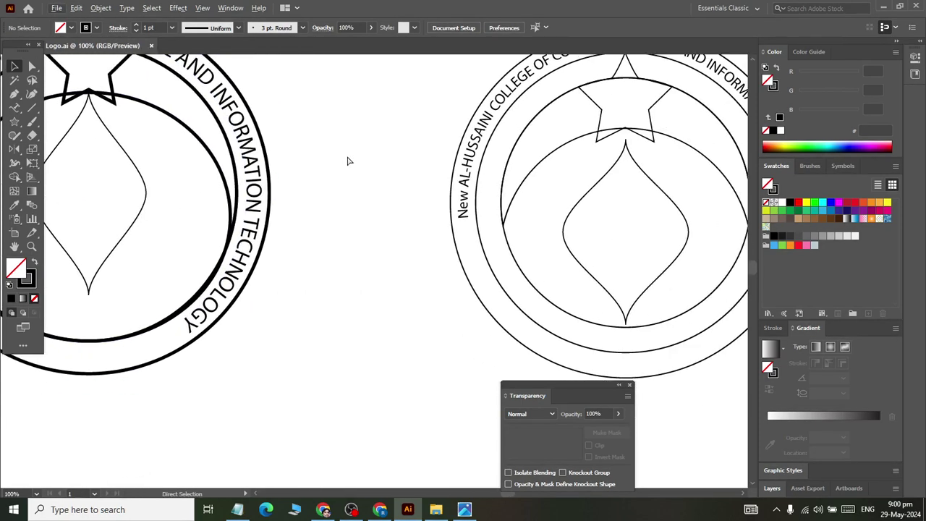
scroll(390, 170, right, 4)
scroll(427, 167, right, 2)
scroll(428, 145, up, 2)
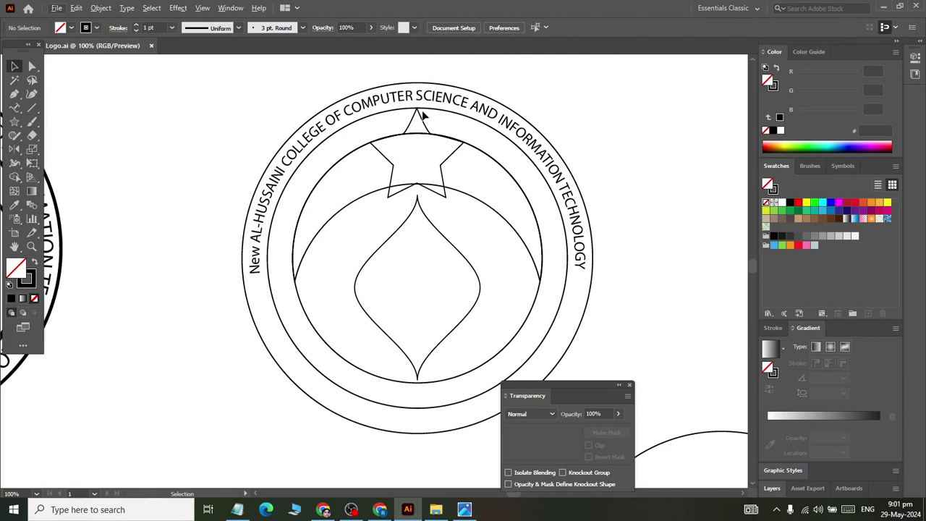
Set the whole curved college name to 18 pt.
click(395, 107)
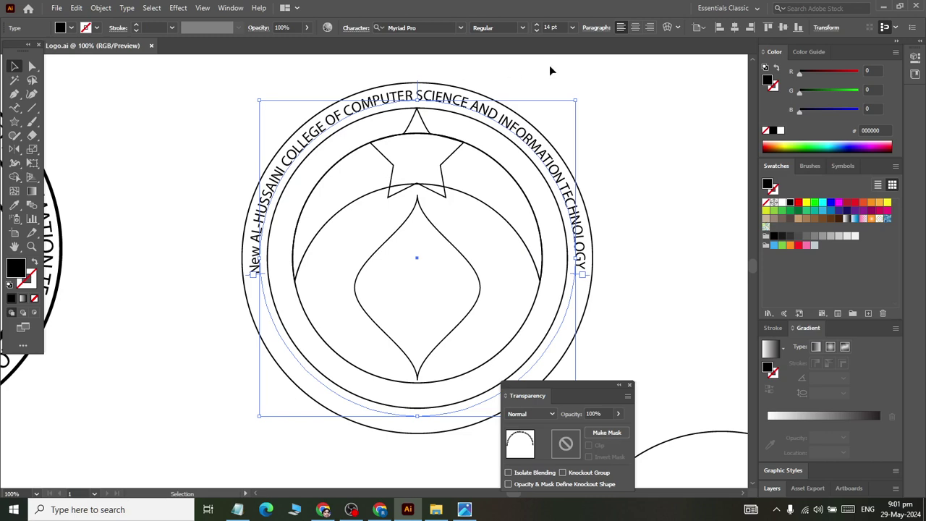
double_click(456, 104)
key(ctrl+a)
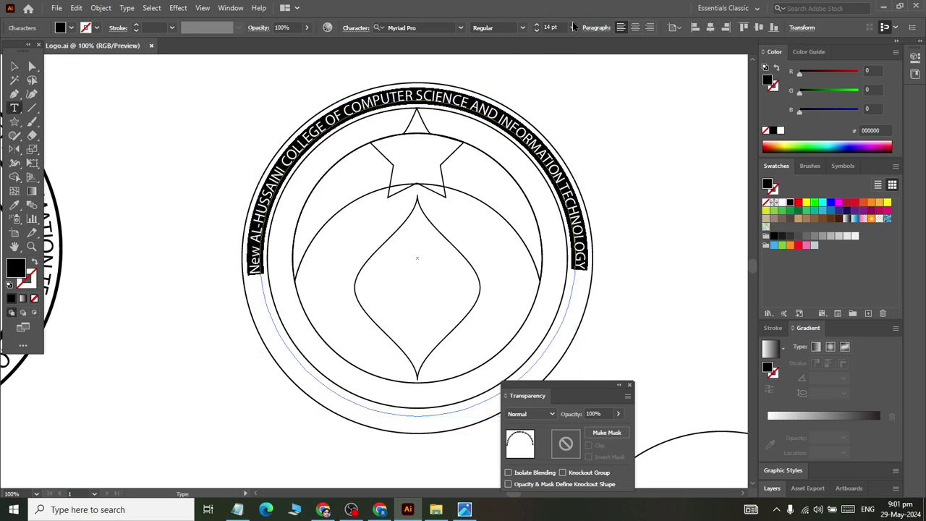
click(551, 27)
key(Up)
key(Up)
key(Up)
key(Up)
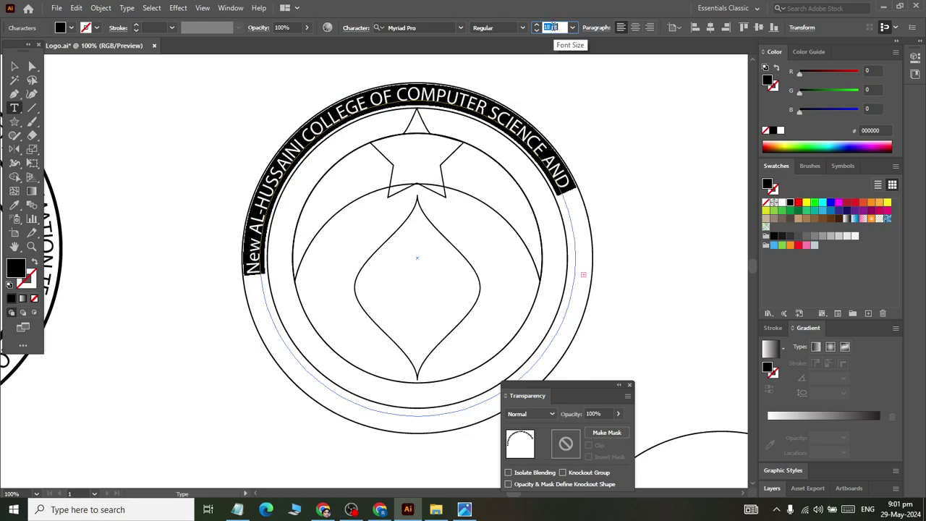
key(Escape)
Slide the name text along the ring so the full name, including TECHNOLOGY, shows.
scroll(505, 245, down, 1)
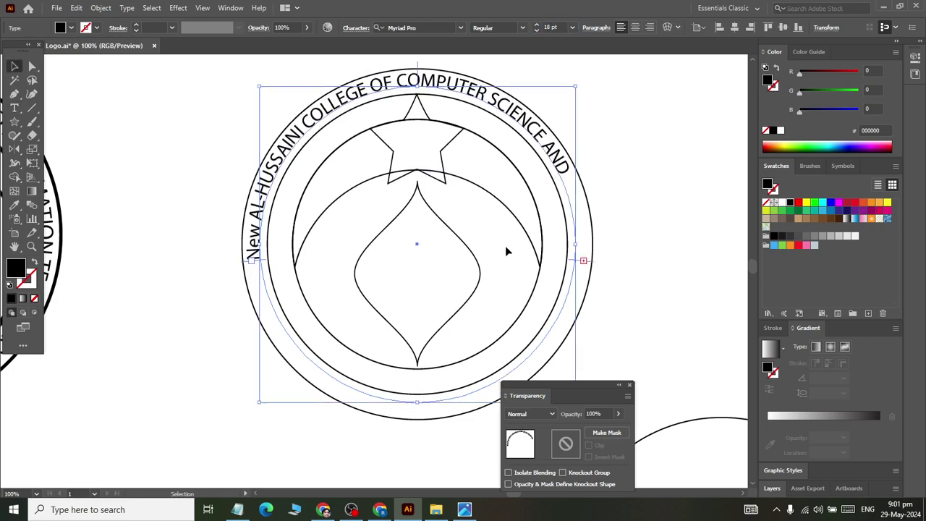
scroll(598, 260, down, 1)
alt+scroll(598, 261, up, 2)
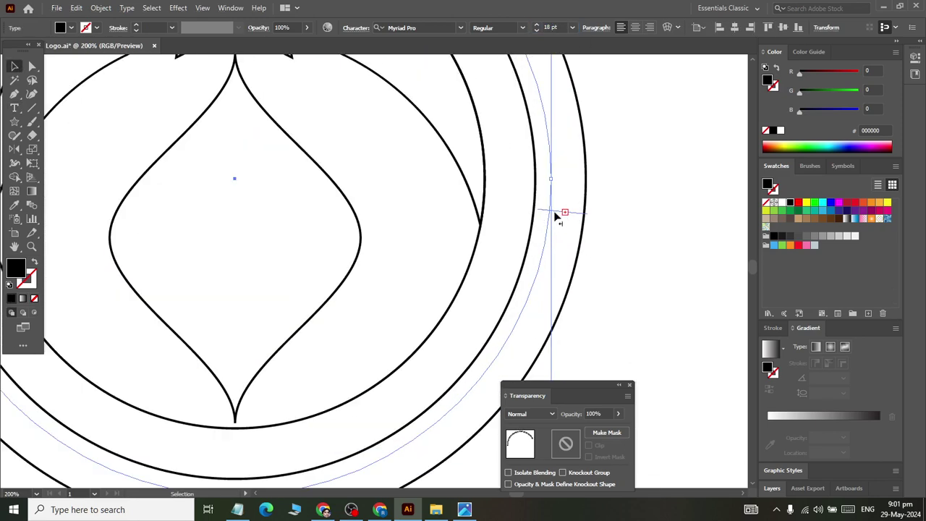
drag(557, 217, 439, 434)
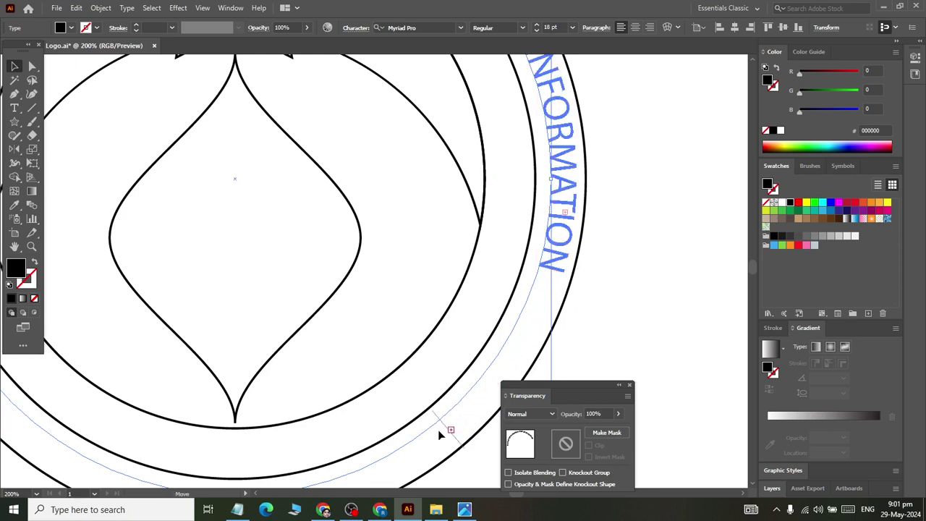
drag(439, 434, 403, 463)
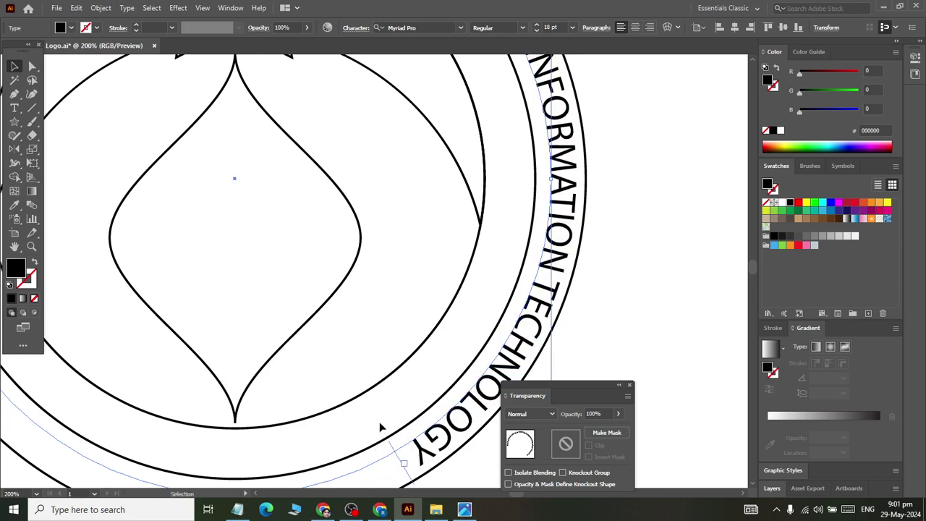
alt+scroll(325, 327, down, 2)
scroll(367, 109, up, 2)
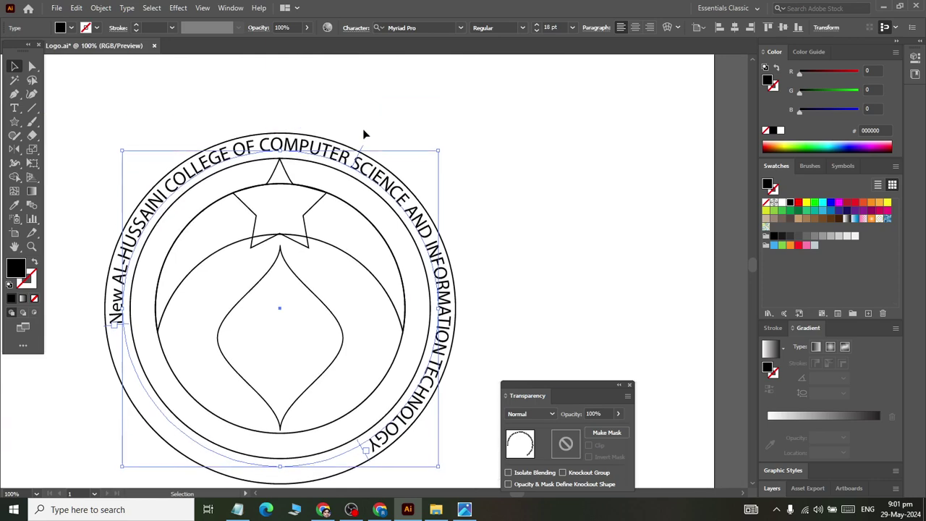
alt+scroll(363, 150, up, 2)
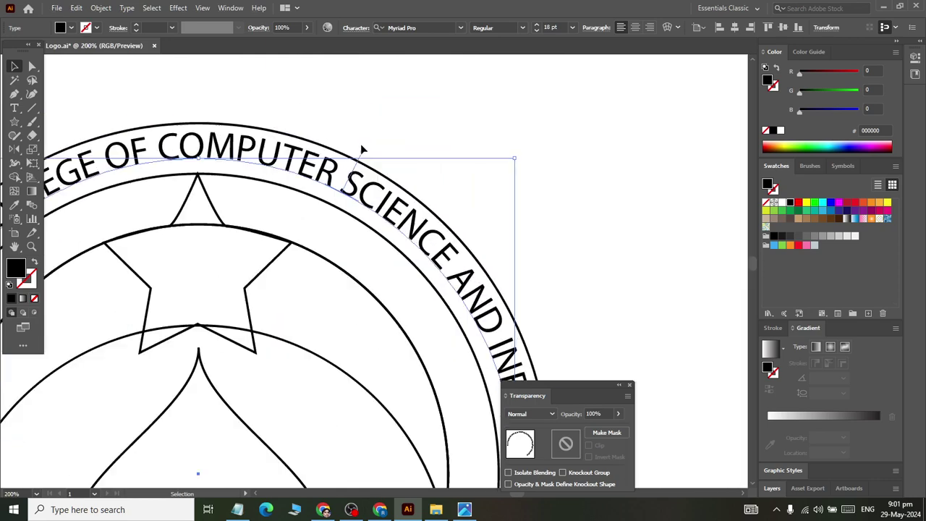
drag(363, 161, 209, 122)
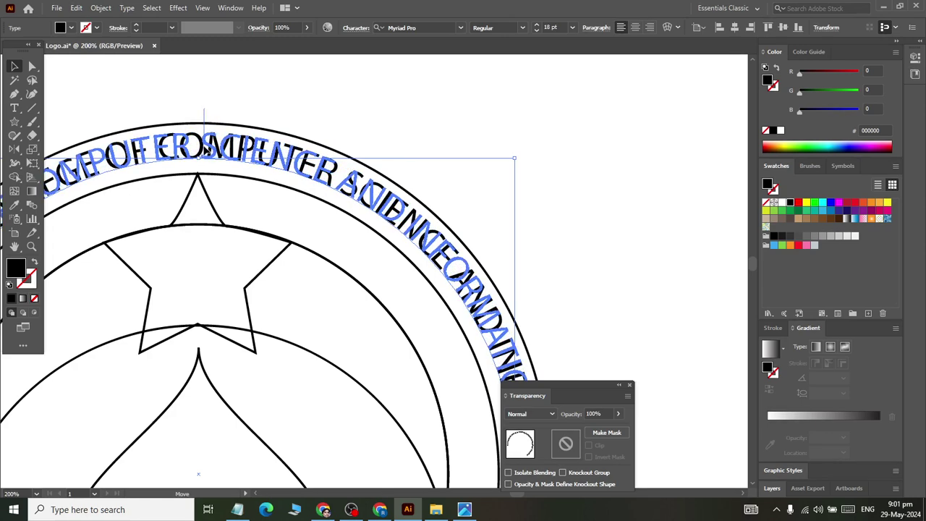
drag(209, 121, 201, 155)
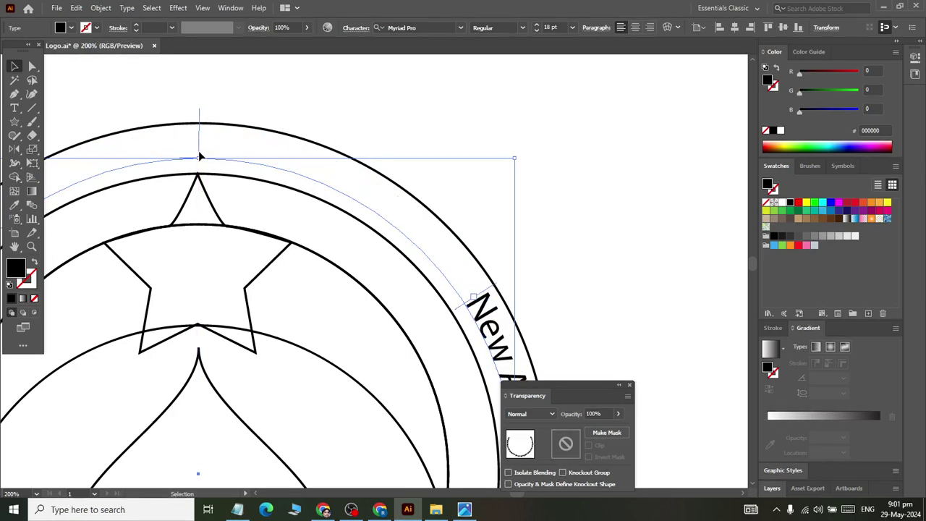
scroll(202, 151, down, 2)
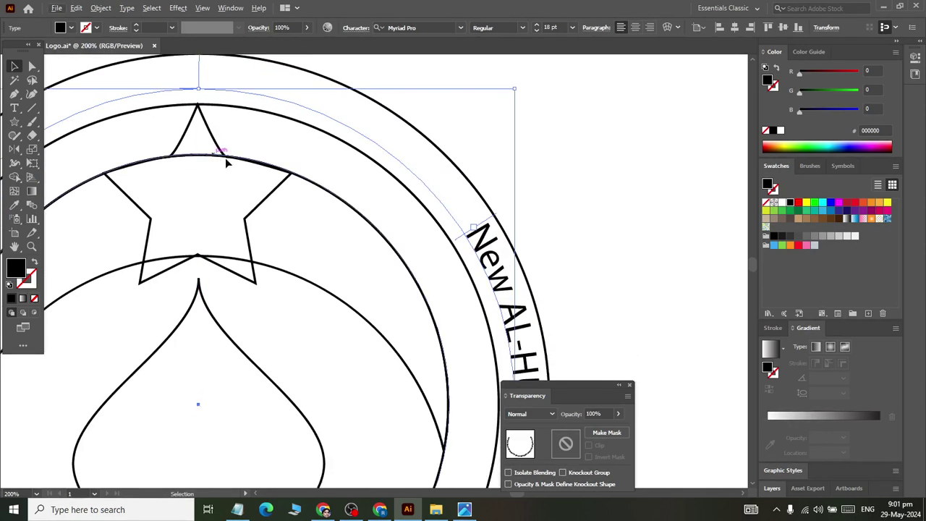
scroll(225, 162, down, 3)
key(a)
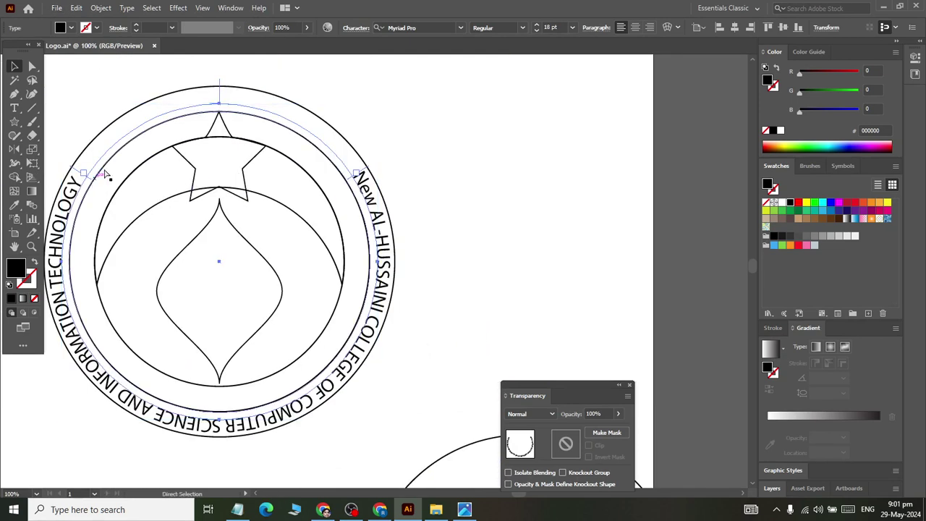
key(v)
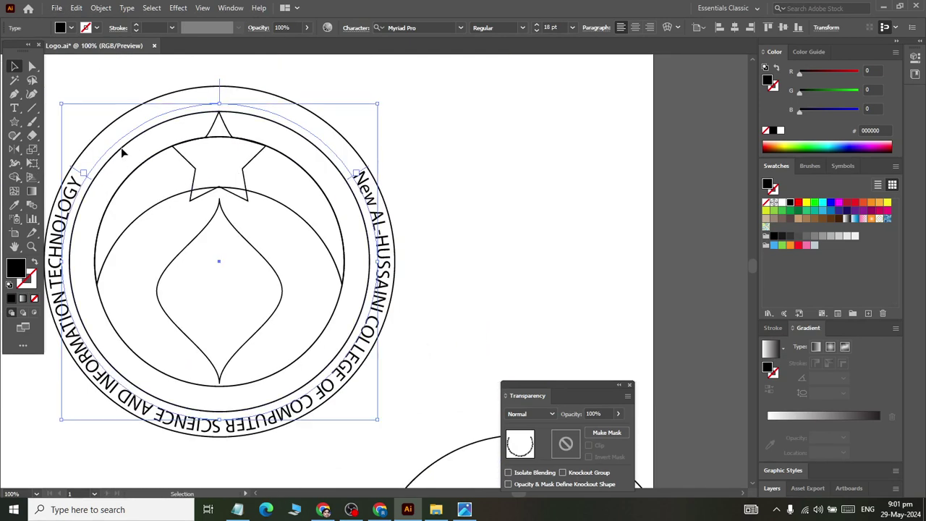
Rotate the curved college name around the ring so it arches over the top.
click(219, 88)
click(518, 106)
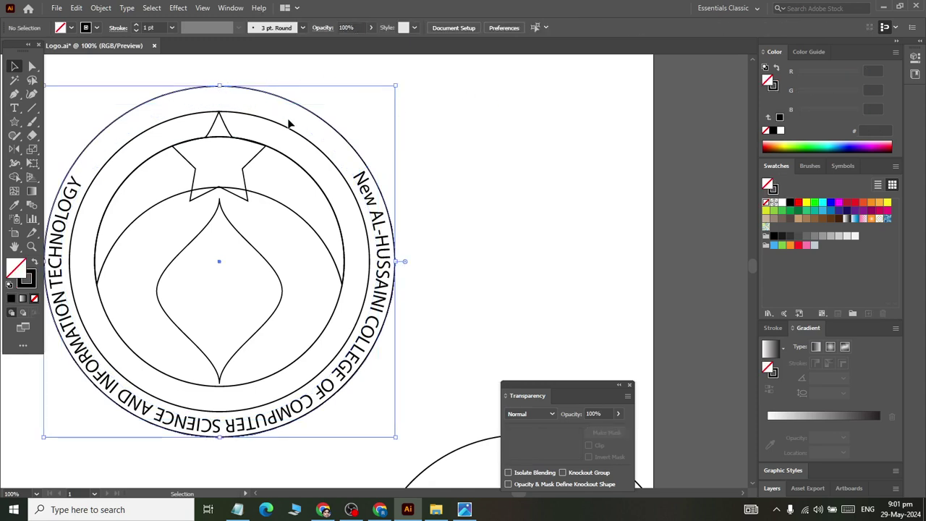
click(380, 211)
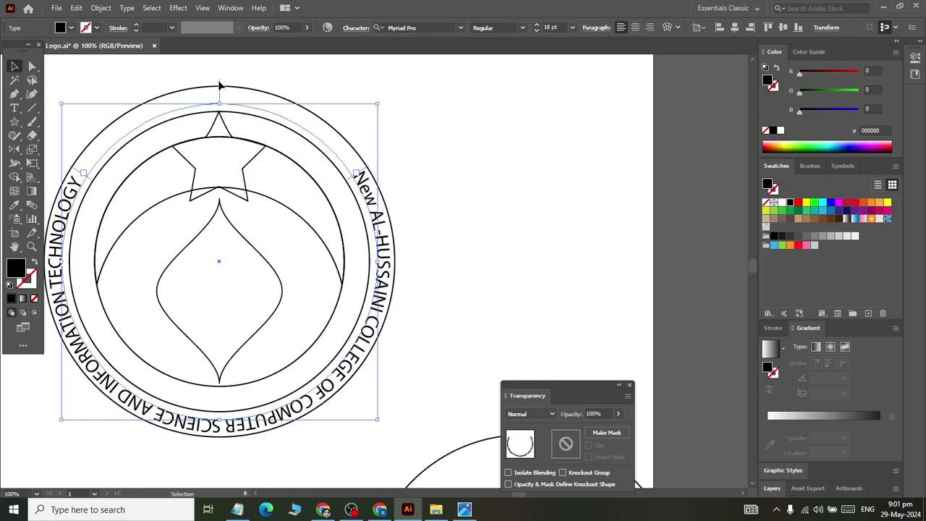
mouse_move(221, 85)
mouse_down()
mouse_move(387, 434)
mouse_move(298, 470)
mouse_move(222, 482)
mouse_up()
click(480, 263)
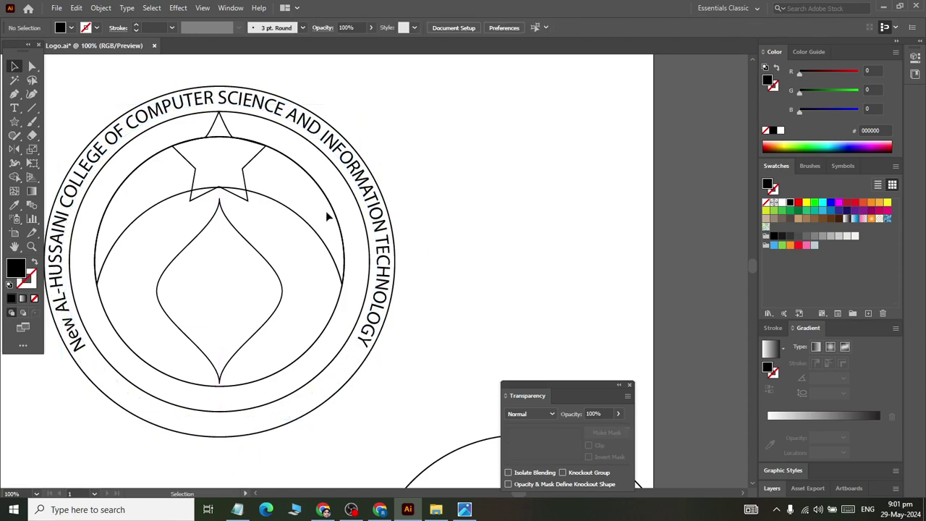
Save the finished seal as Logo.ai.
scroll(326, 210, down, 1)
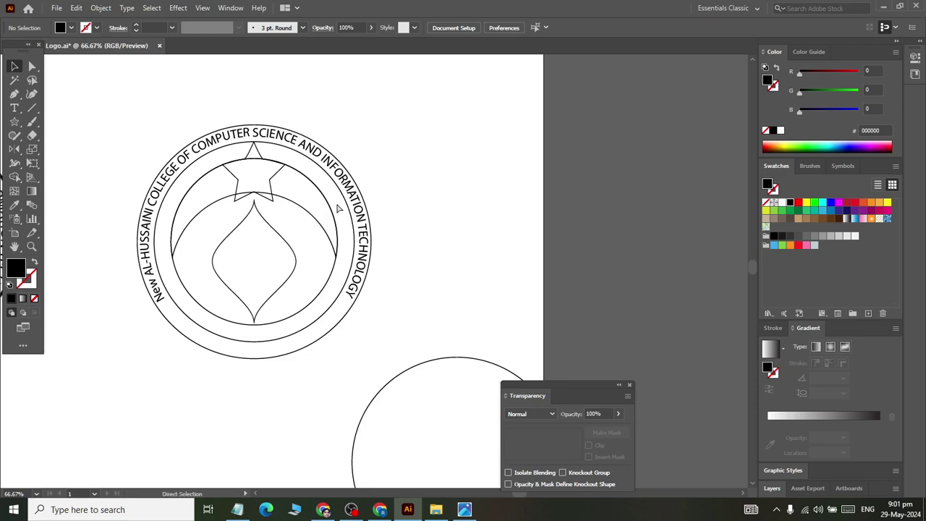
key(ctrl+s)
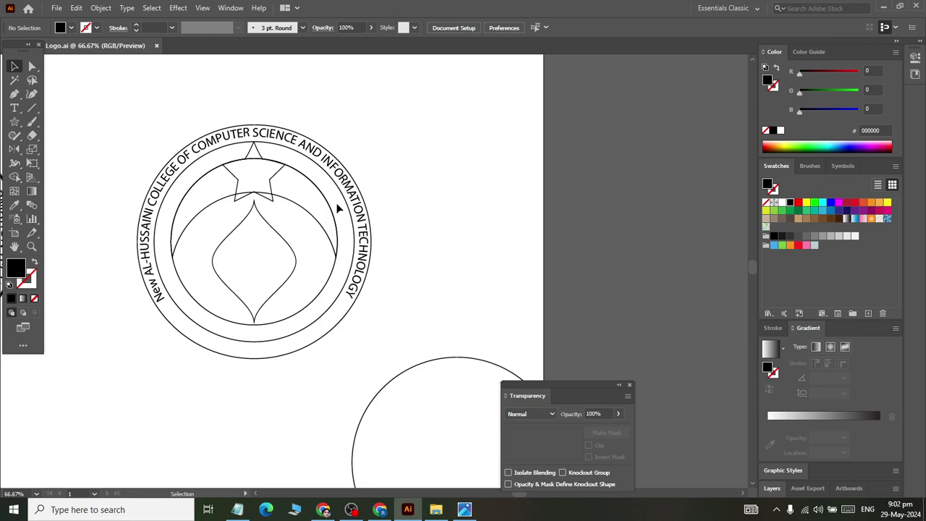
scroll(378, 158, down, 1)
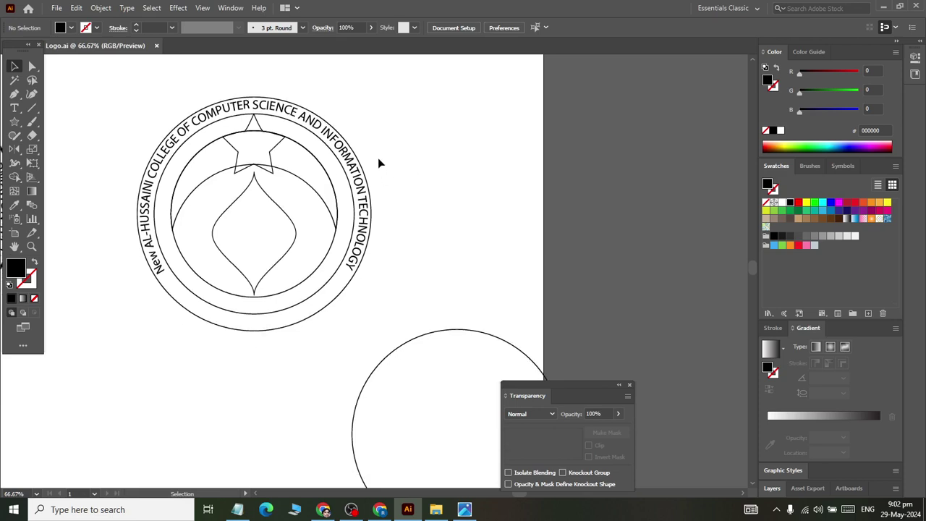